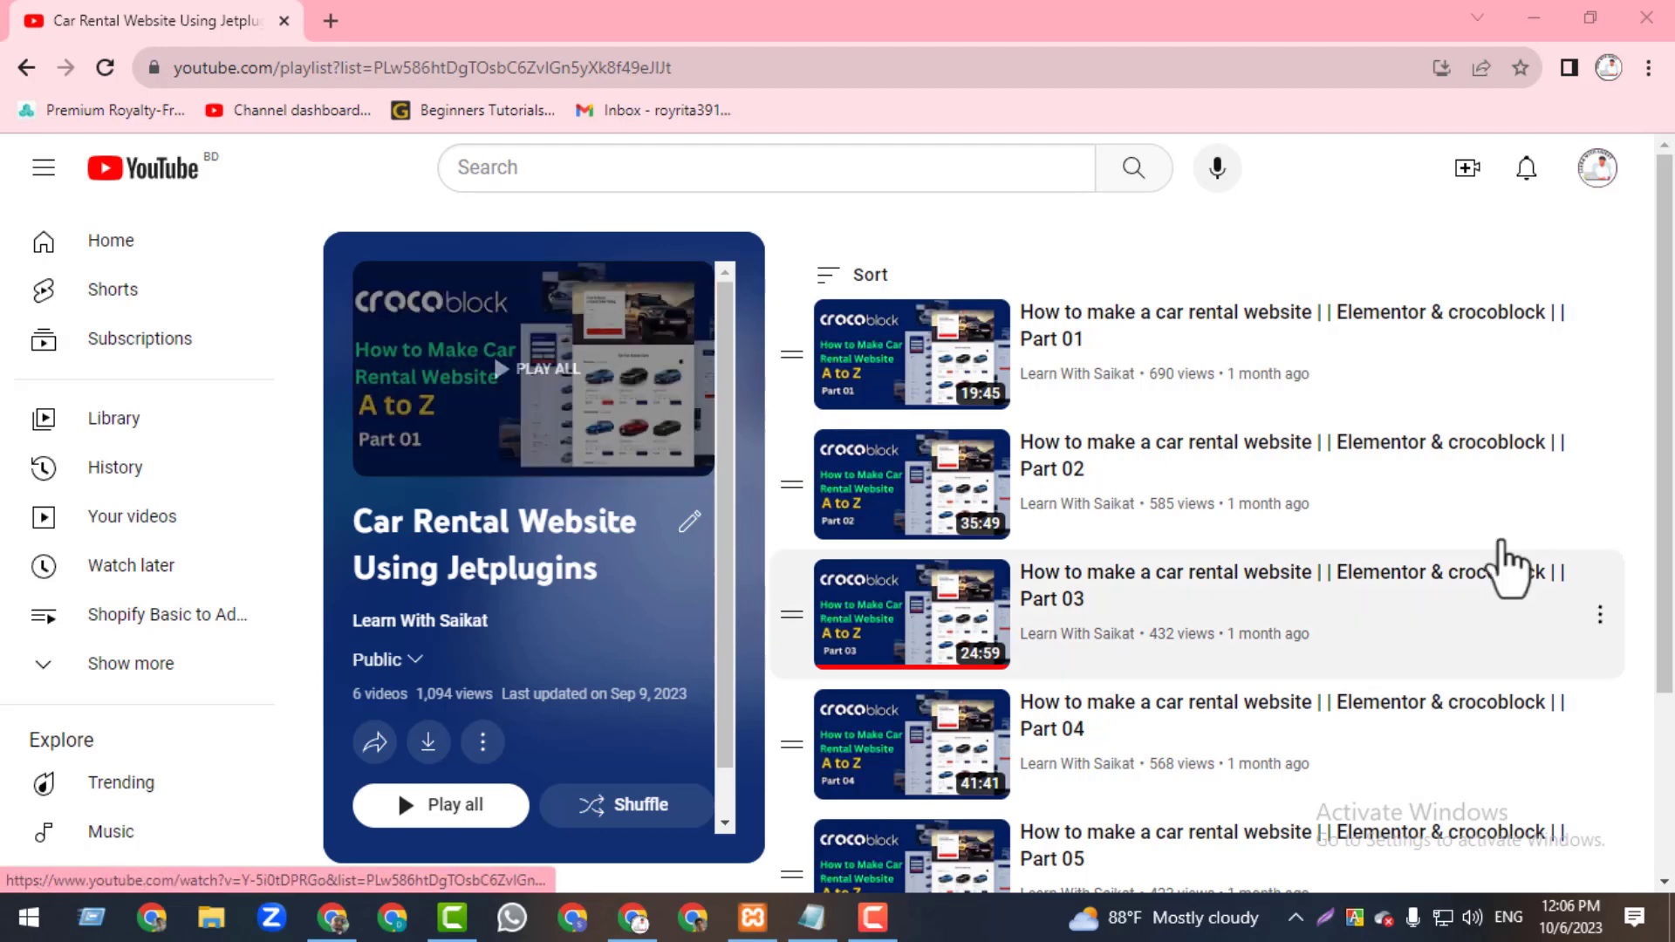
# - Look over the tutorial playlist, switch to the local car rental website and examine the home page's search form and rental car listings
pyautogui.scroll(-2, 1504, 561)
pyautogui.scroll(-1, 1663, 622)
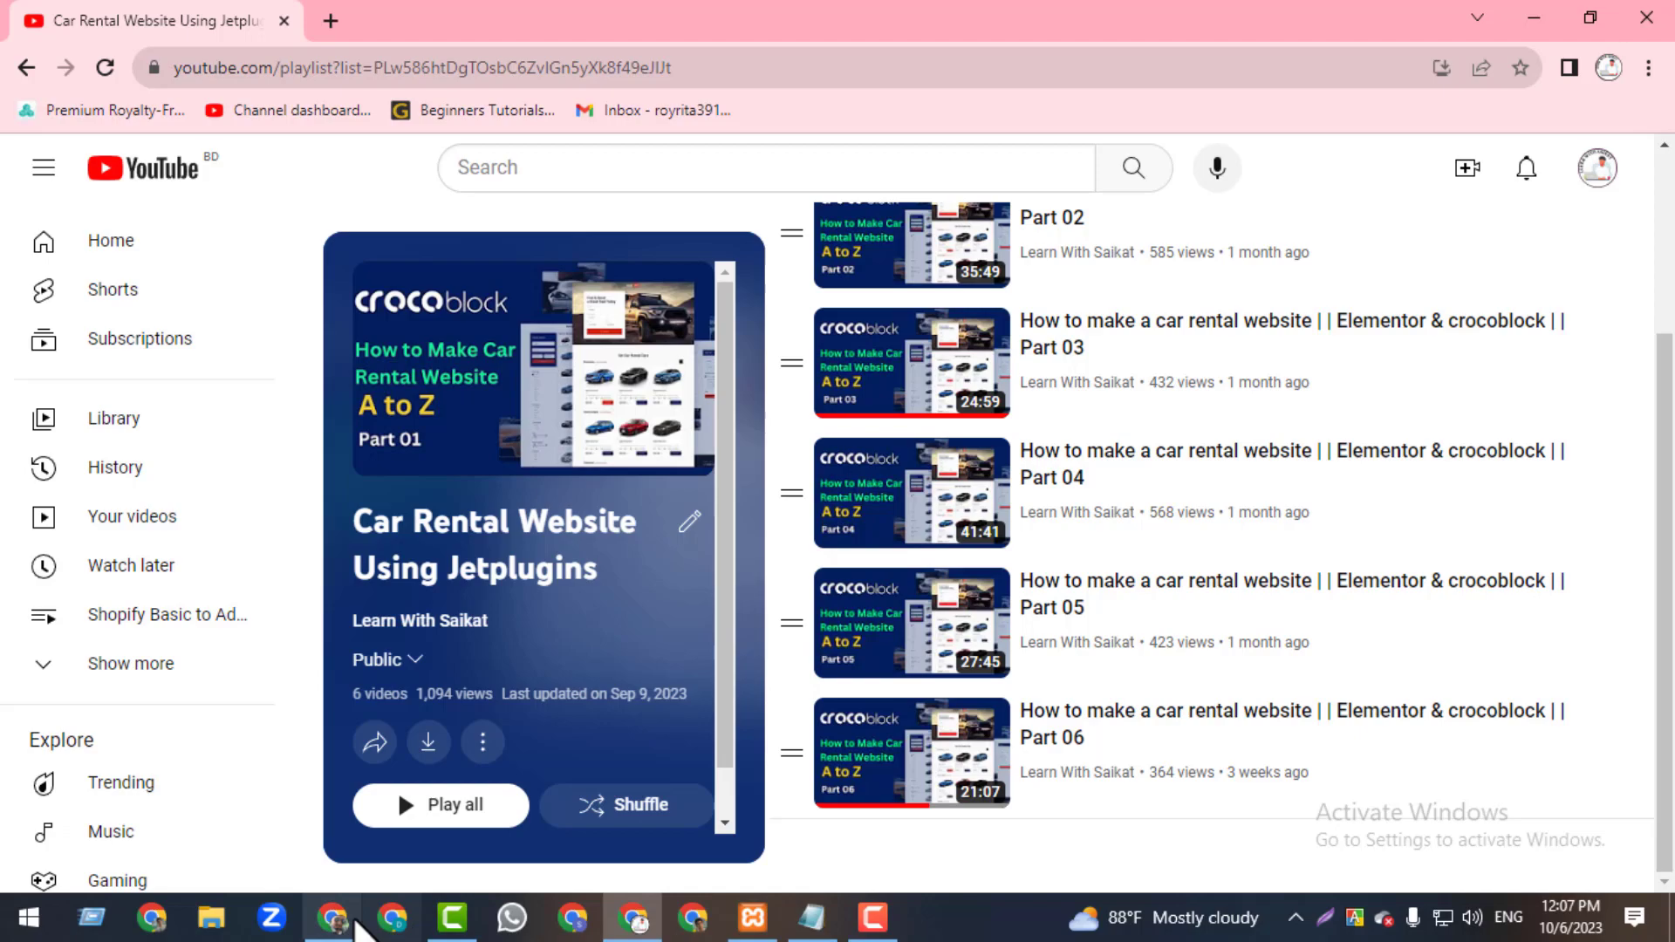
pyautogui.click(332, 916)
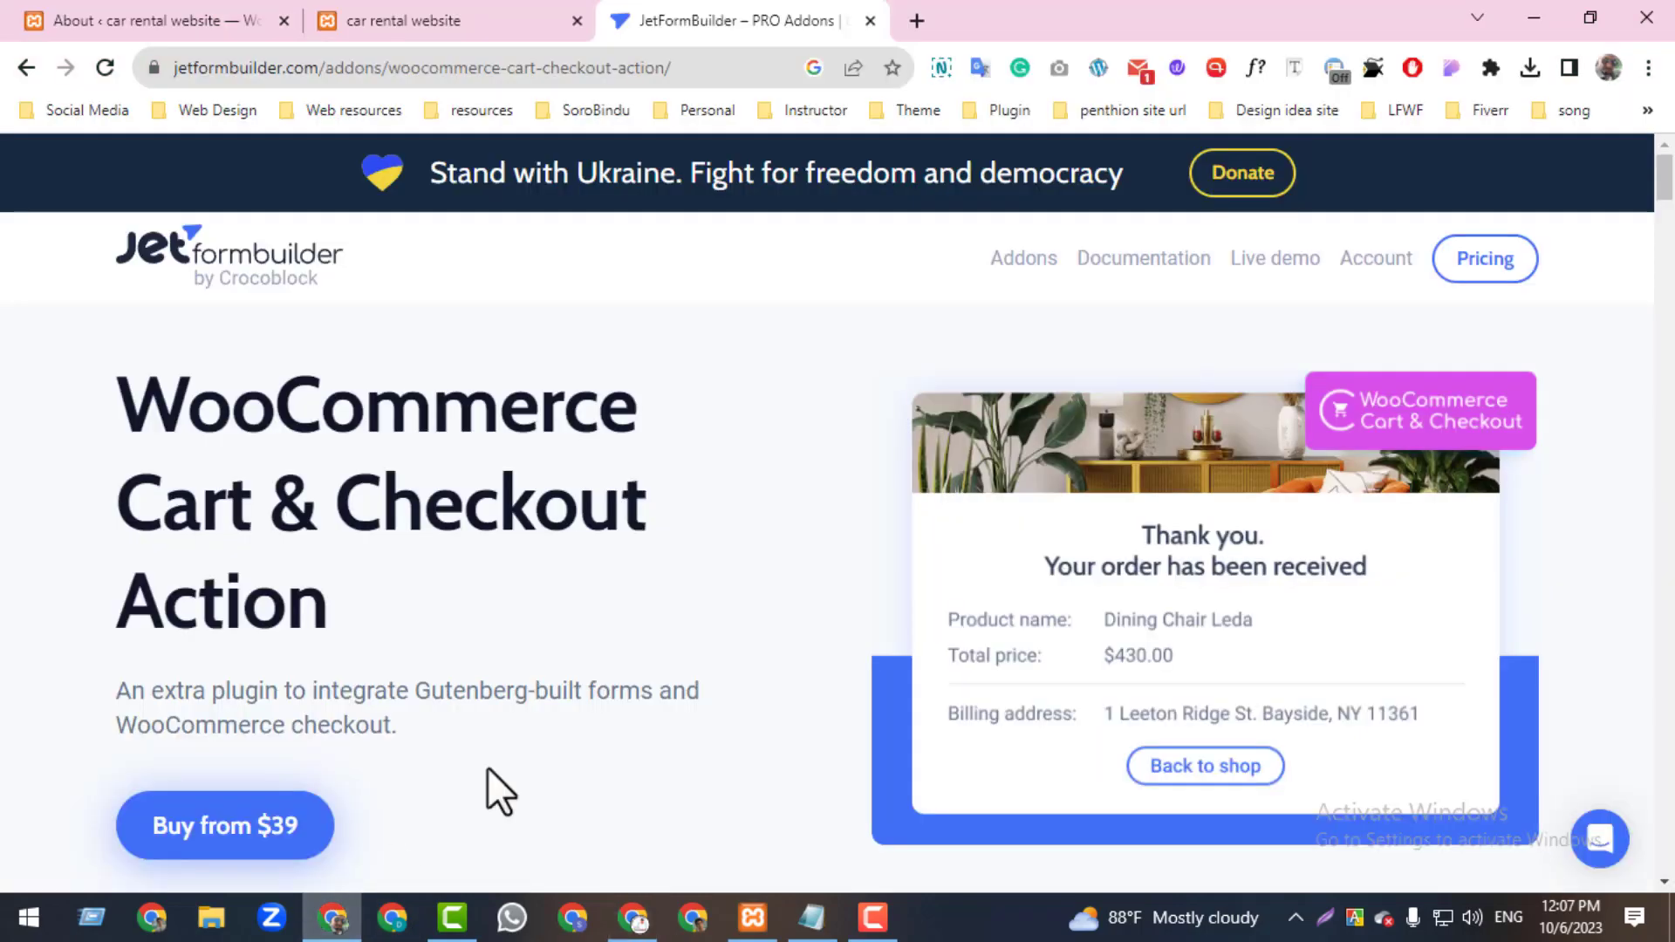
pyautogui.click(378, 19)
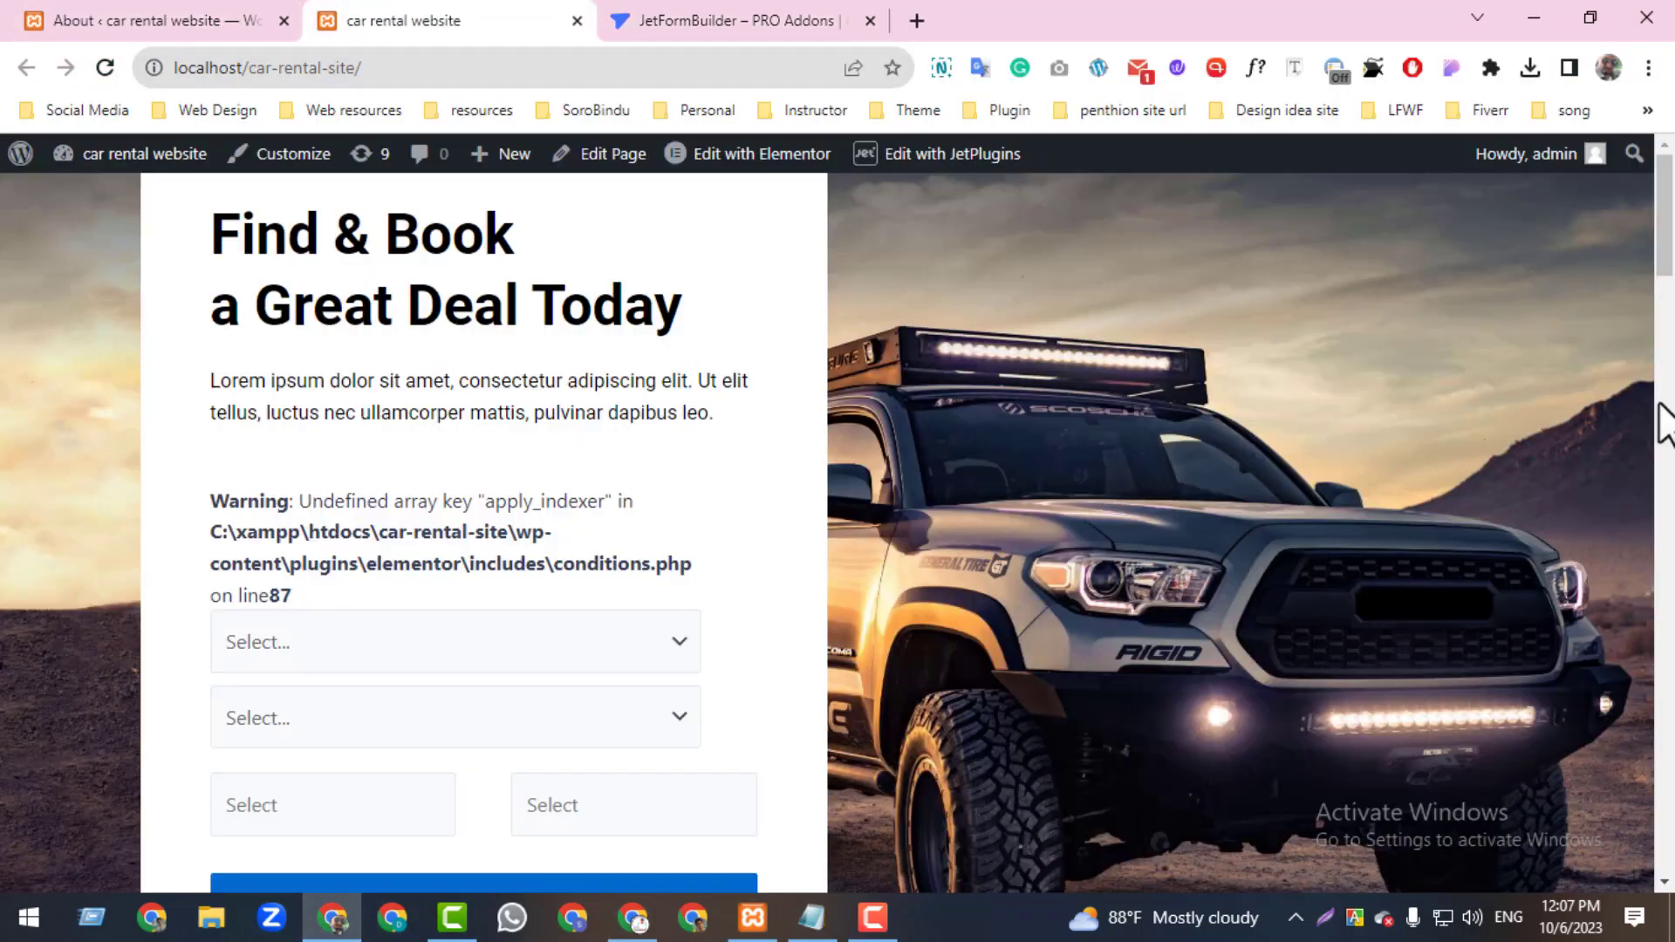
pyautogui.moveTo(1666, 258)
pyautogui.mouseDown()
pyautogui.moveTo(1647, 895)
pyautogui.moveTo(1666, 266)
pyautogui.mouseUp()
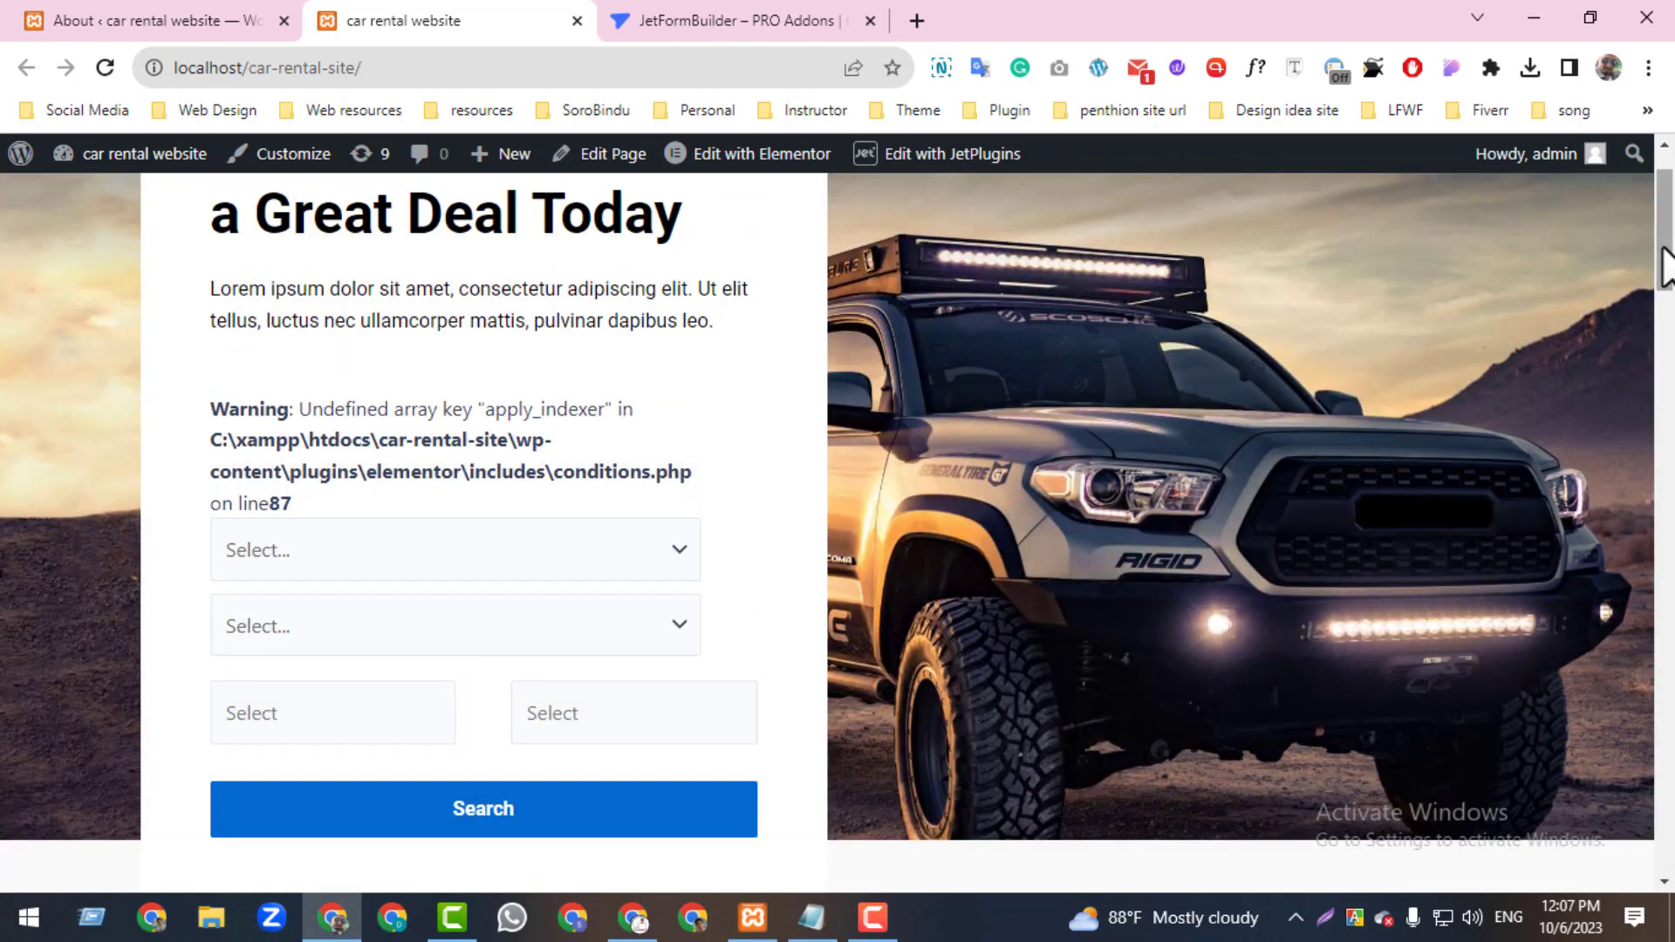
pyautogui.scroll(-10, 733, 637)
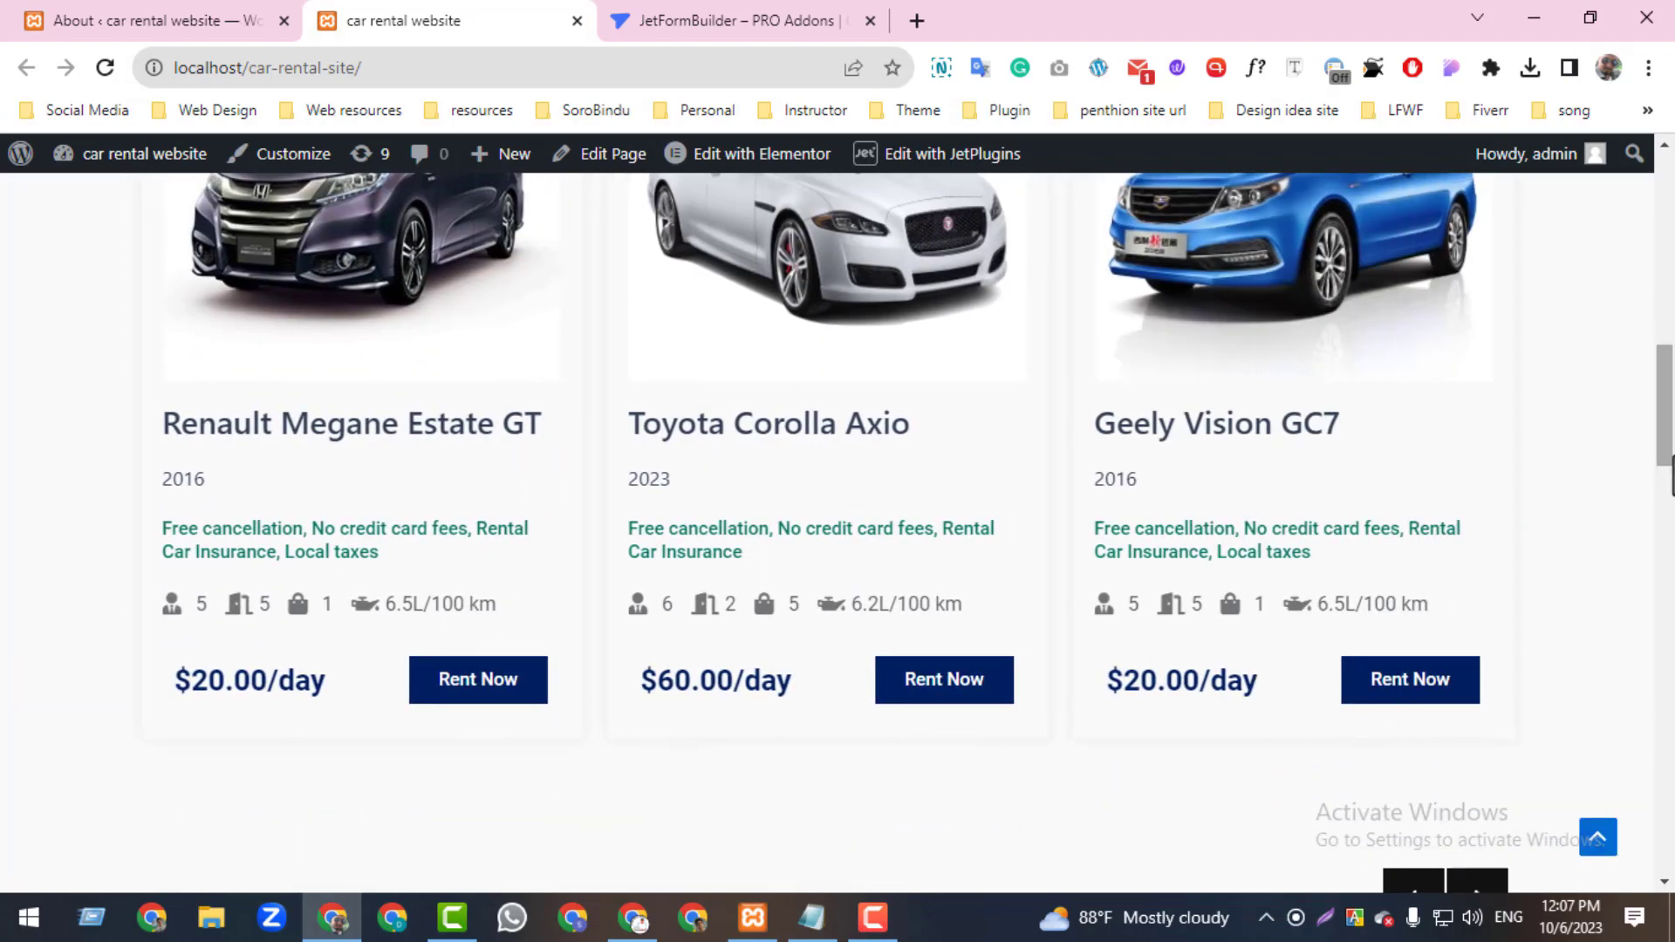
pyautogui.moveTo(1667, 471); pyautogui.dragTo(1657, 355)
pyautogui.scroll(-3, 1029, 243)
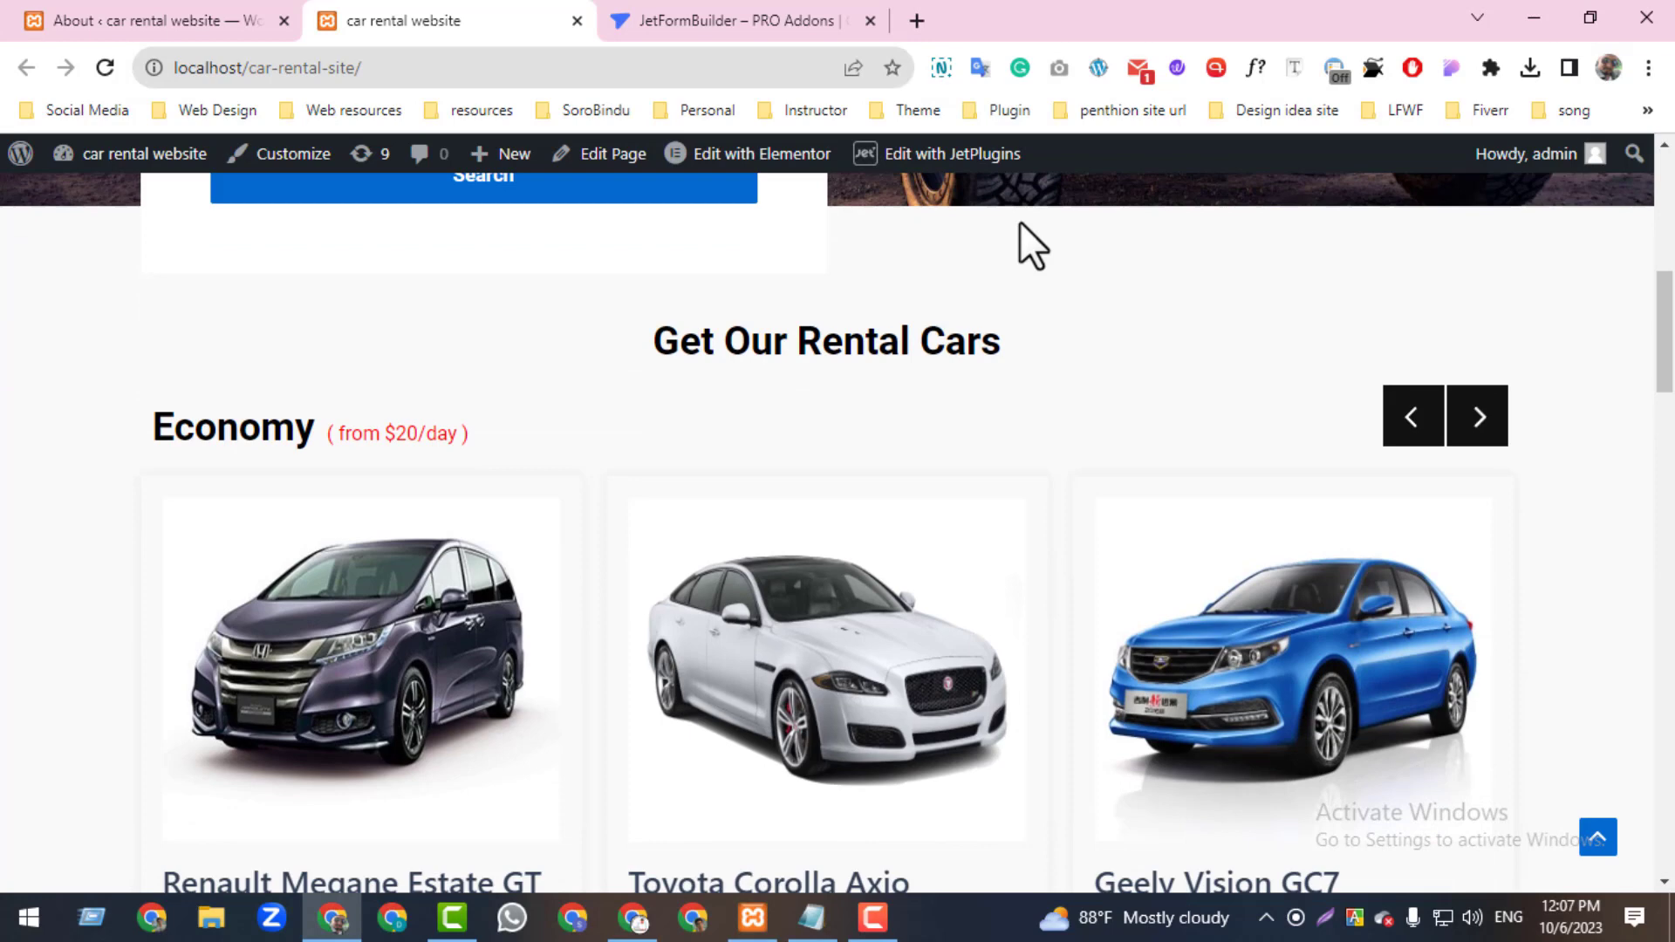
# - Open the Mazda3 Hatchback car entry for editing in the WordPress admin and bring up its Settings fields
pyautogui.click(112, 21)
pyautogui.click(80, 436)
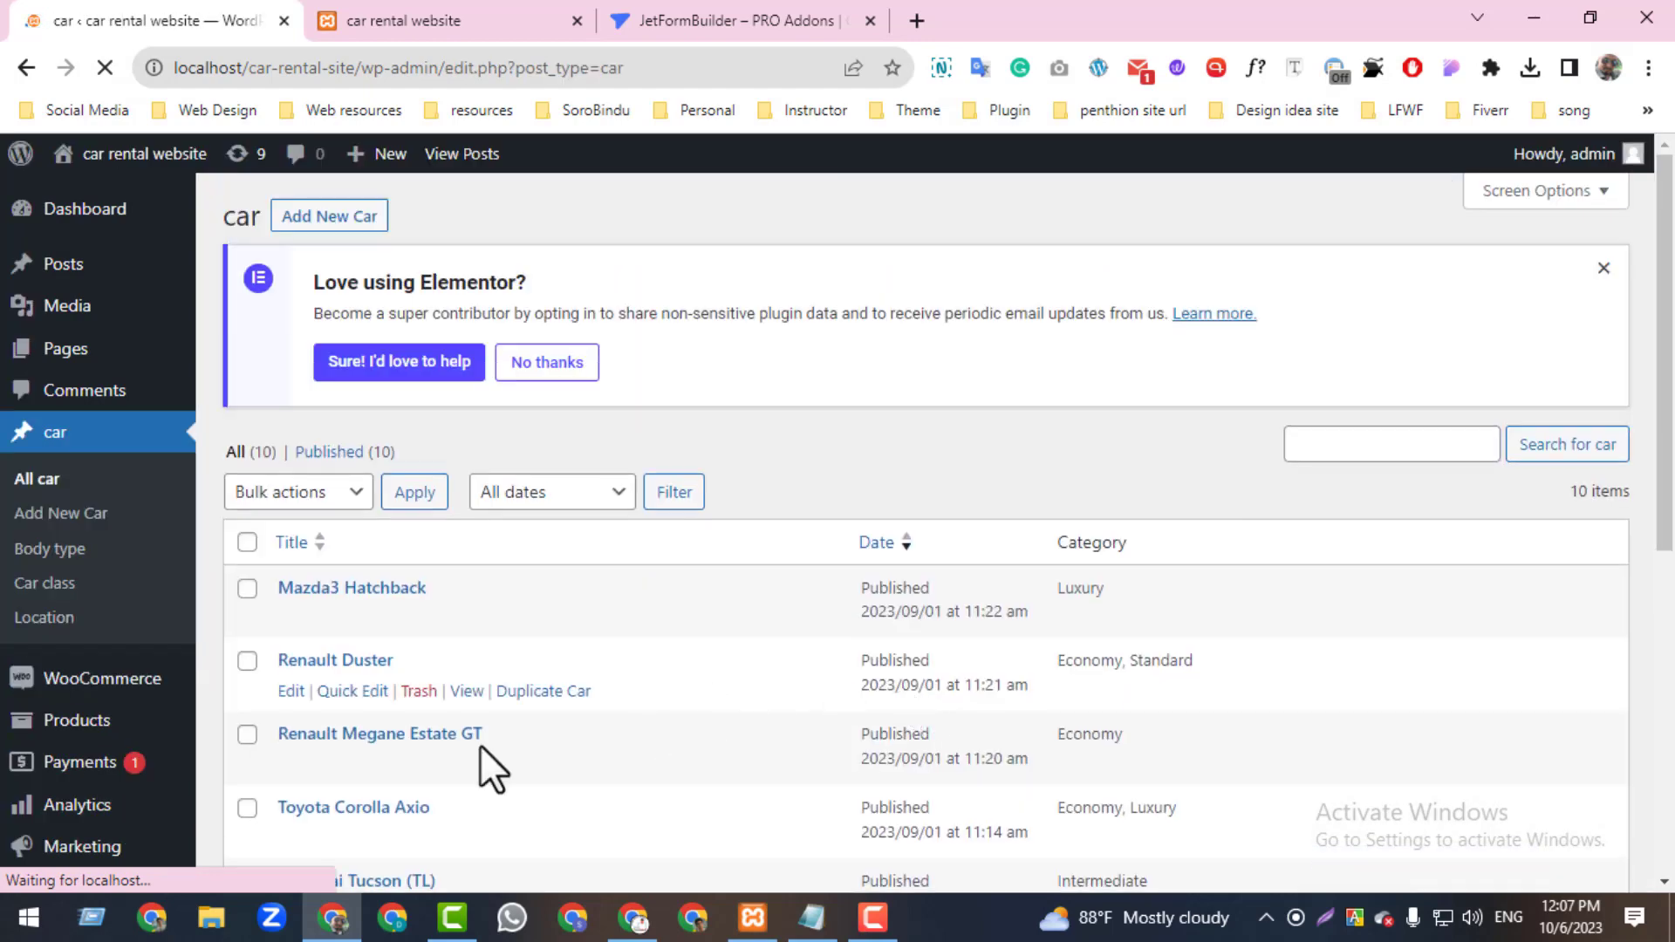
pyautogui.click(290, 618)
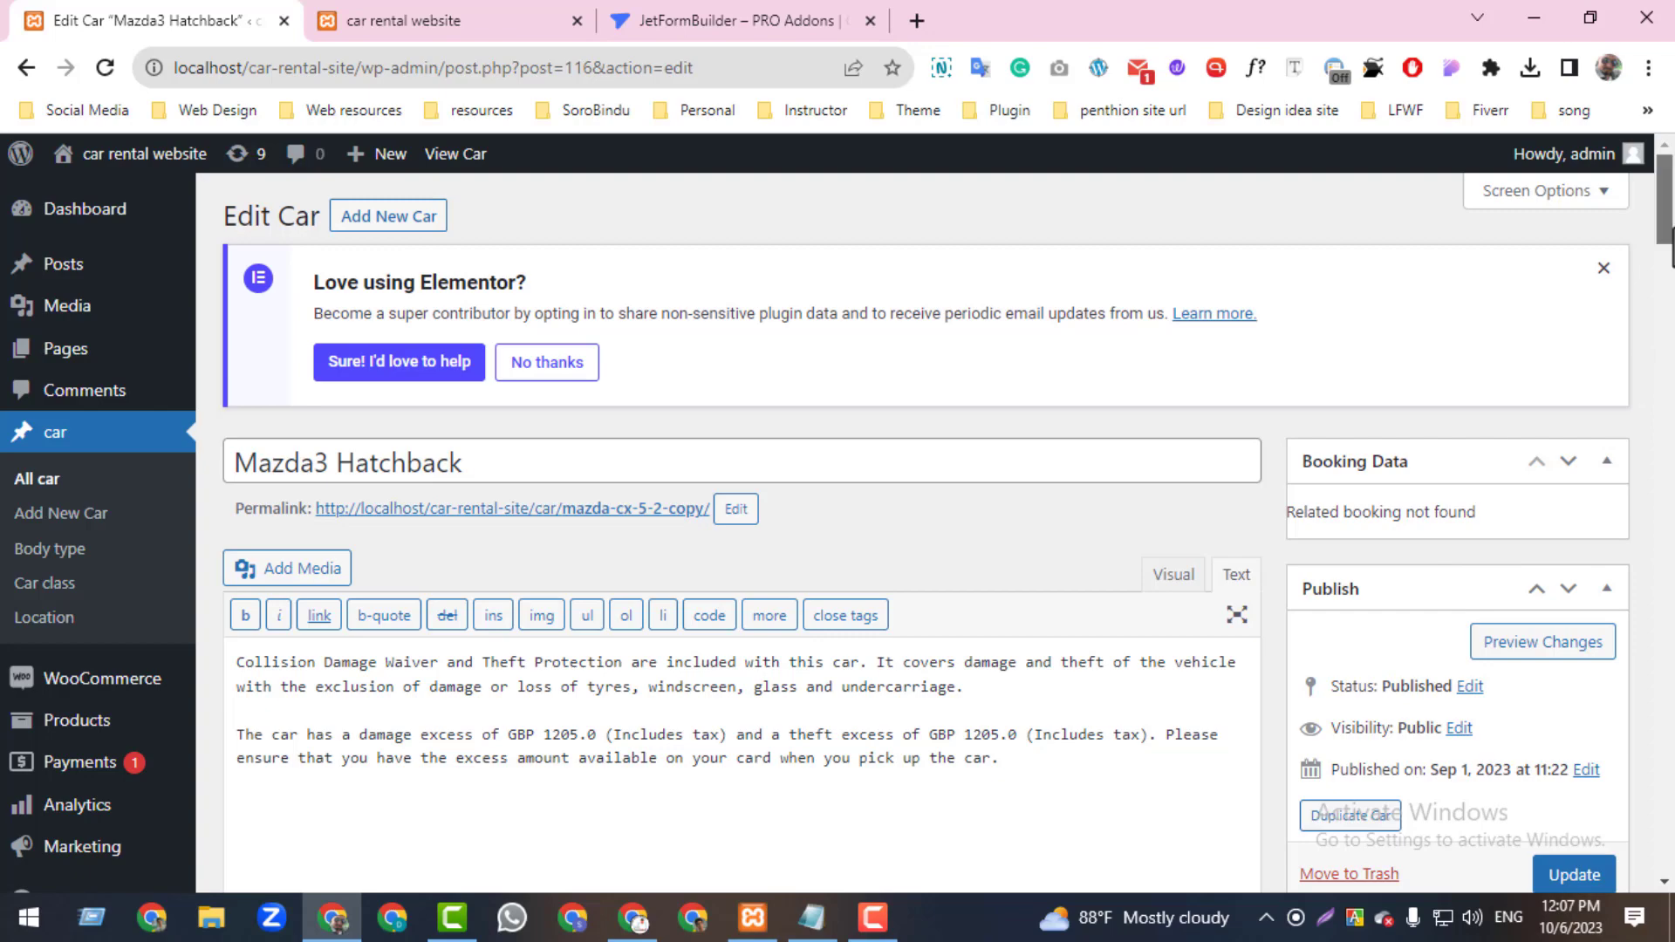
pyautogui.moveTo(1672, 229); pyautogui.dragTo(1672, 306)
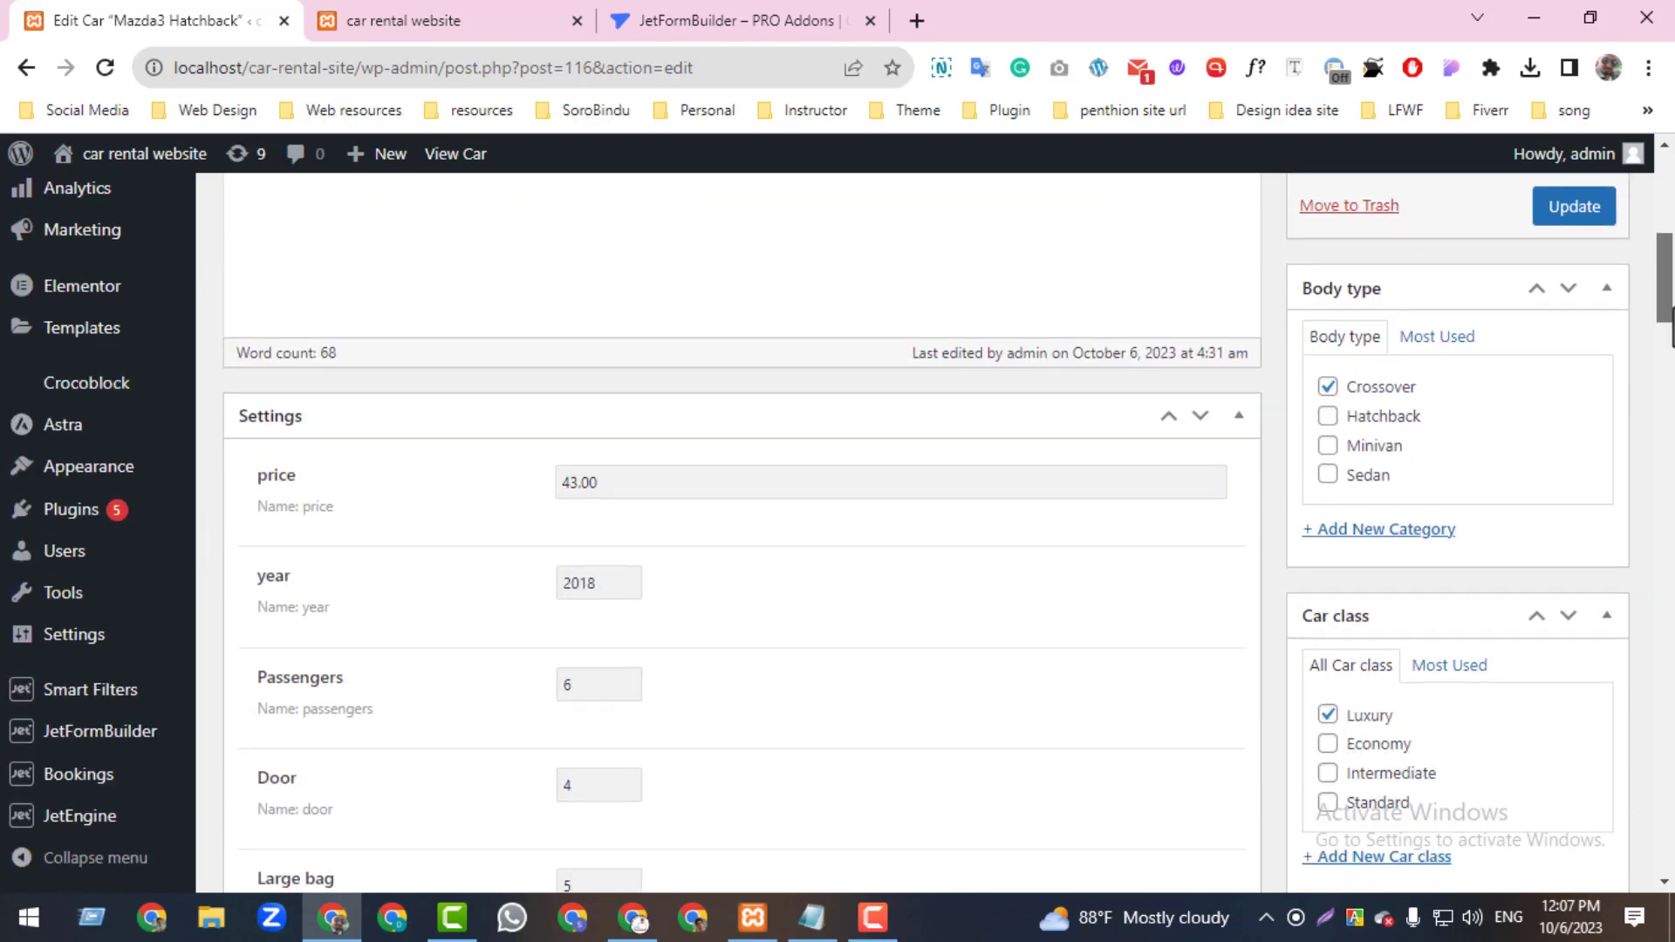
# - Open the JetEngine post type "car" for editing in a separate tab and examine its price meta field
pyautogui.moveTo(139, 851)
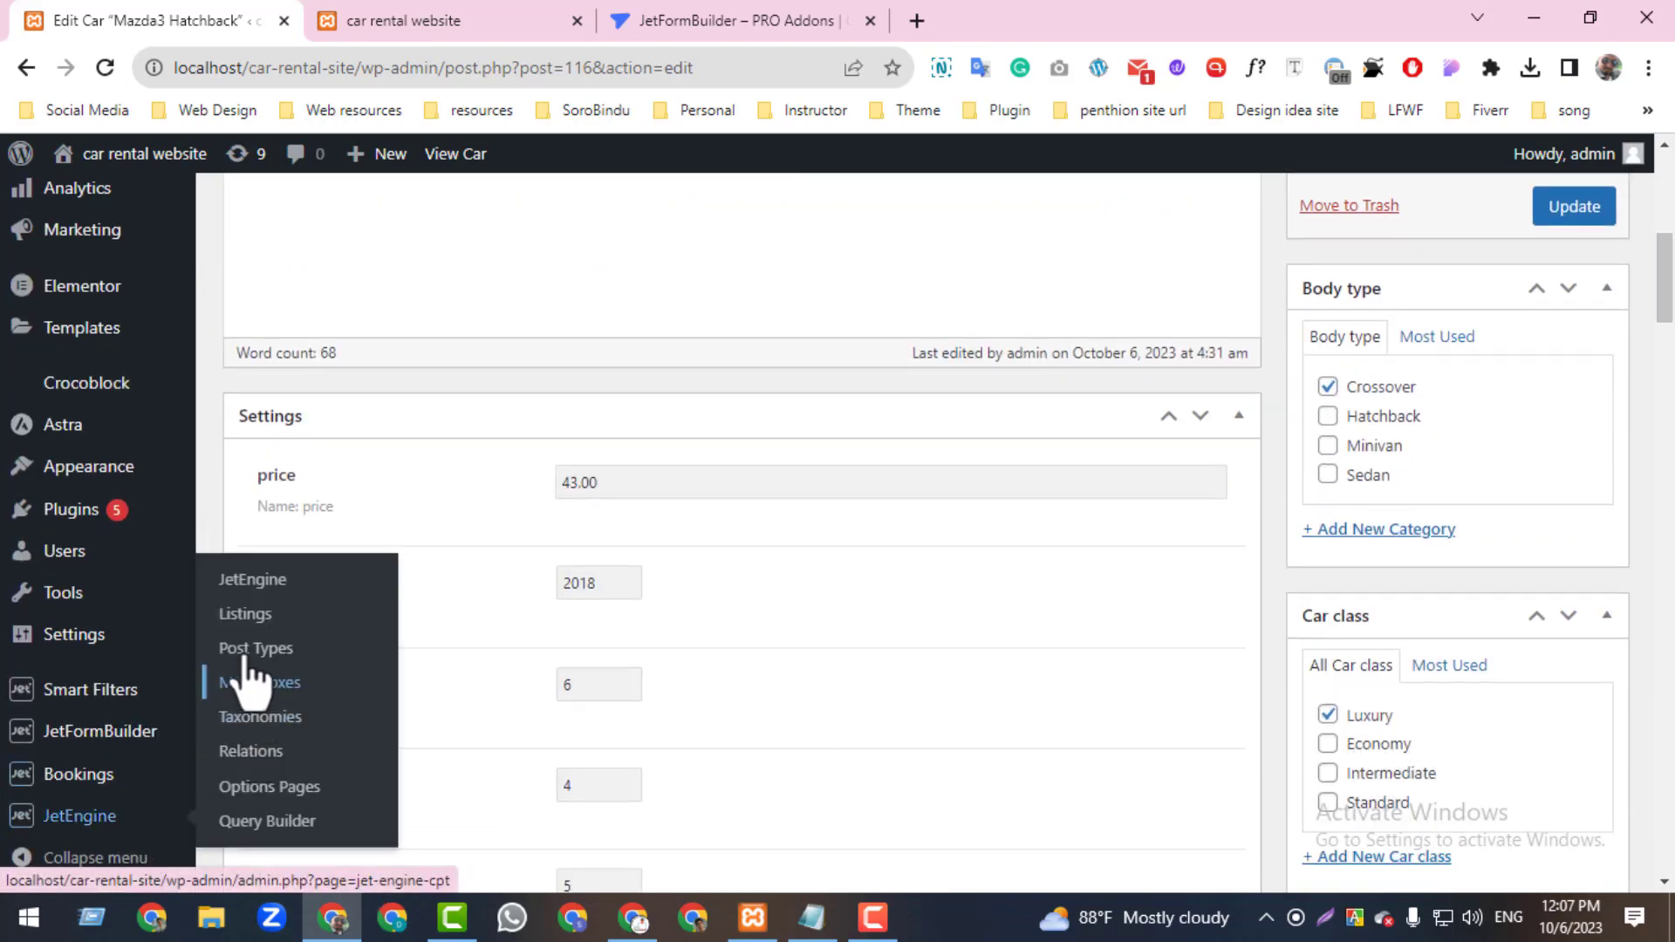
pyautogui.middleClick(234, 647)
pyautogui.click(455, 24)
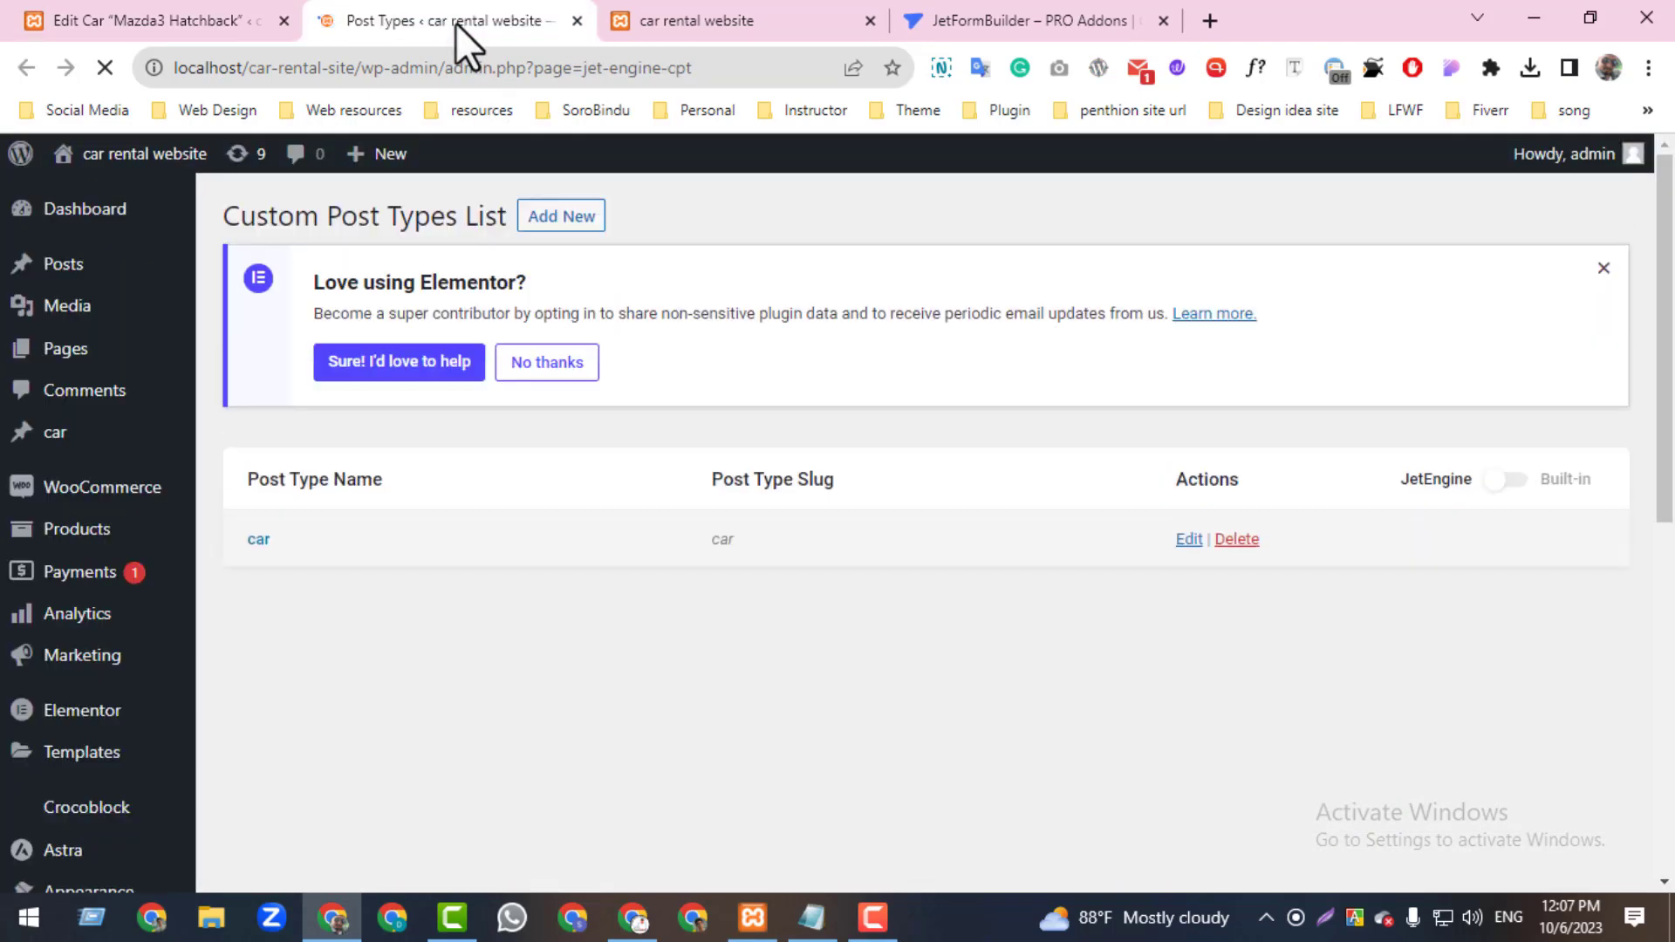
pyautogui.click(1187, 545)
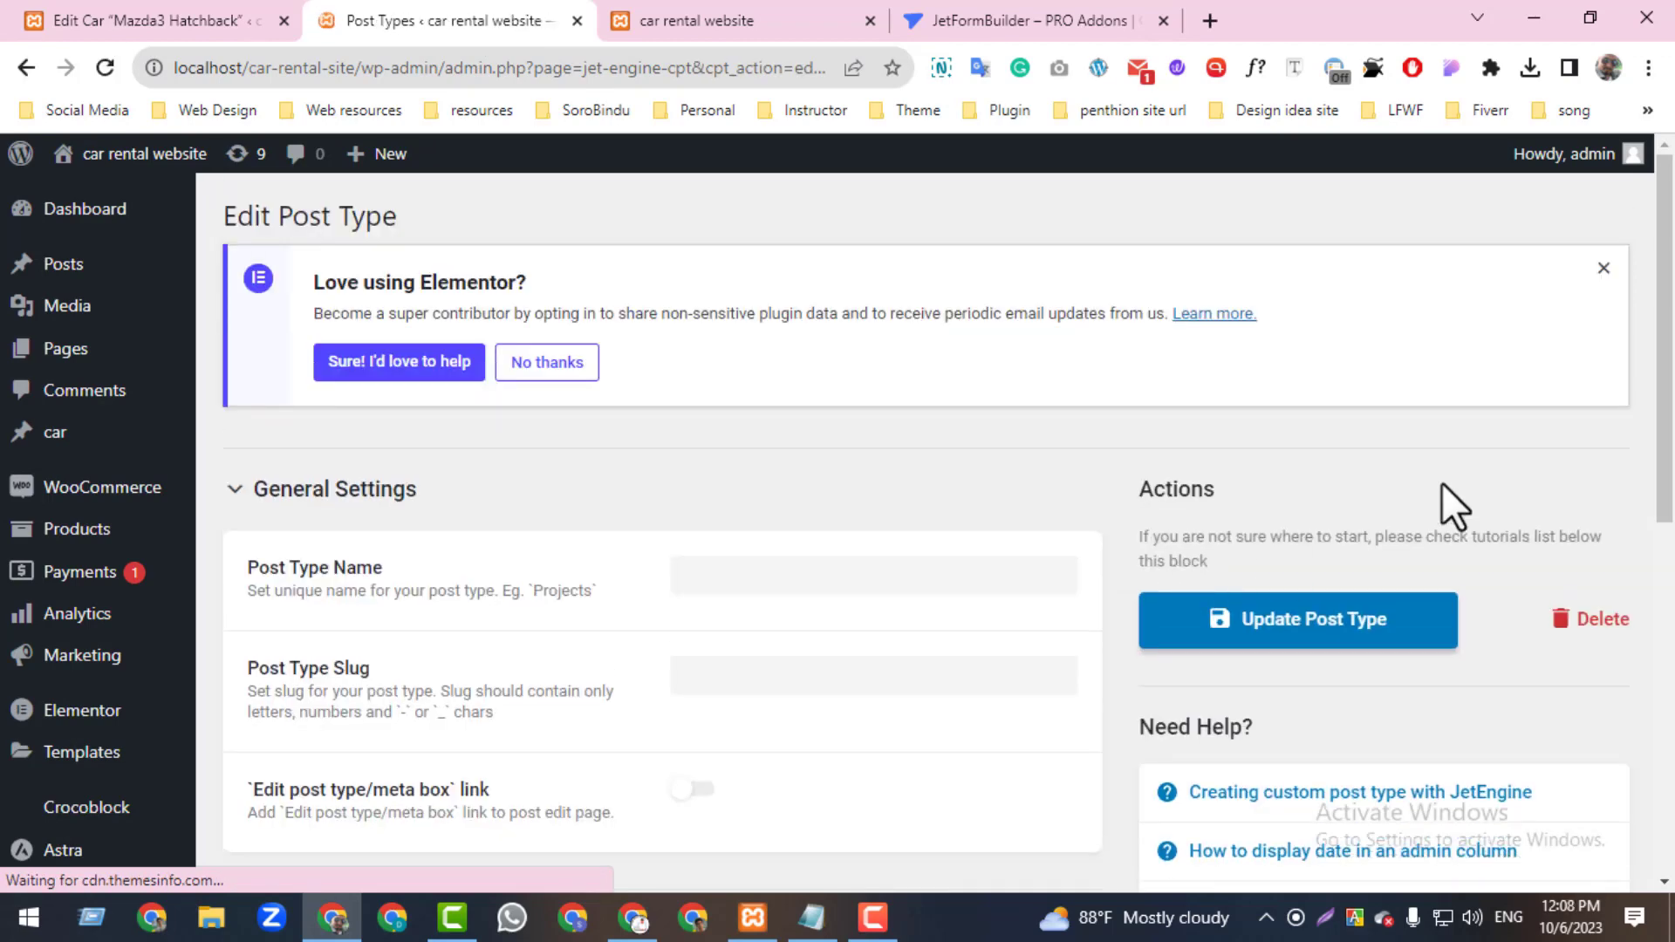
pyautogui.moveTo(1665, 393); pyautogui.dragTo(1647, 730)
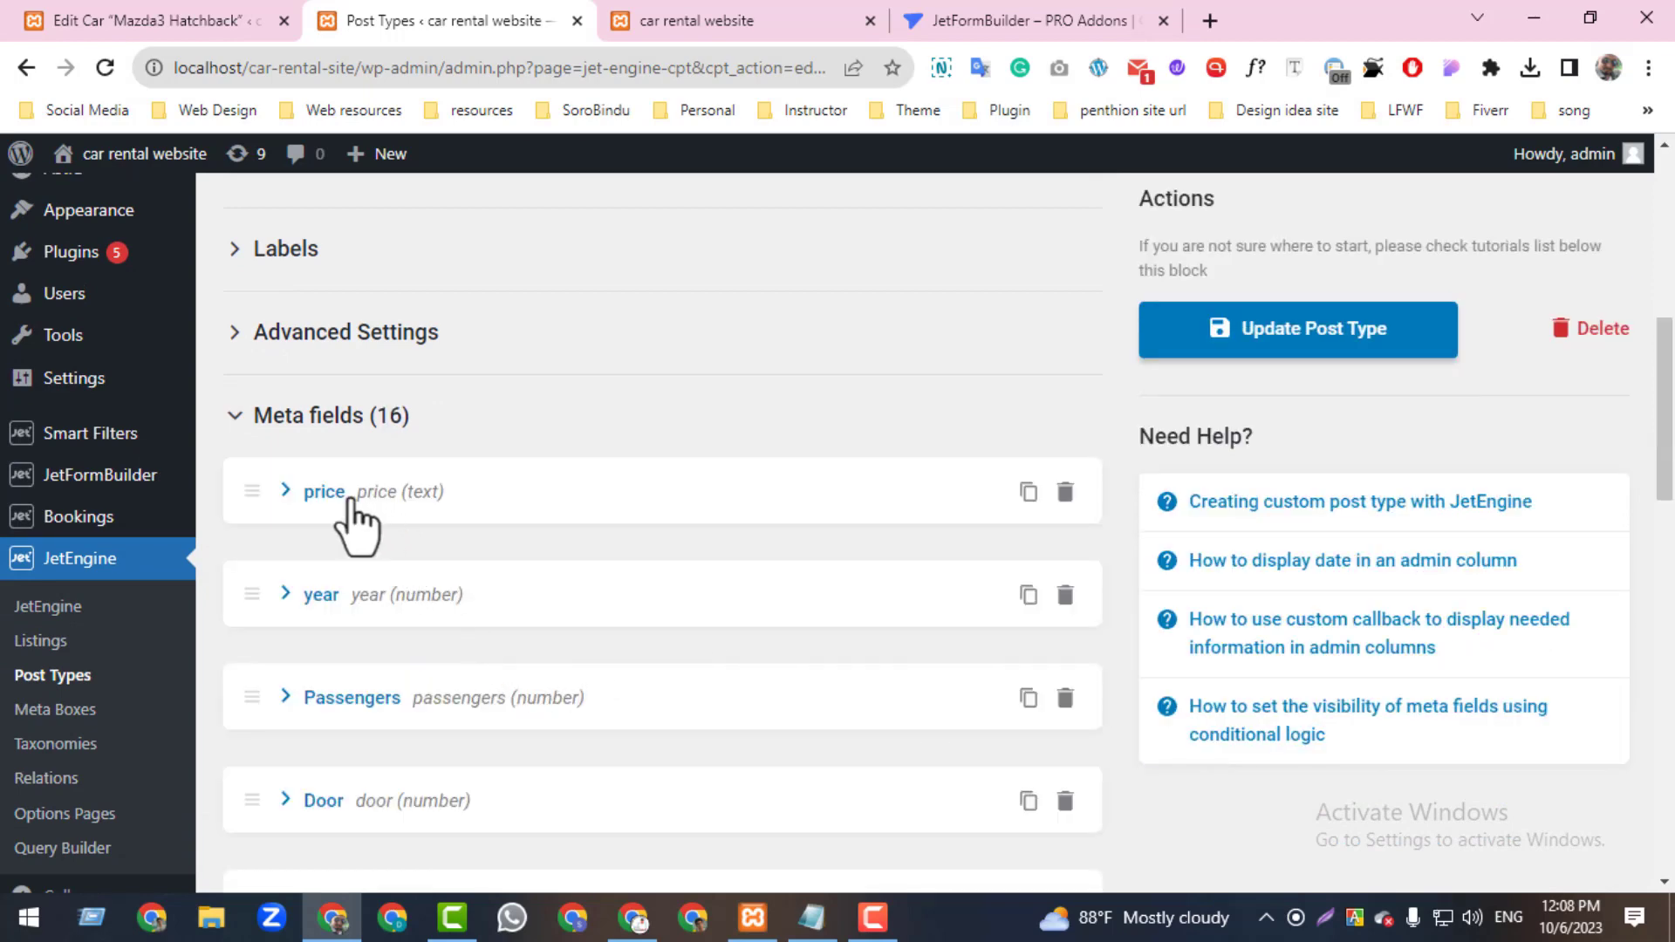
pyautogui.click(350, 497)
pyautogui.click(350, 499)
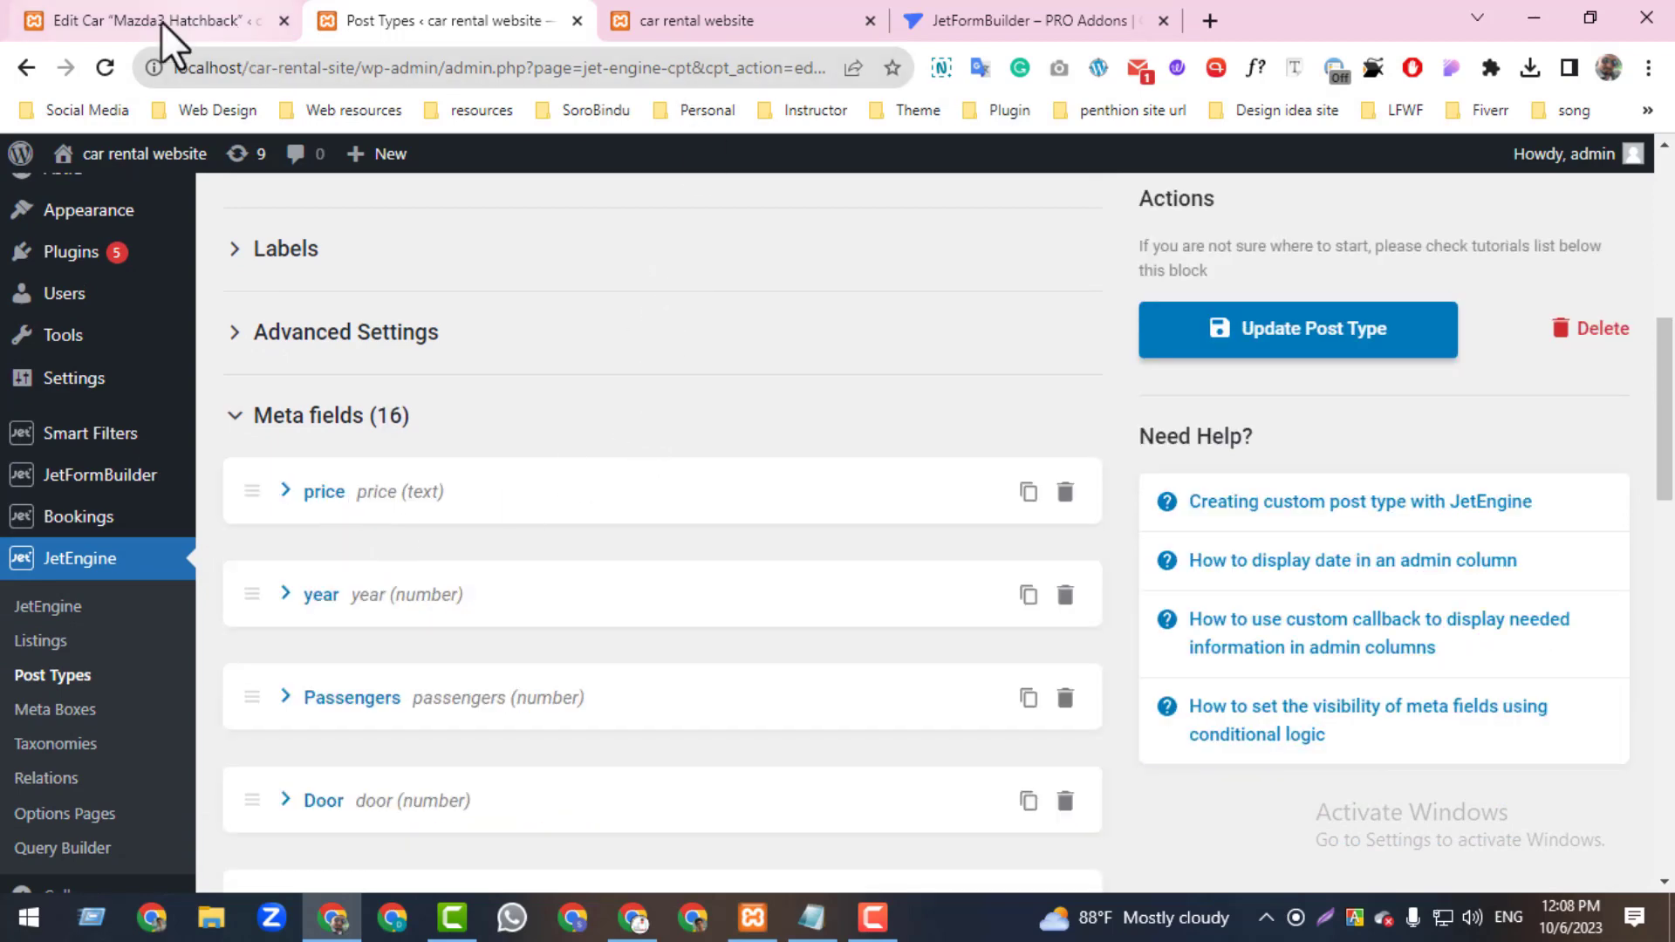
# - Compare the Mazda3 Hatchback's price field in Settings with its Price per 1 day/night in Pricing Settings
pyautogui.click(122, 19)
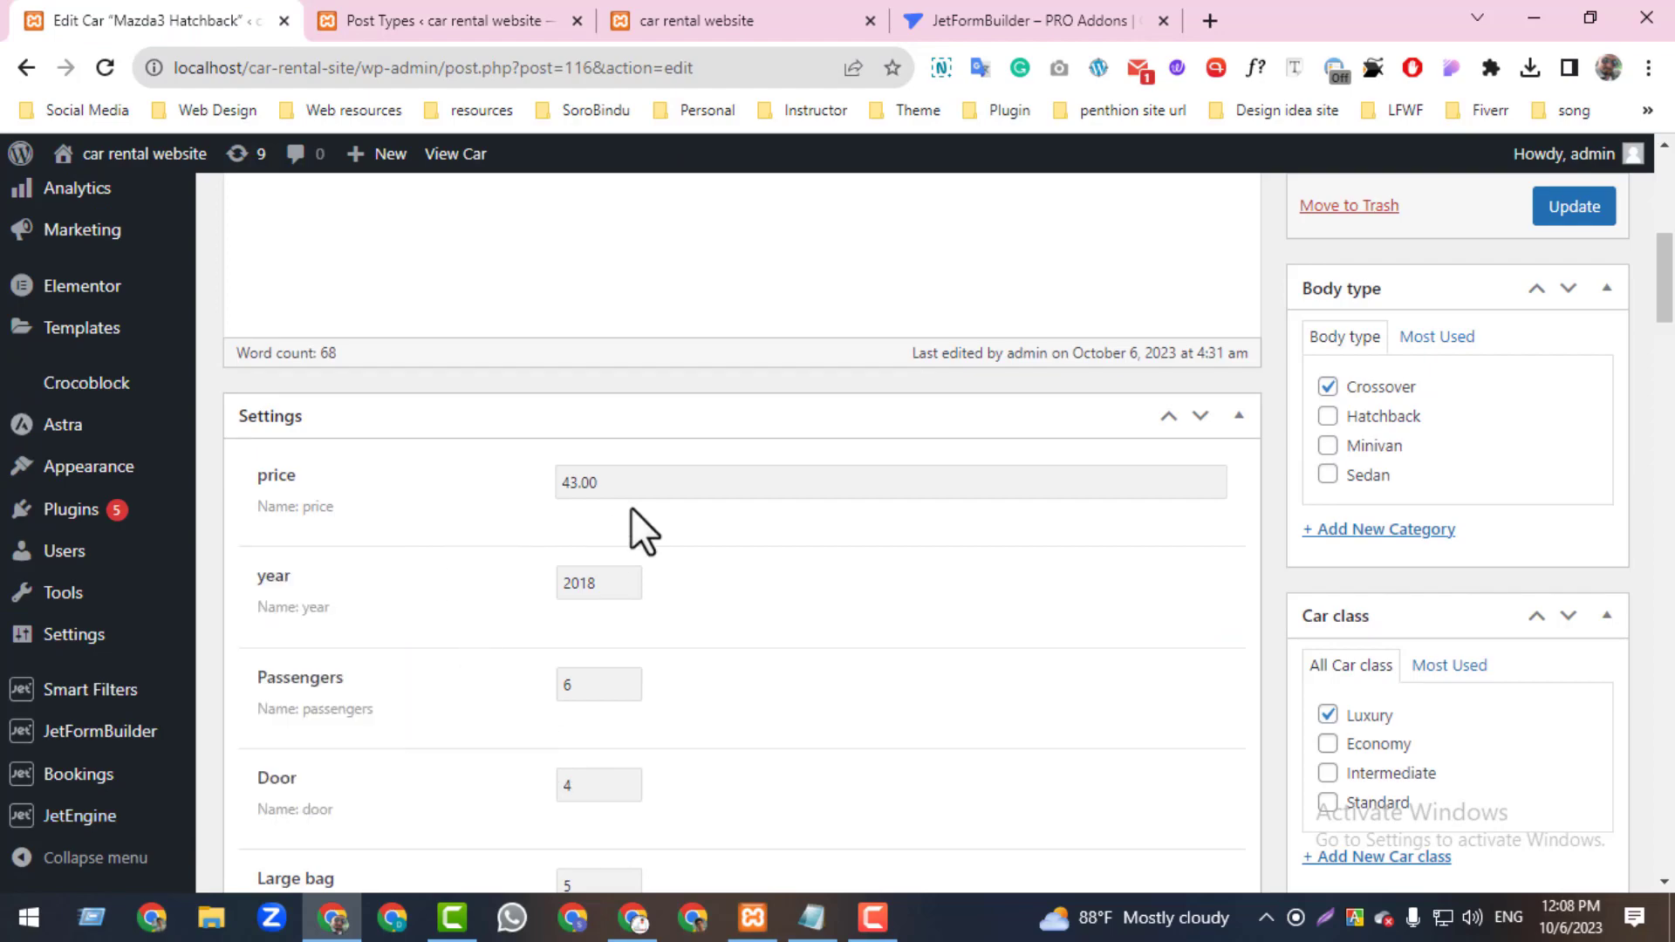
pyautogui.moveTo(615, 482); pyautogui.dragTo(519, 506)
pyautogui.moveTo(1663, 288); pyautogui.dragTo(1644, 539)
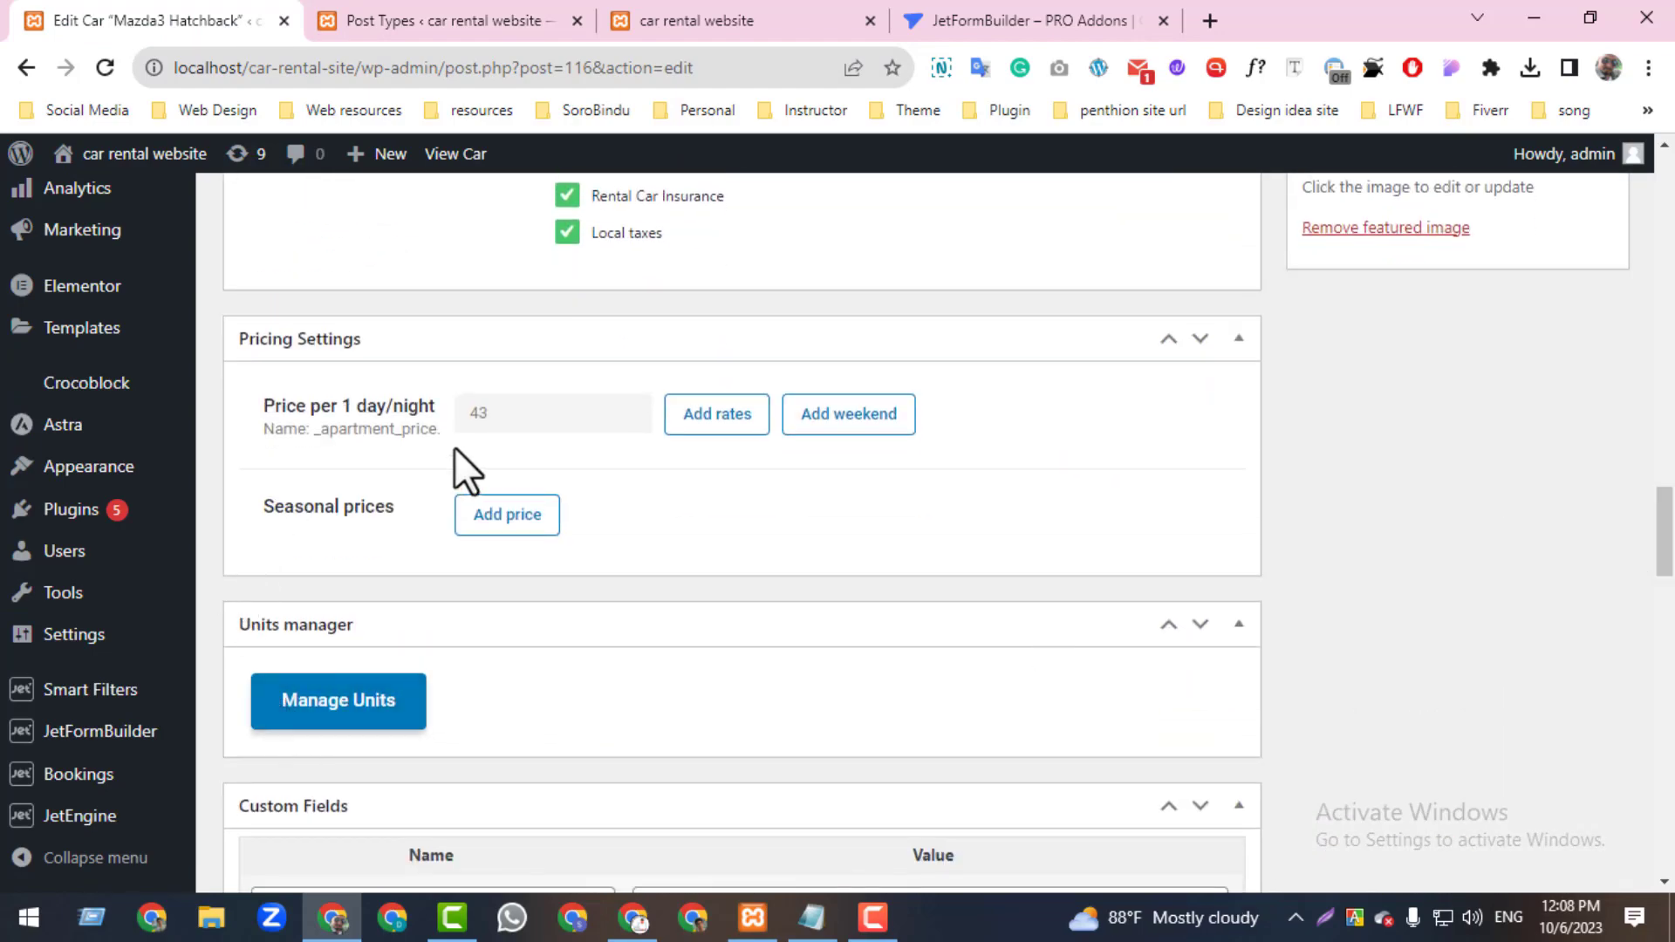
pyautogui.doubleClick(480, 413)
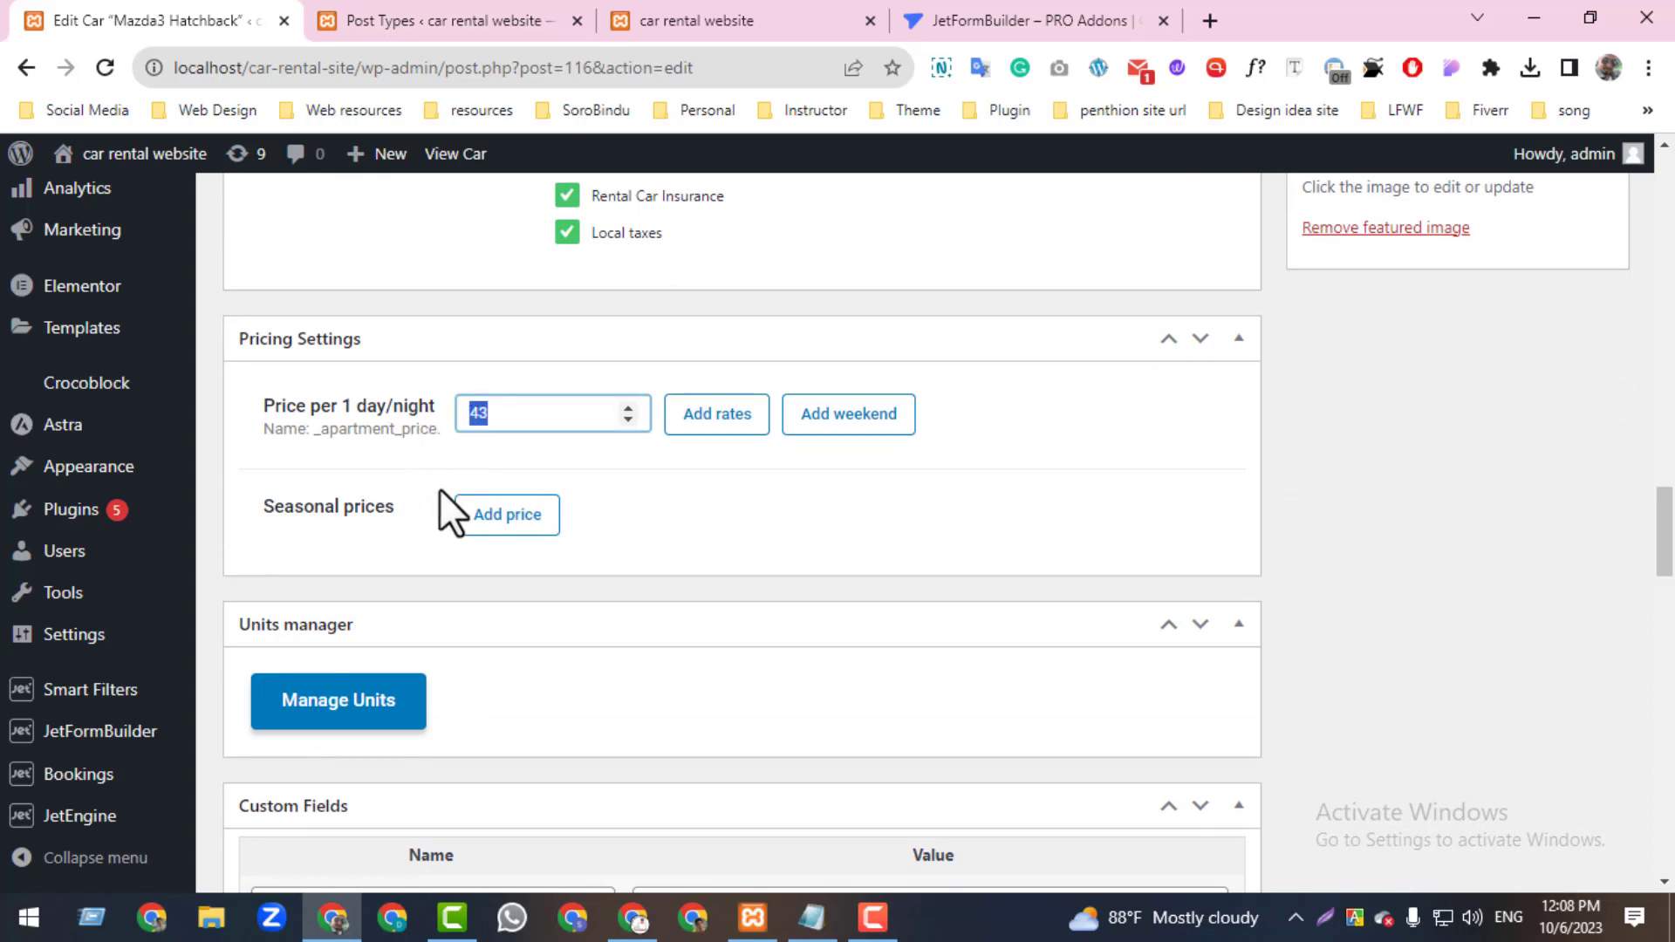
pyautogui.click(506, 414)
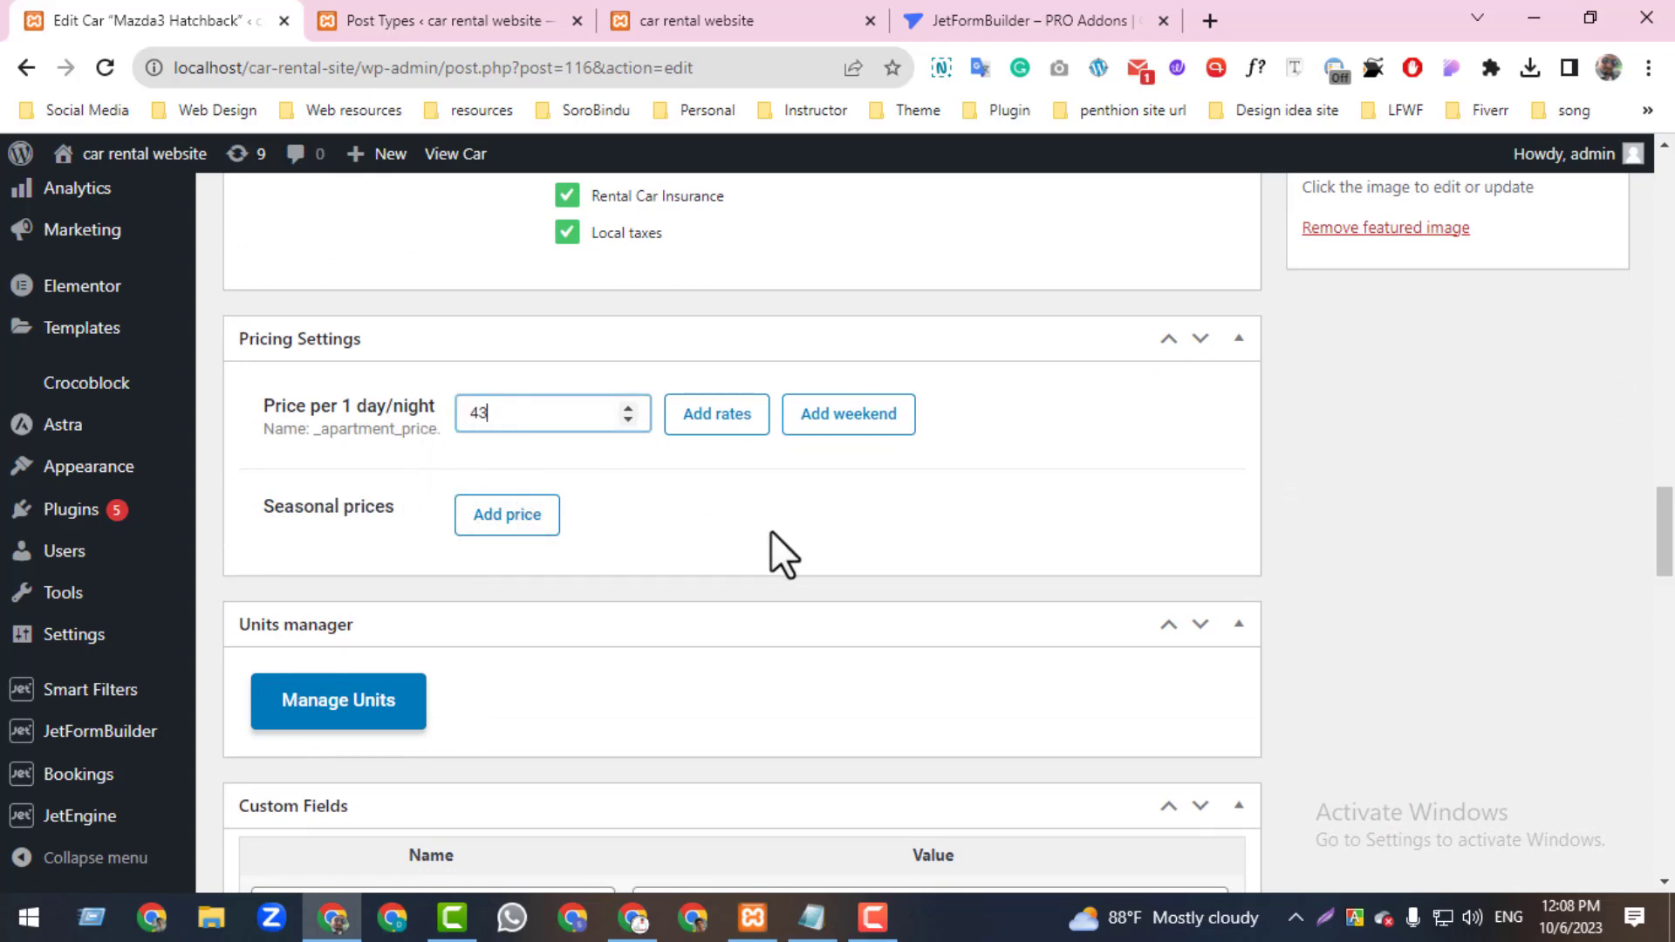
pyautogui.moveTo(479, 417); pyautogui.dragTo(425, 421)
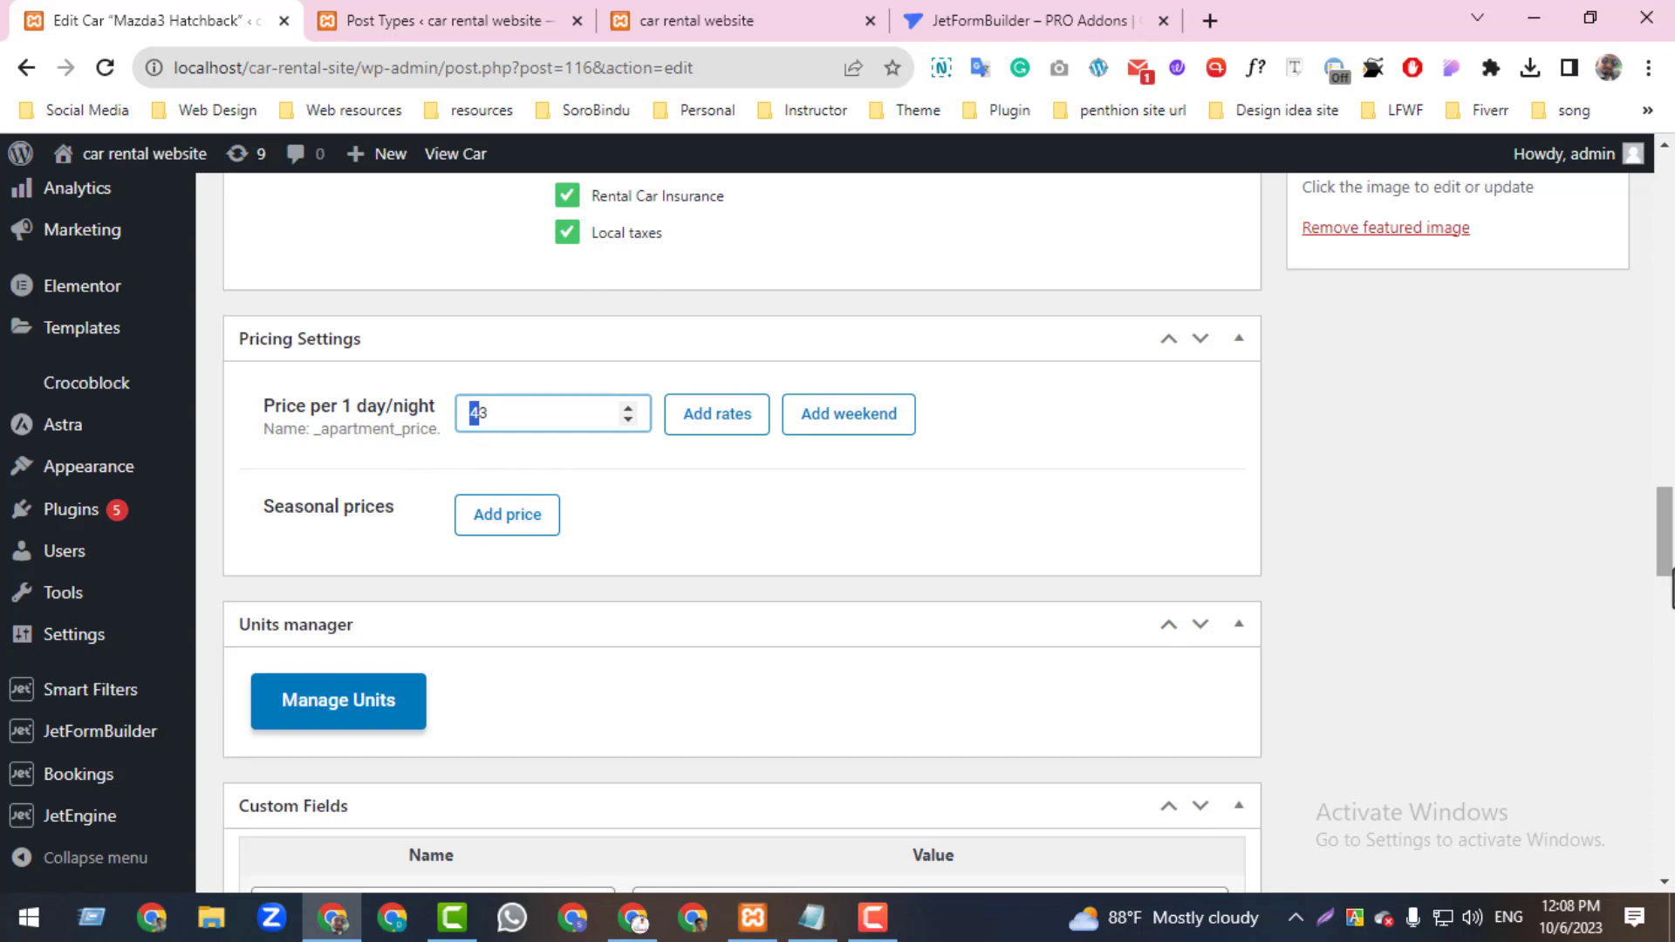
# - Open the Mazda3 Hatchback's public page from its permalink in a new tab and switch to it
pyautogui.moveTo(1664, 534); pyautogui.dragTo(1645, 261)
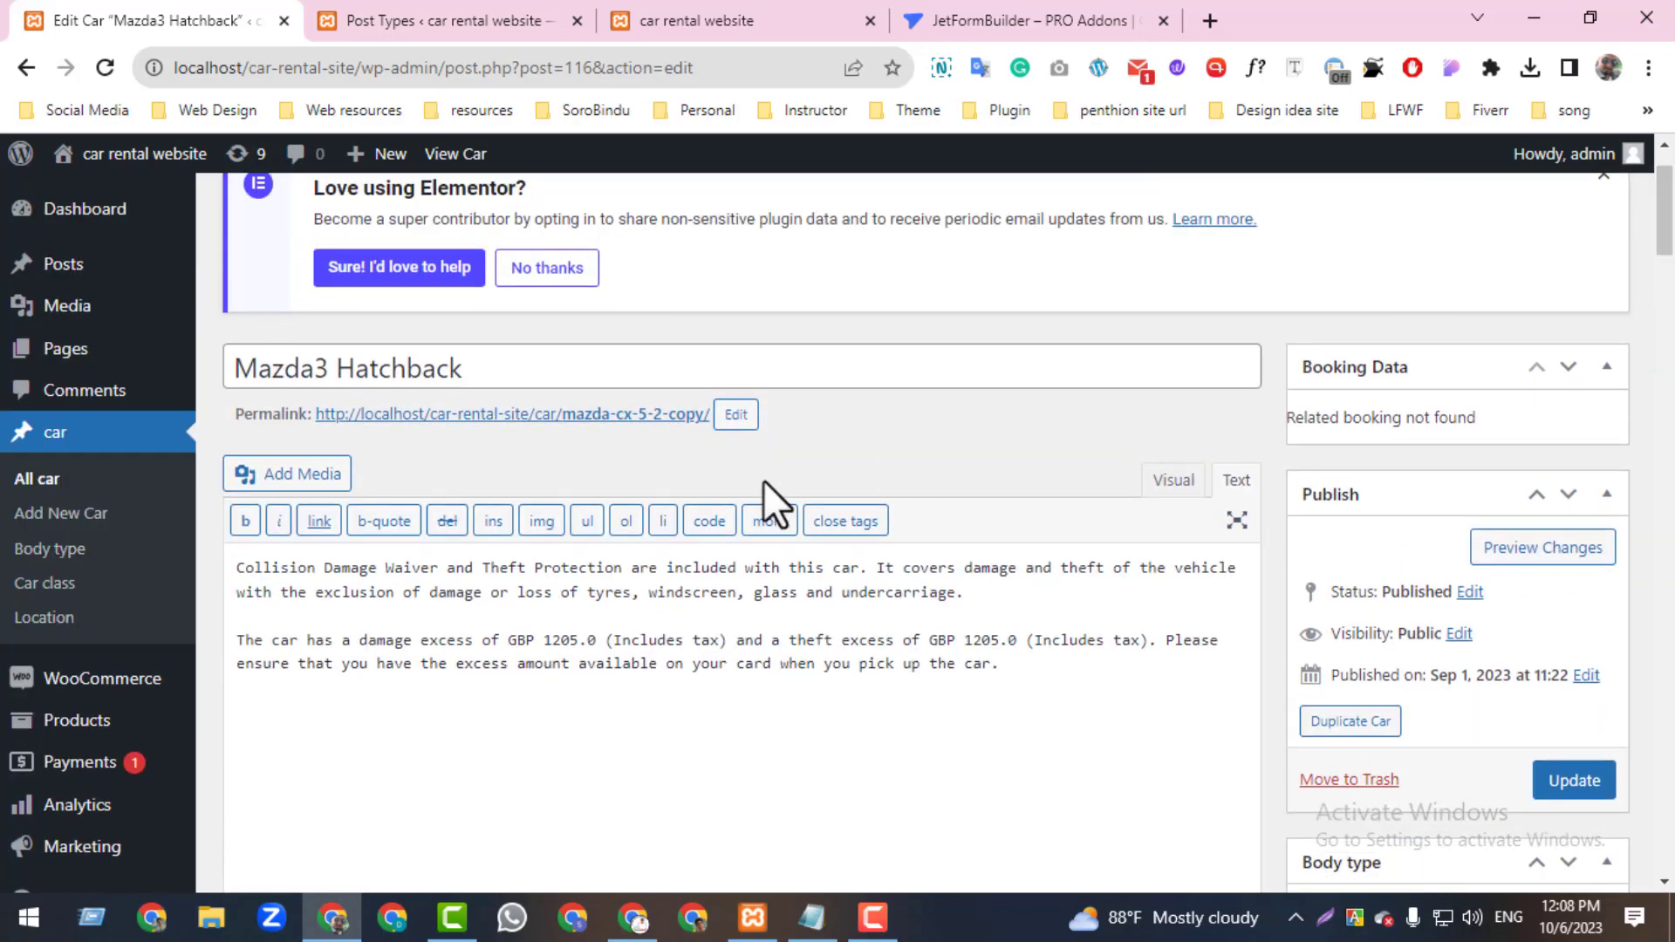
pyautogui.rightClick(559, 417)
pyautogui.click(614, 426)
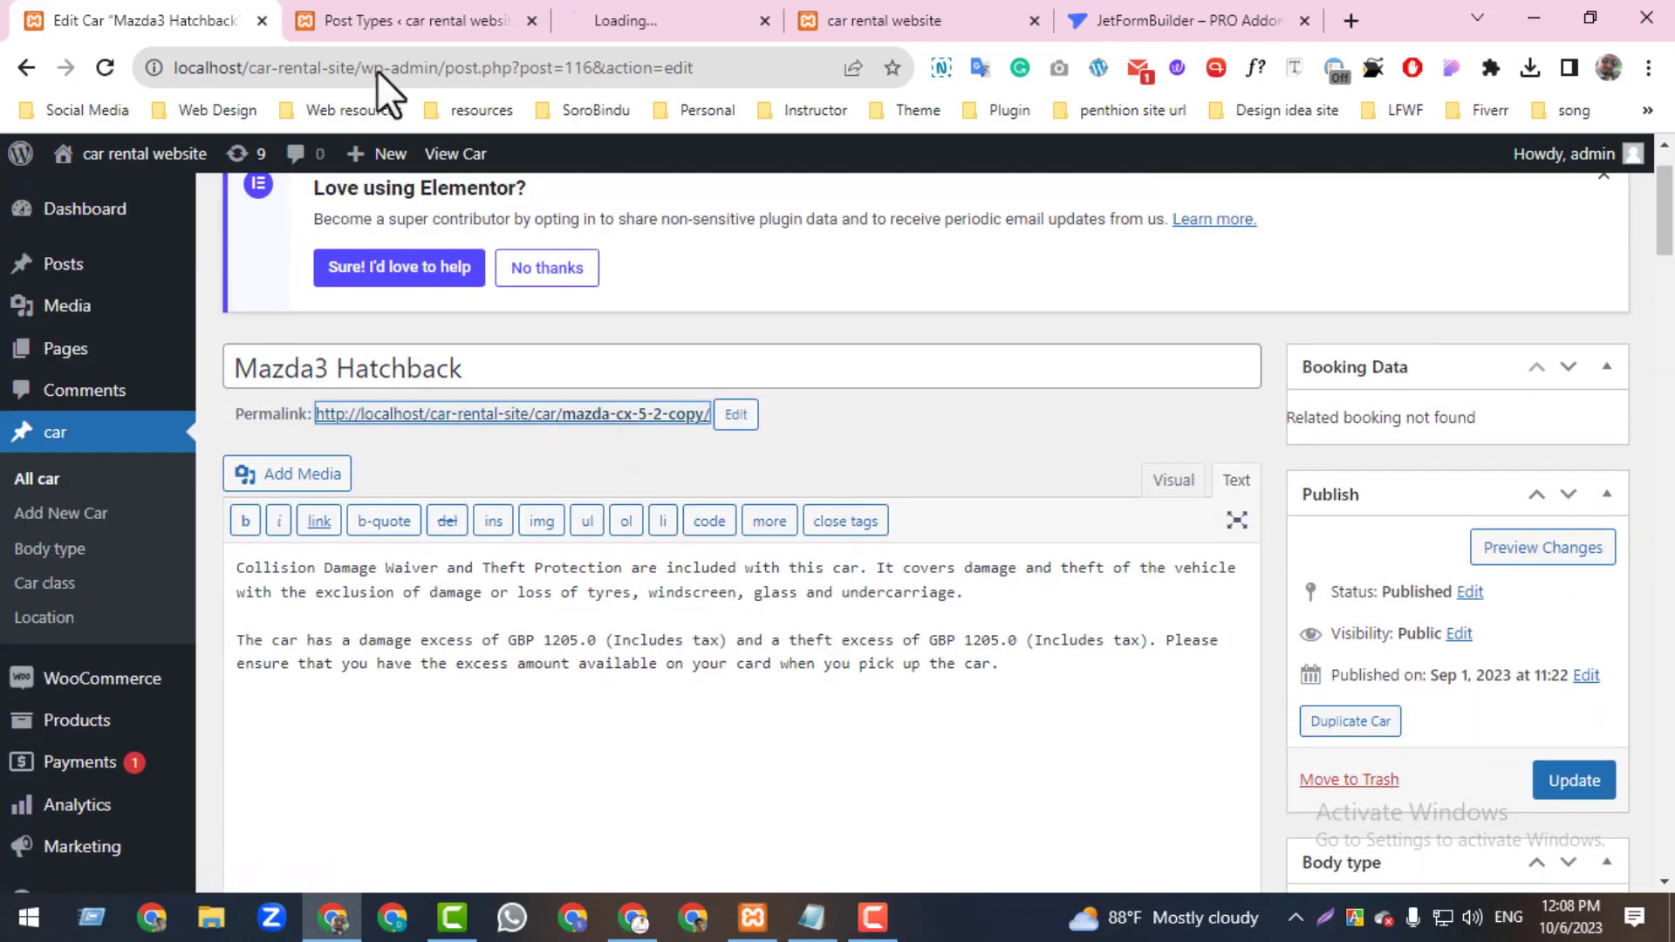
pyautogui.click(593, 6)
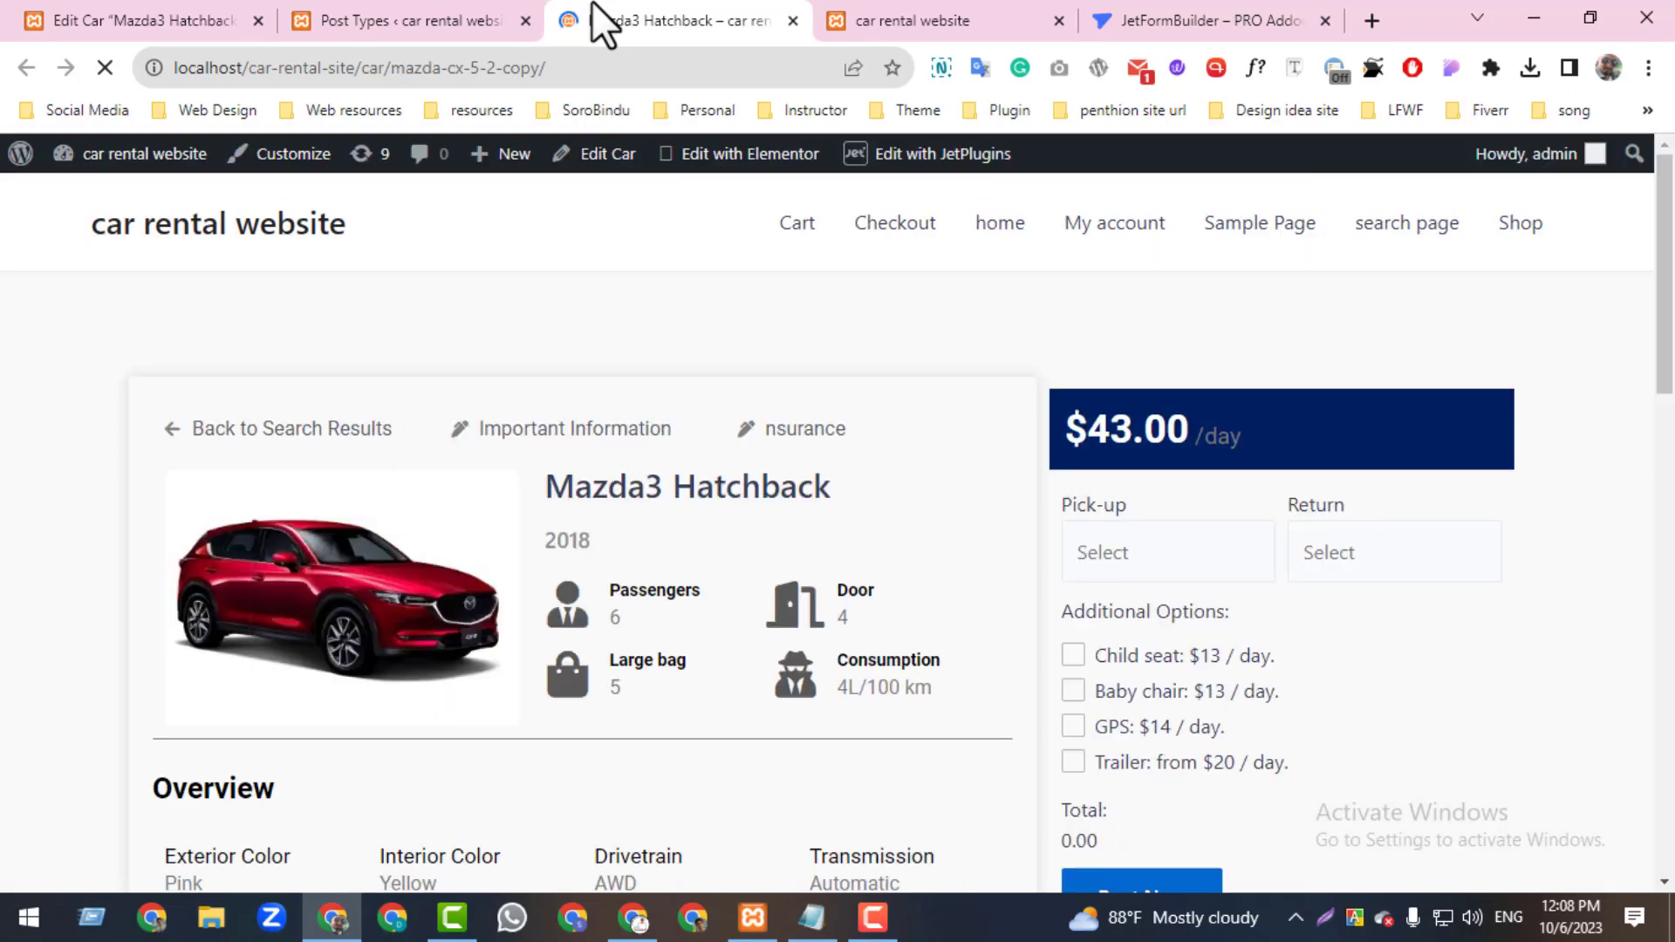
# - Submit a Mazda3 Hatchback rental with pick-up 10-07-2023, return 10-08-2023 and the GPS option
pyautogui.scroll(-3, 1488, 467)
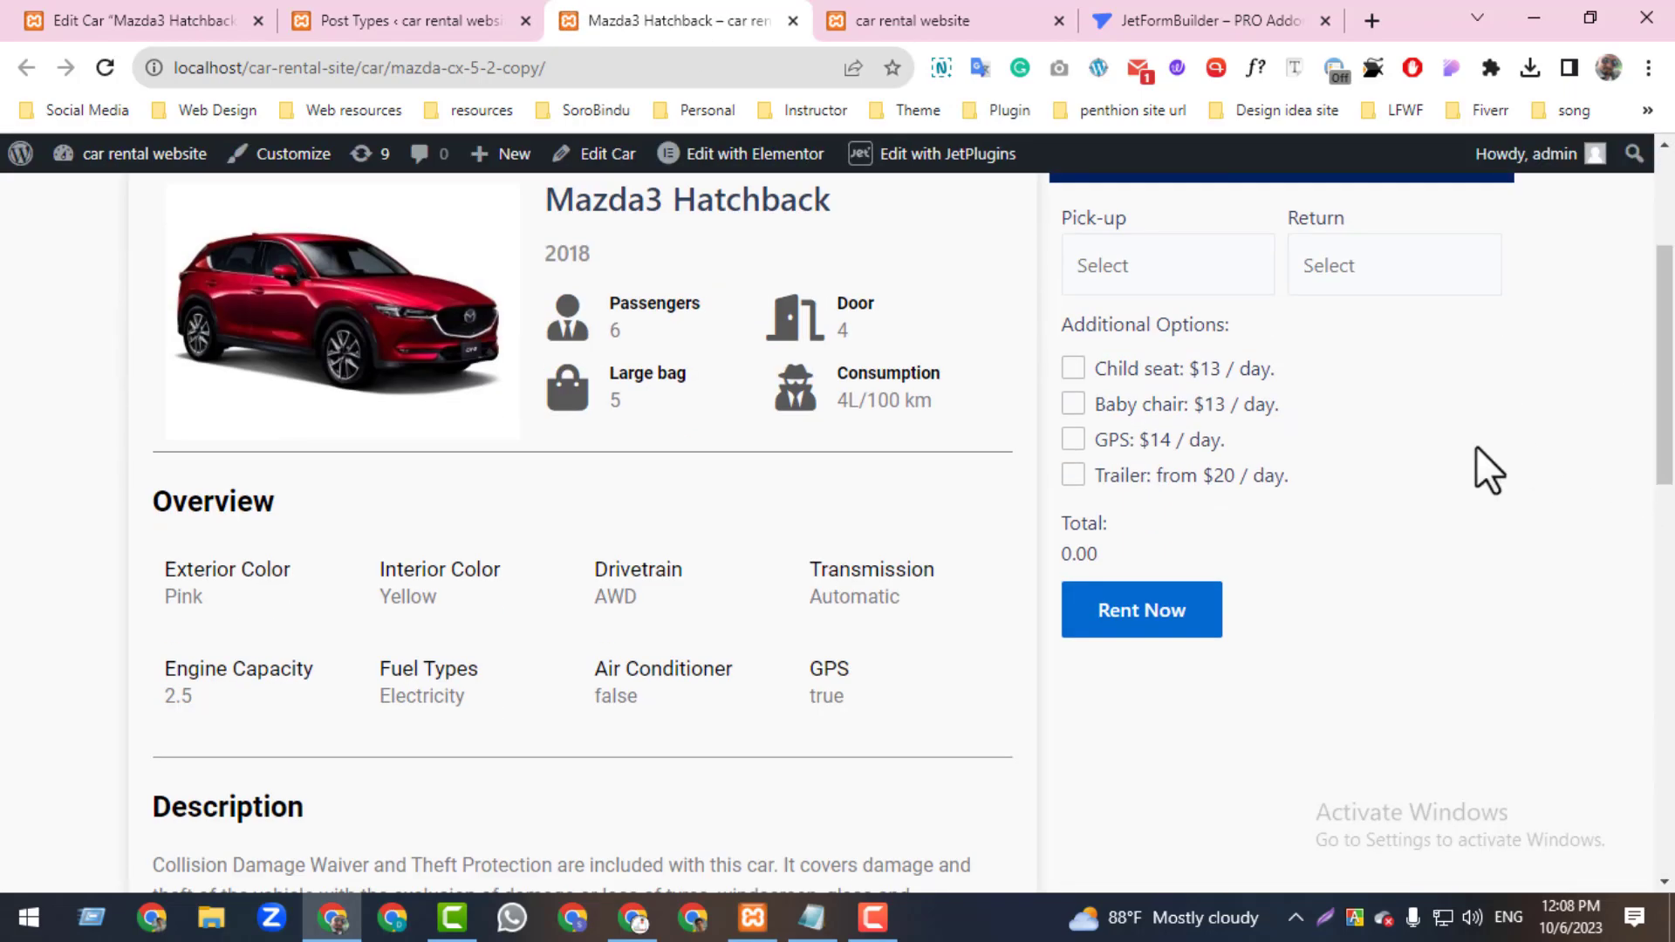
pyautogui.click(1172, 281)
pyautogui.click(1278, 491)
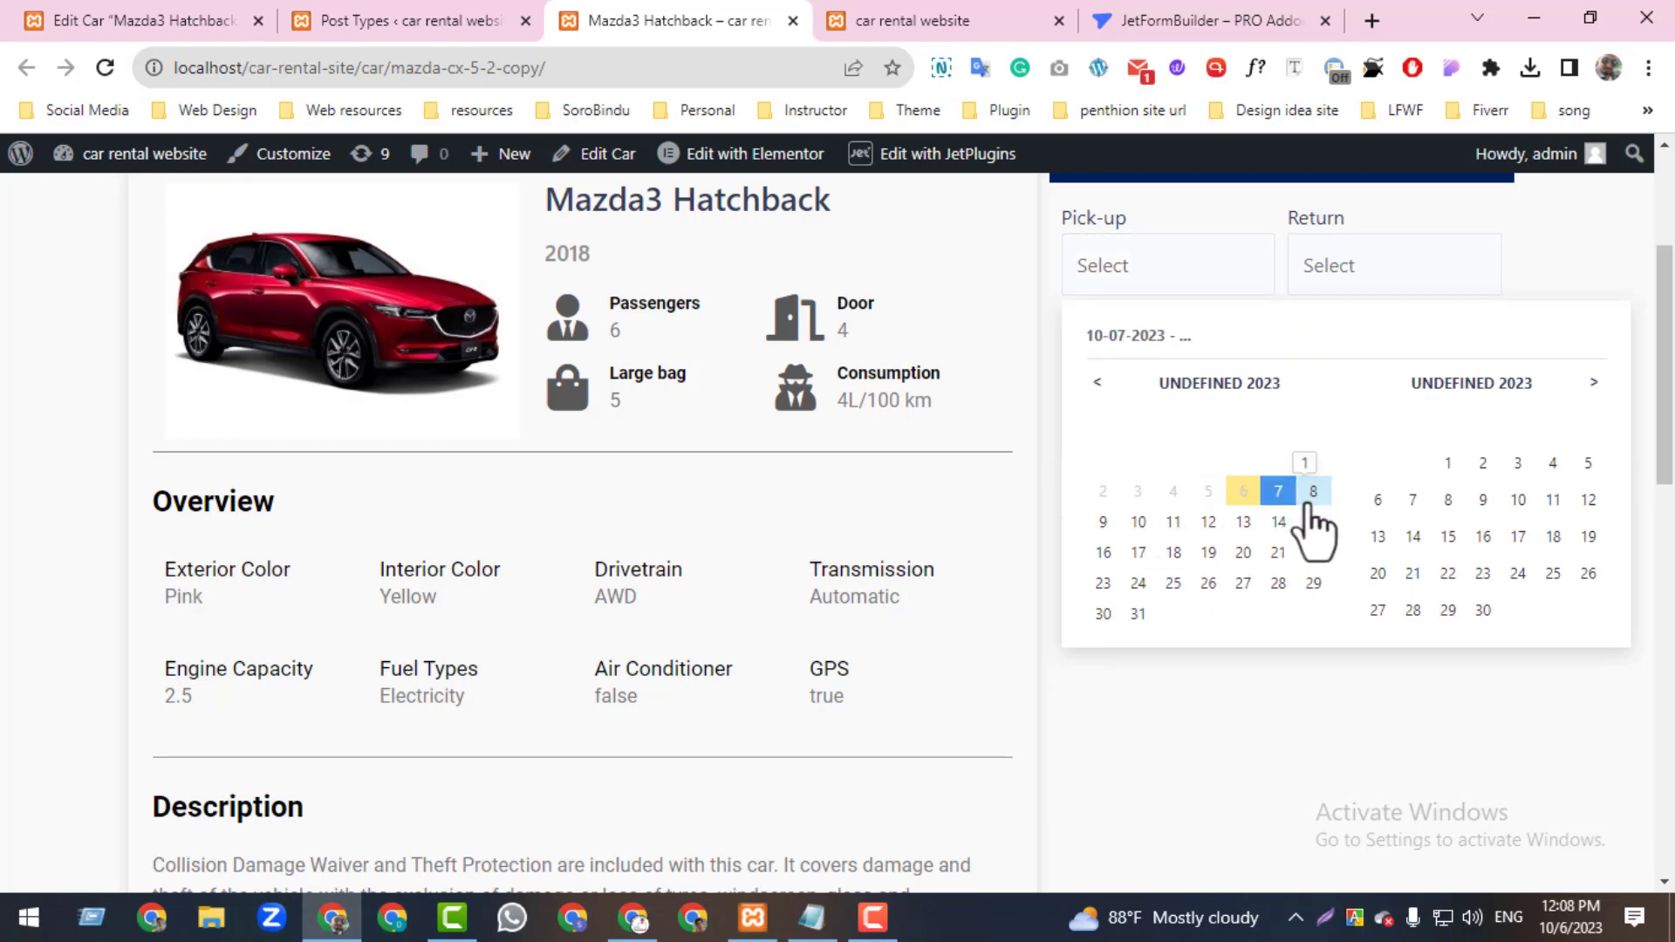
pyautogui.click(1313, 491)
pyautogui.click(1073, 440)
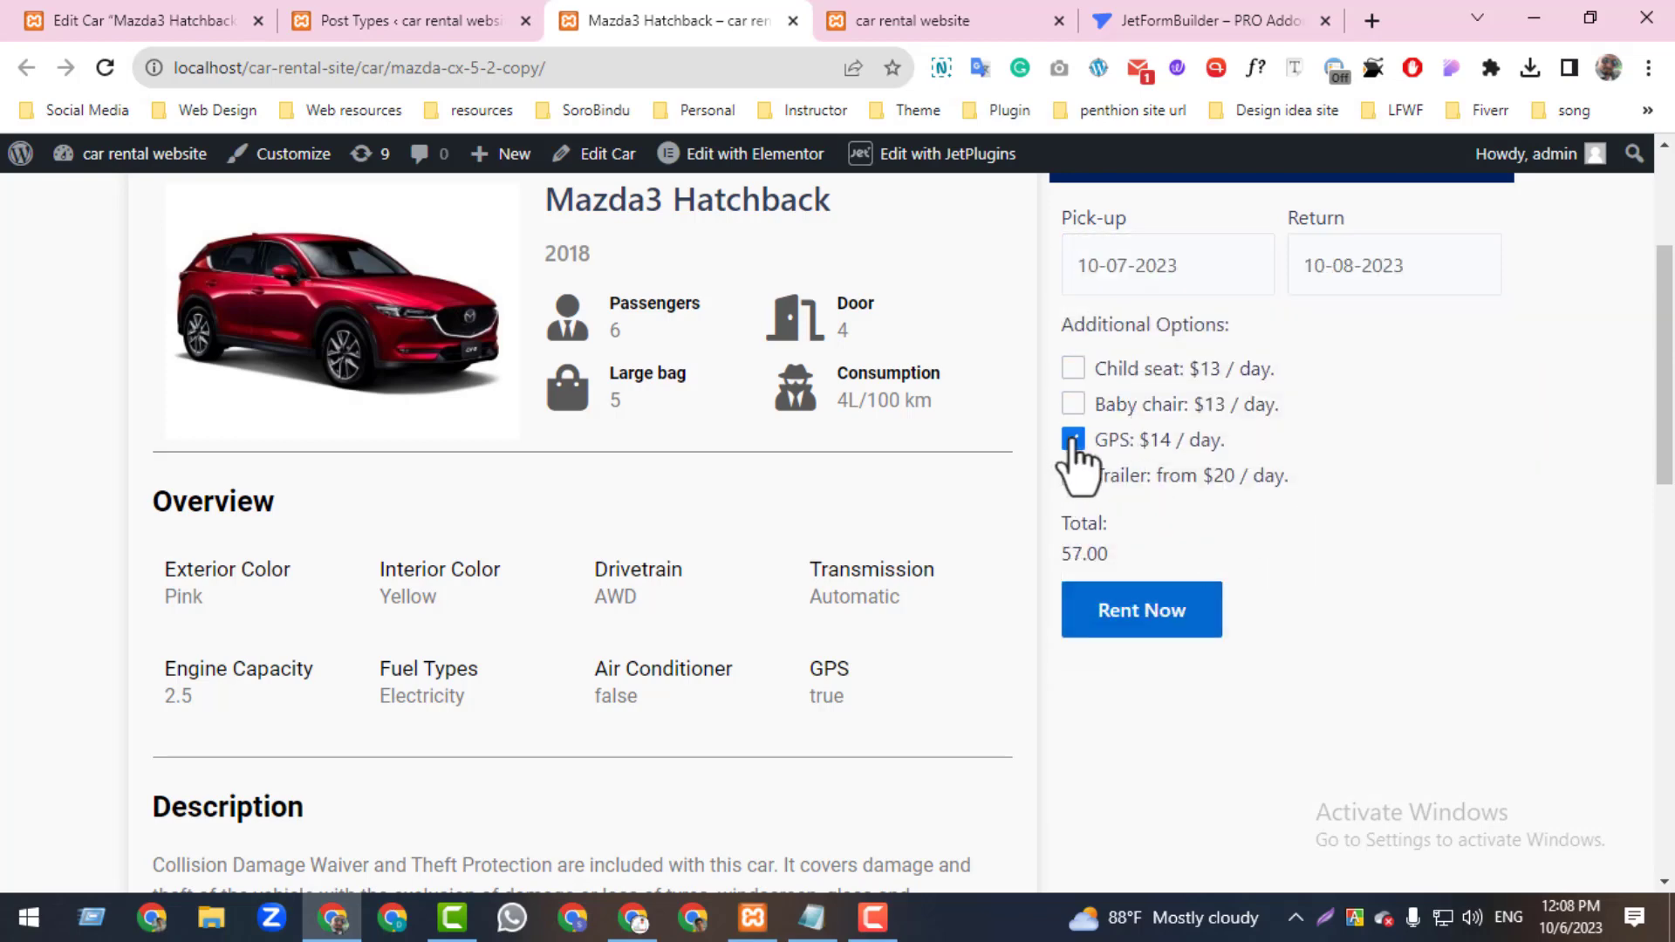
pyautogui.click(1150, 621)
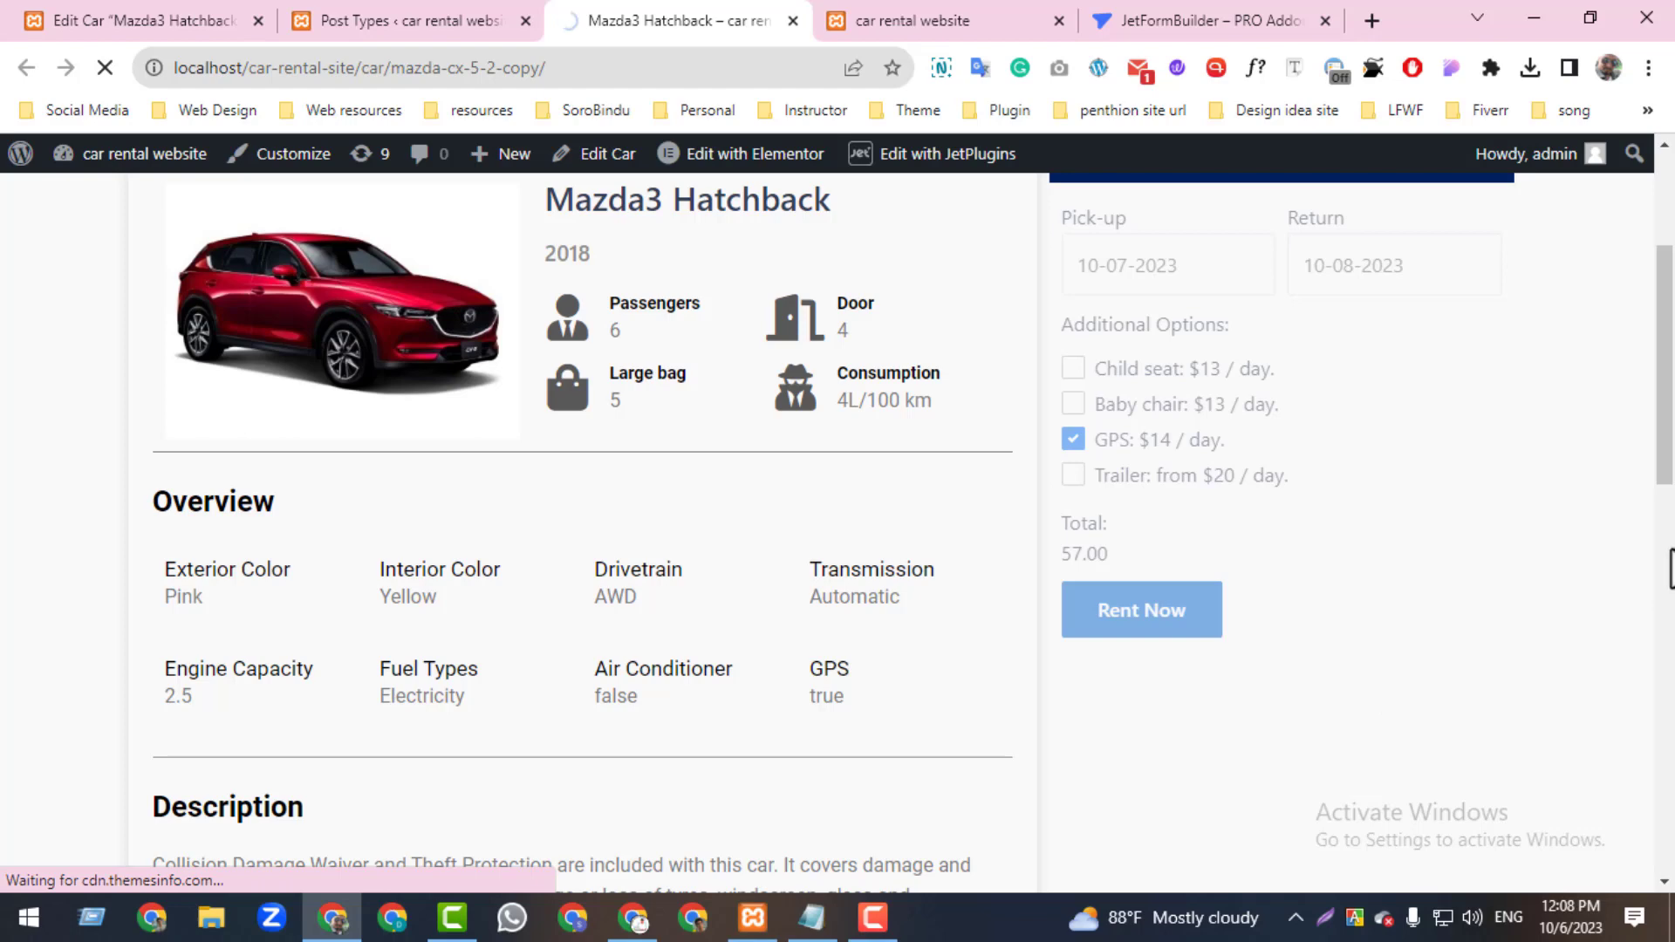
# - Examine the submission message and the booking form's date fields, additional options and total on the Mazda3 Hatchback page
pyautogui.moveTo(1669, 359); pyautogui.dragTo(1668, 474)
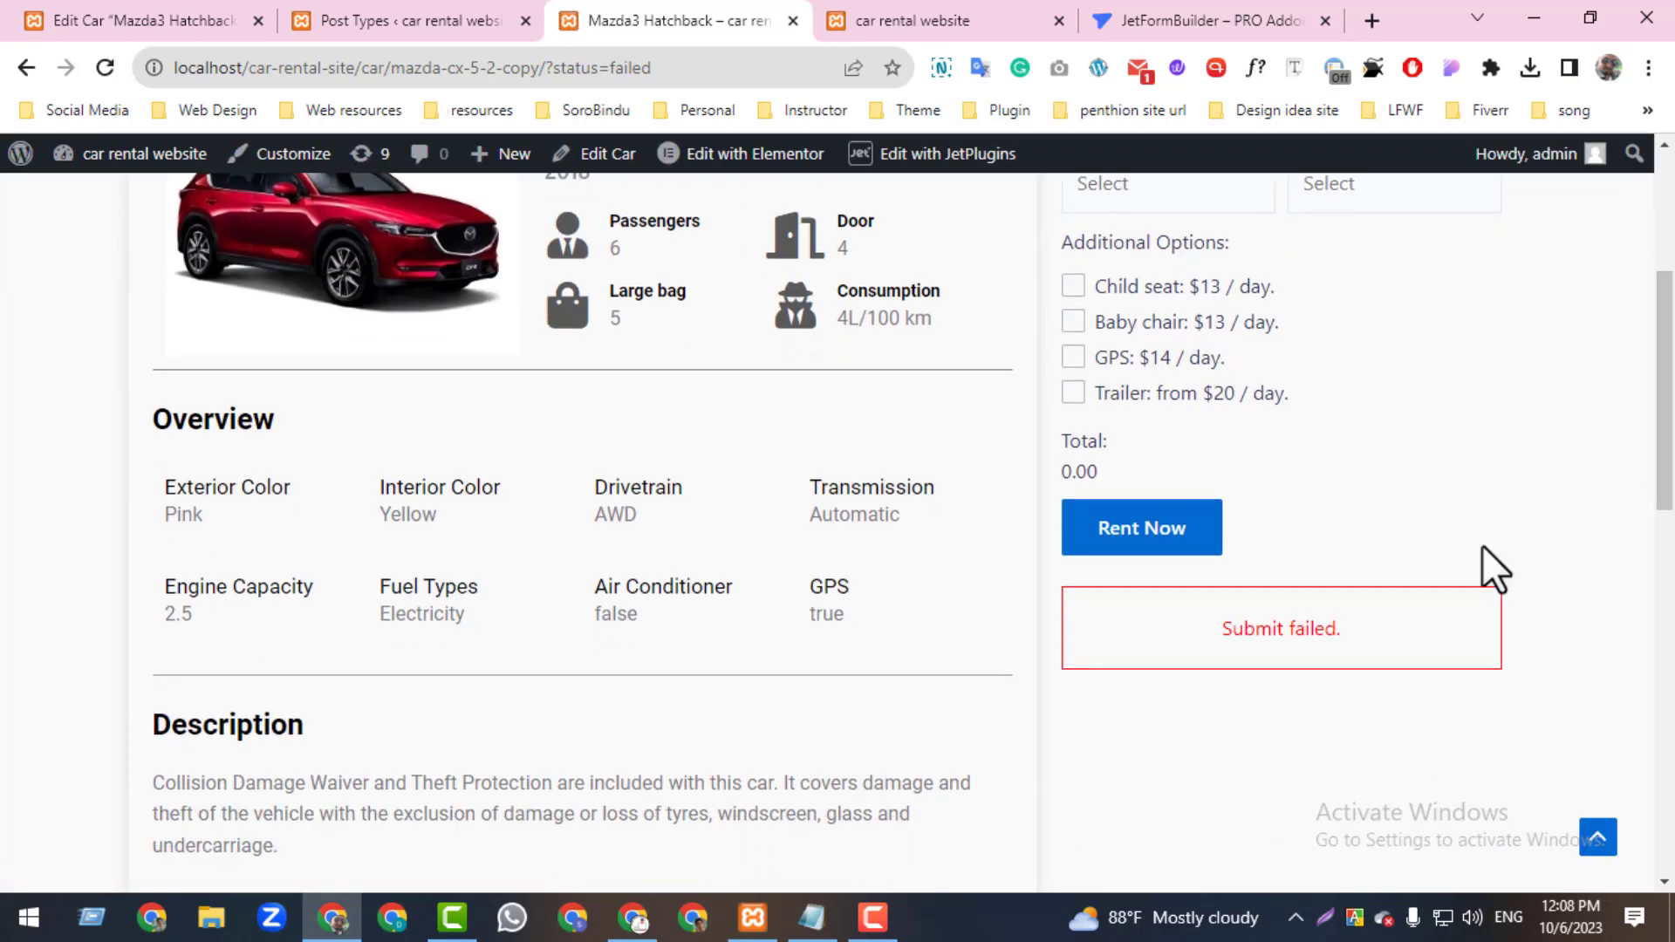
pyautogui.moveTo(1217, 621); pyautogui.dragTo(1402, 673)
pyautogui.click(1570, 528)
pyautogui.moveTo(1668, 510); pyautogui.dragTo(1670, 469)
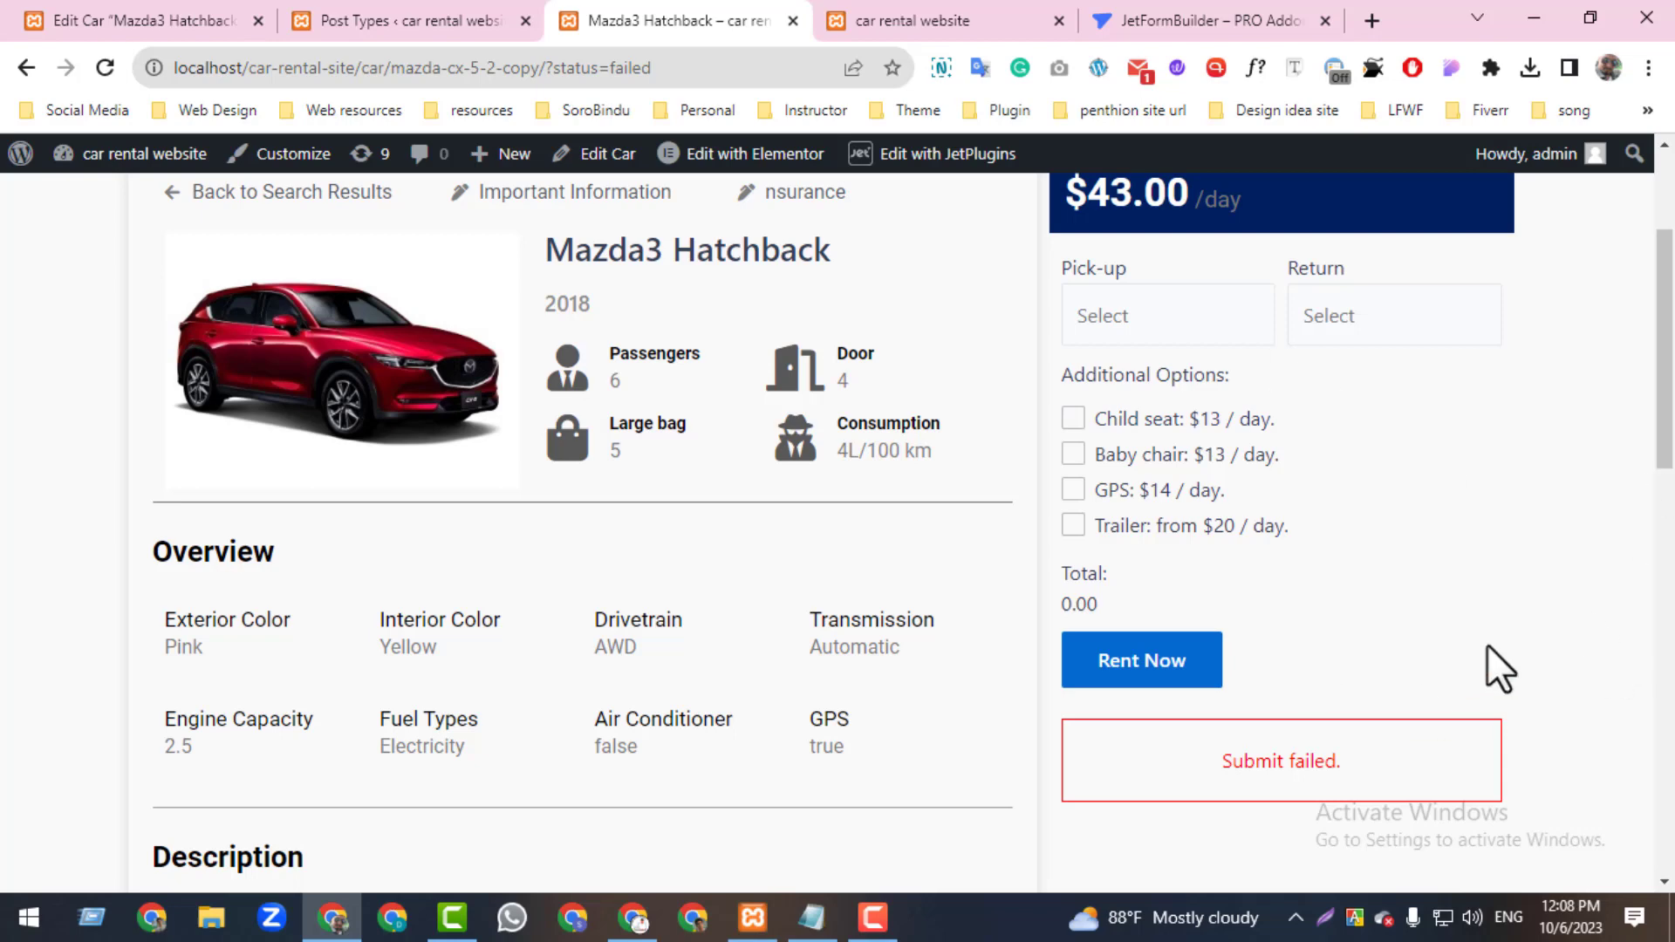
pyautogui.moveTo(1060, 269); pyautogui.dragTo(1356, 636)
pyautogui.click(1435, 604)
# - Review the heading of JetFormBuilder's WooCommerce Cart & Checkout Action addon page and close that page
pyautogui.click(1171, 33)
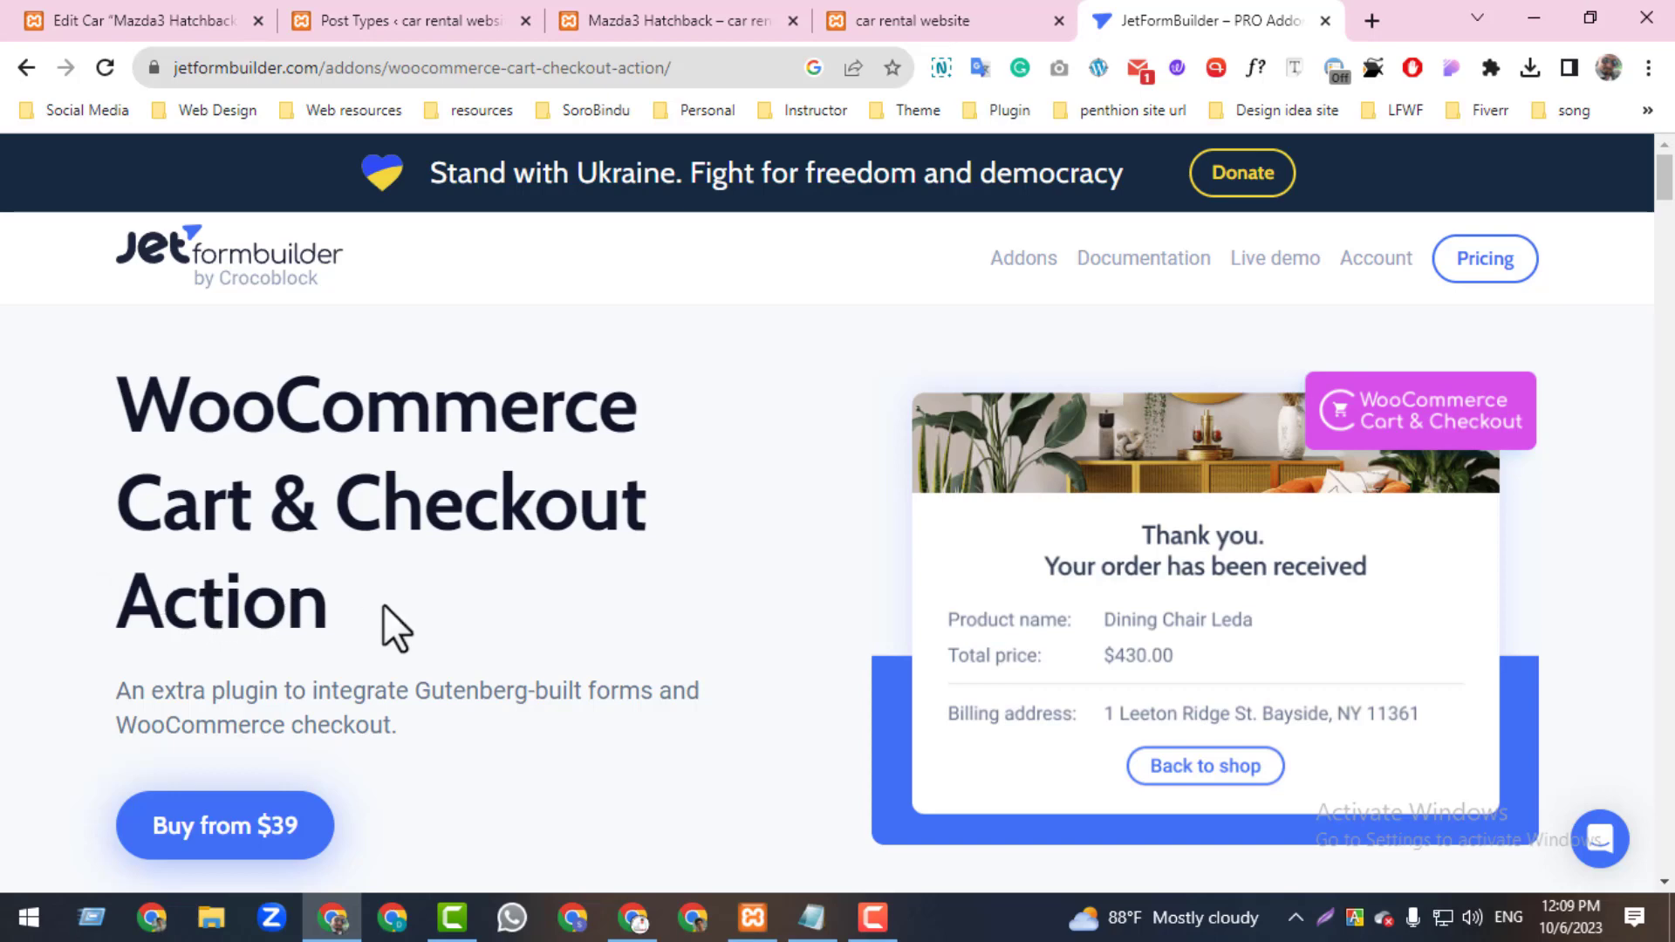
pyautogui.moveTo(389, 628); pyautogui.dragTo(87, 436)
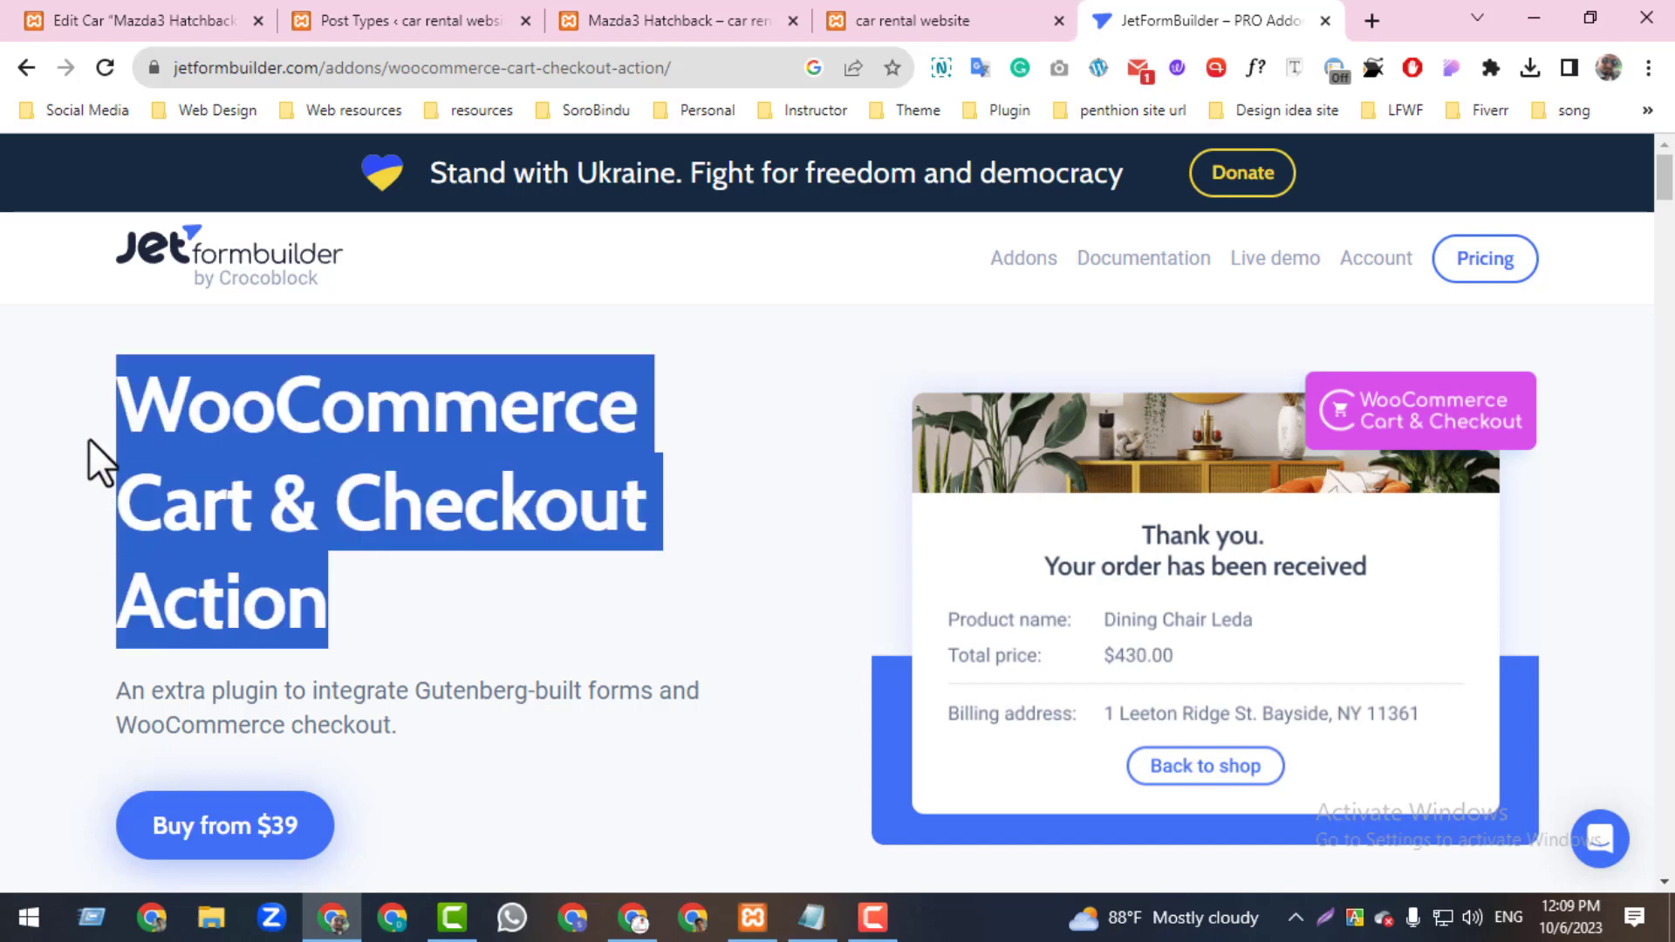
pyautogui.click(1325, 20)
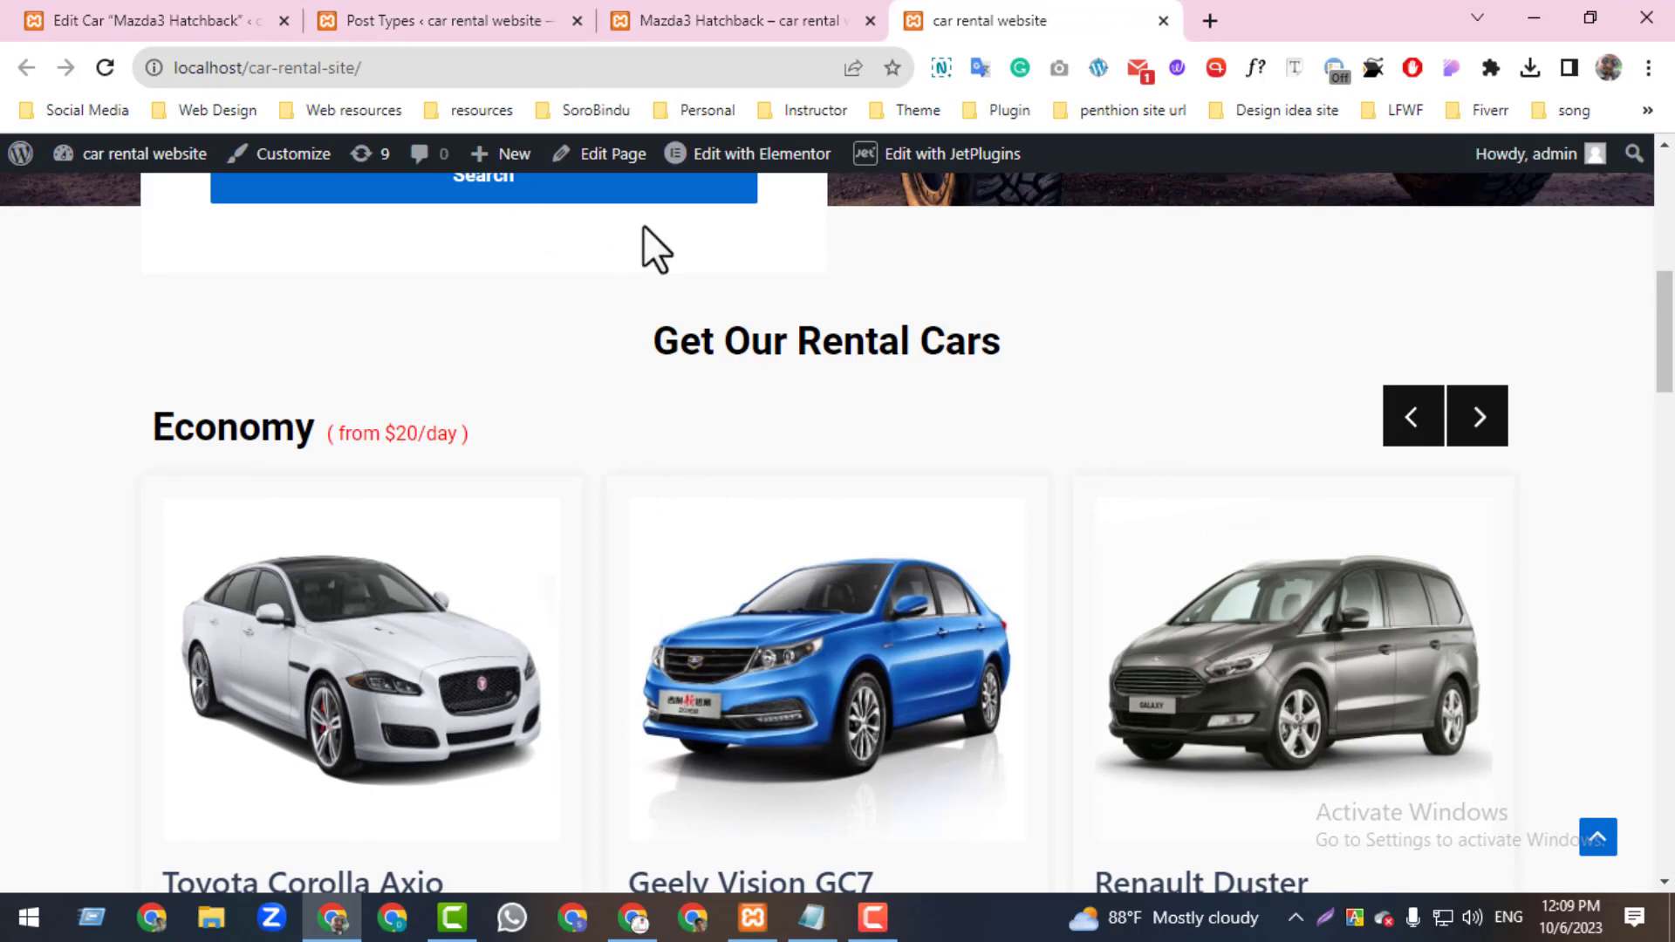
# - Open JetFormBuilder's forms list in a new tab, move it after the other tabs, and open the Single Page Booking Form for editing
pyautogui.click(411, 21)
pyautogui.moveTo(103, 478)
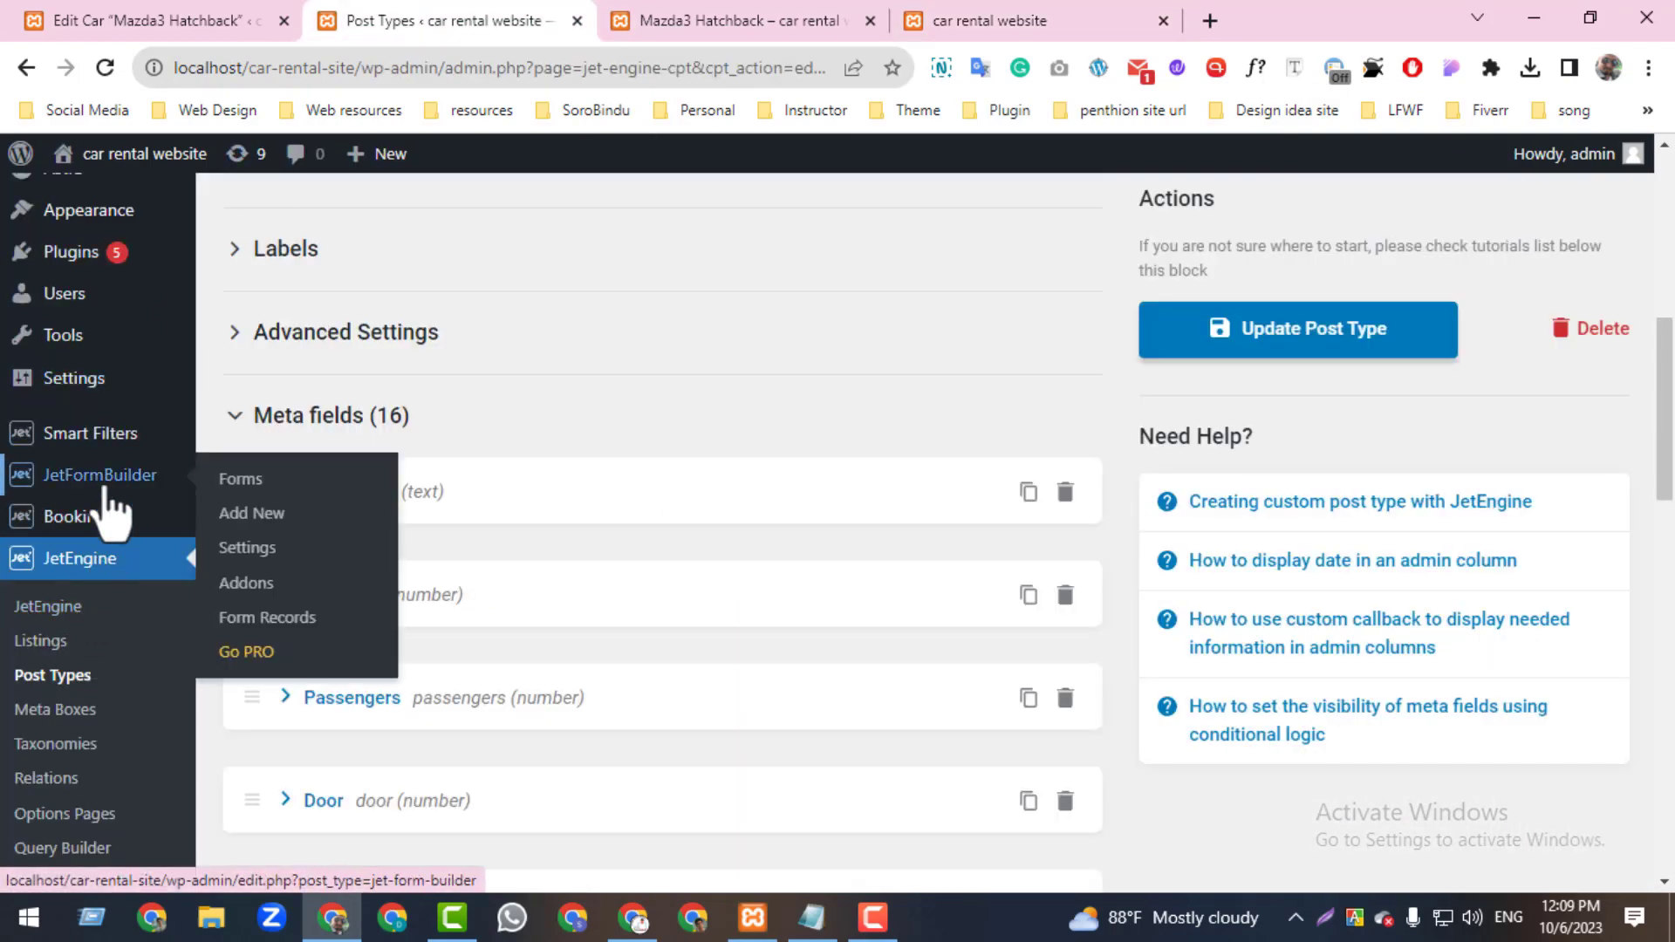
pyautogui.middleClick(259, 479)
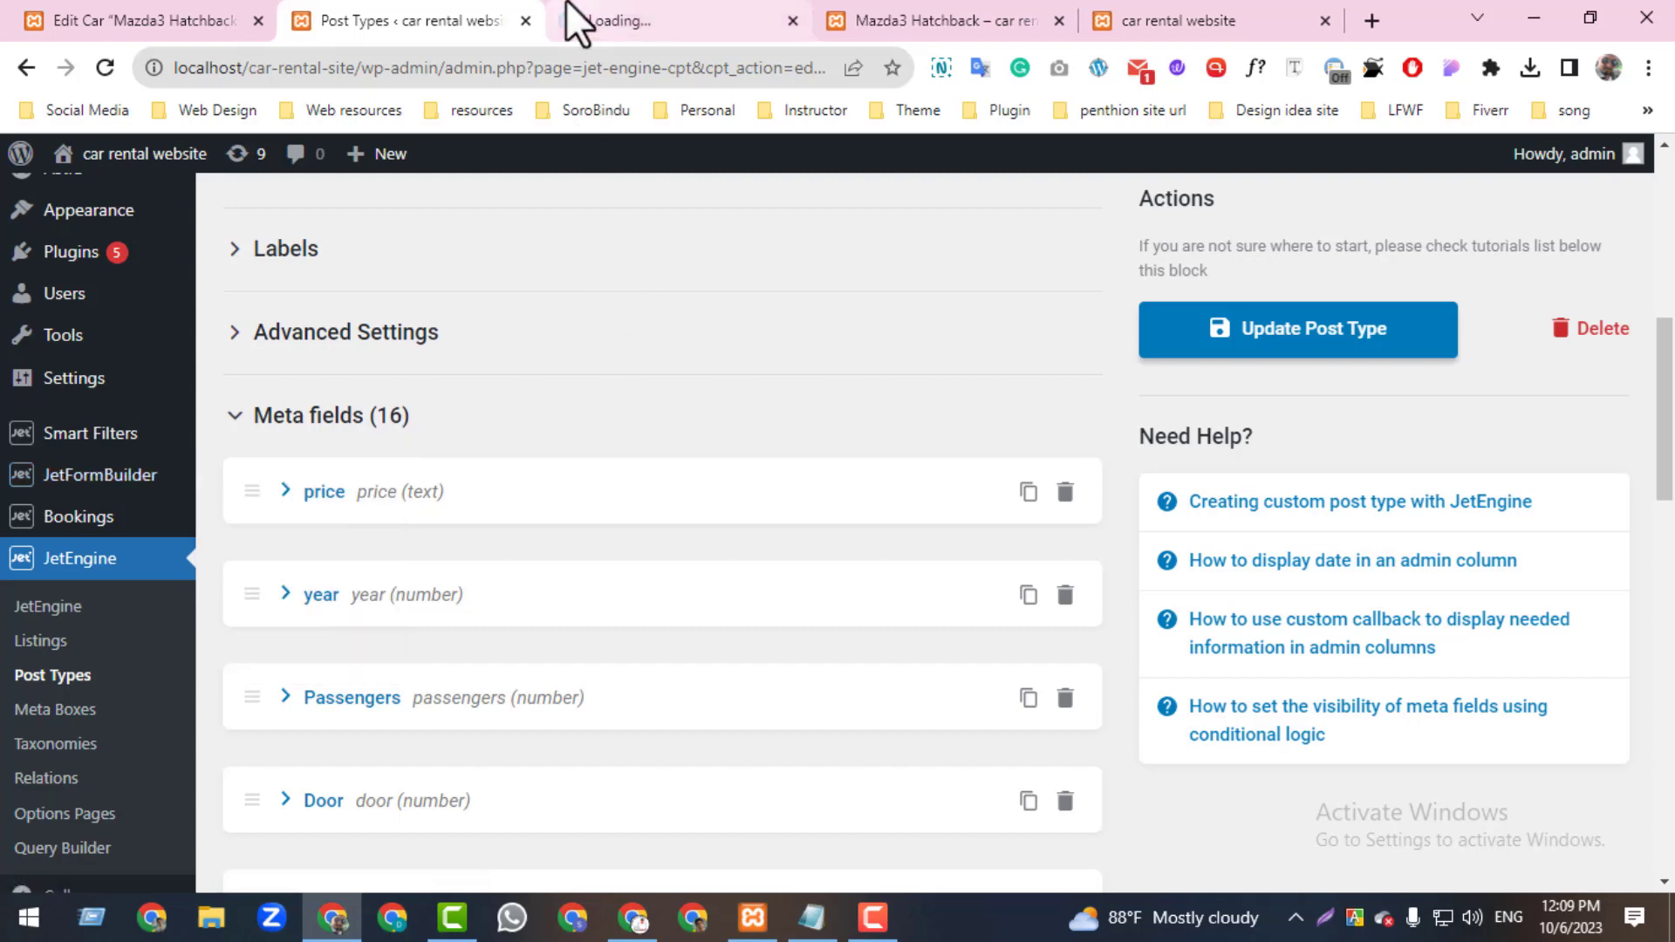
pyautogui.click(646, 26)
pyautogui.moveTo(794, 8); pyautogui.dragTo(1039, 15)
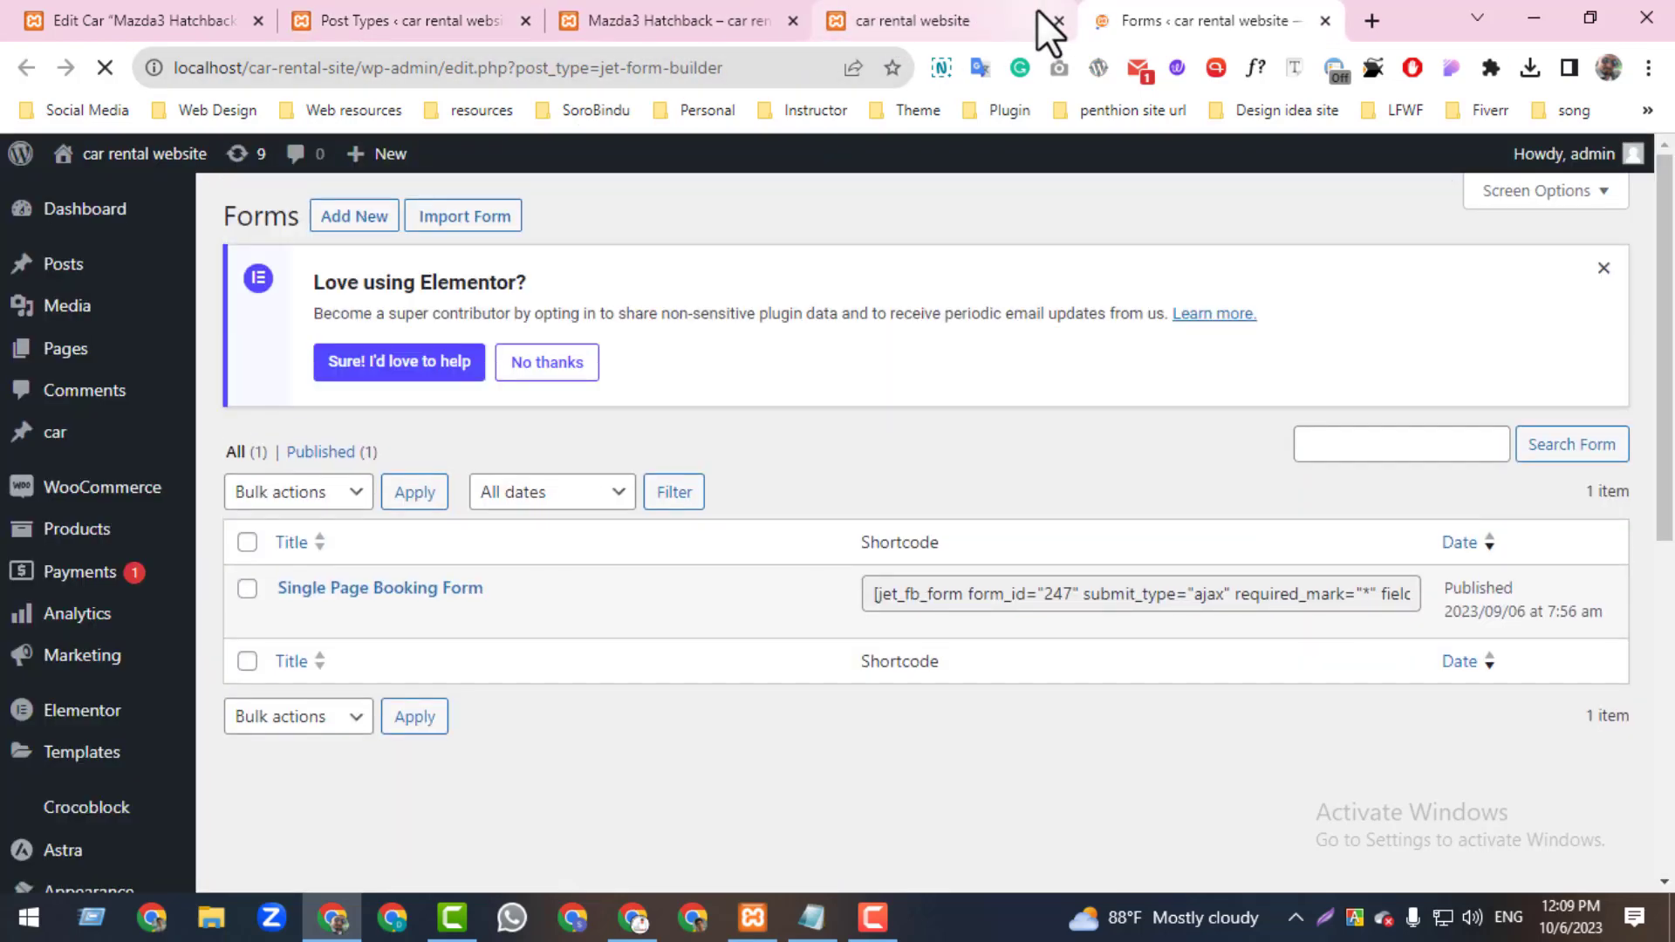
pyautogui.click(291, 618)
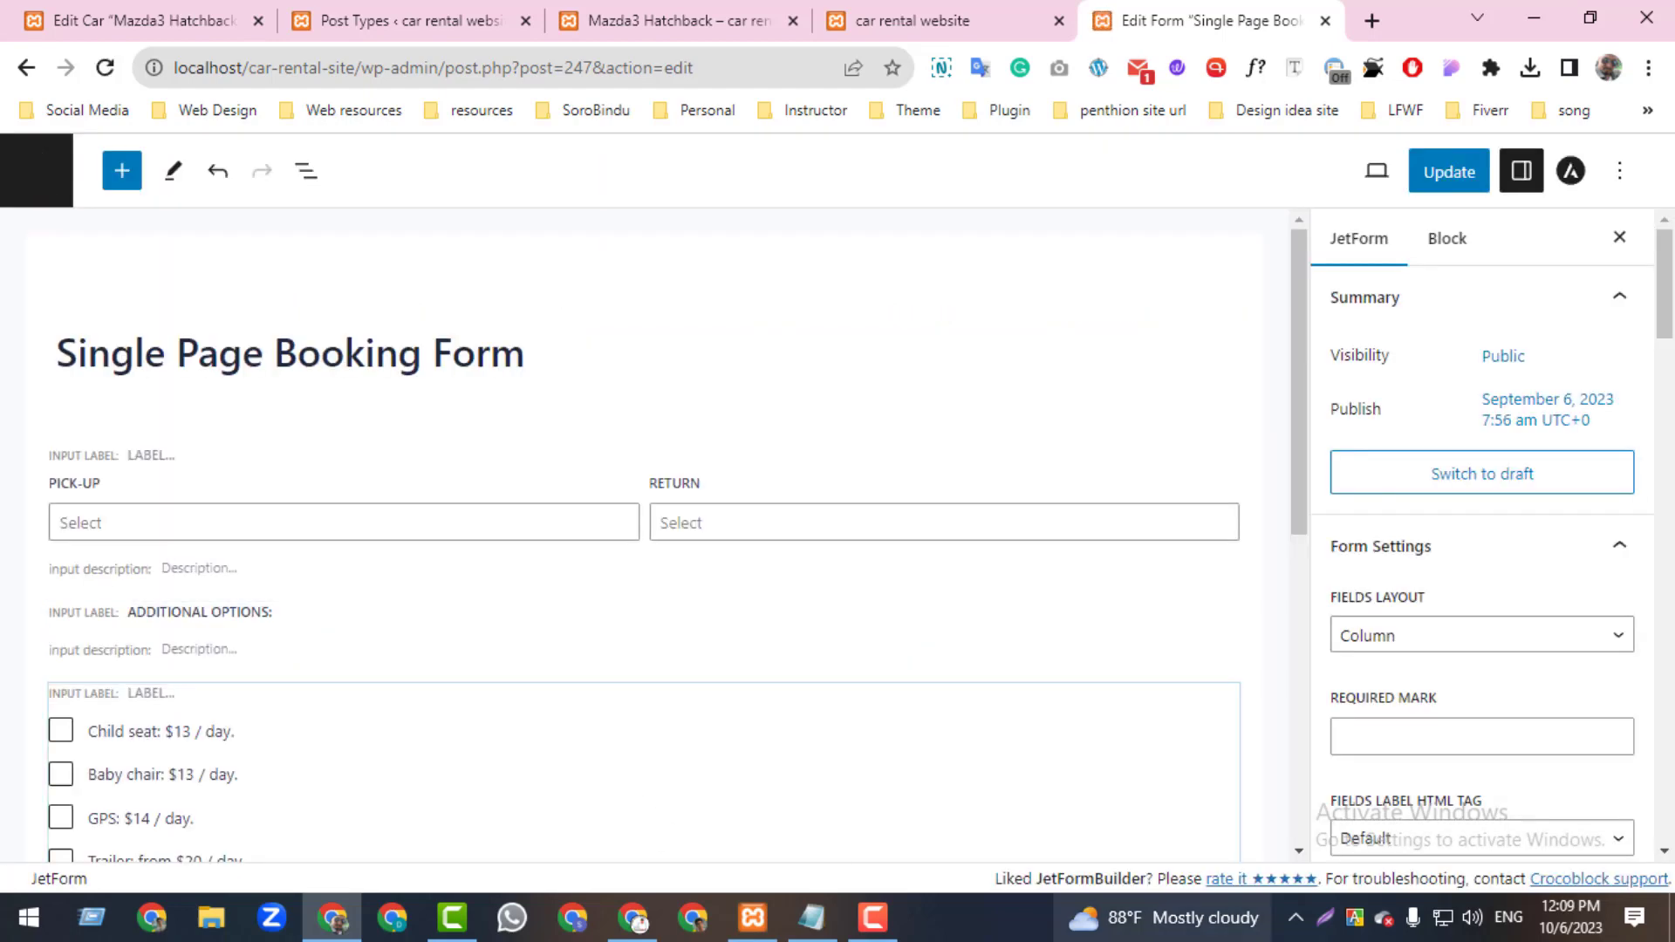
# - Replace the form's Send Email post-submit action with an Apartment Booking action
pyautogui.moveTo(1663, 337); pyautogui.dragTo(1664, 572)
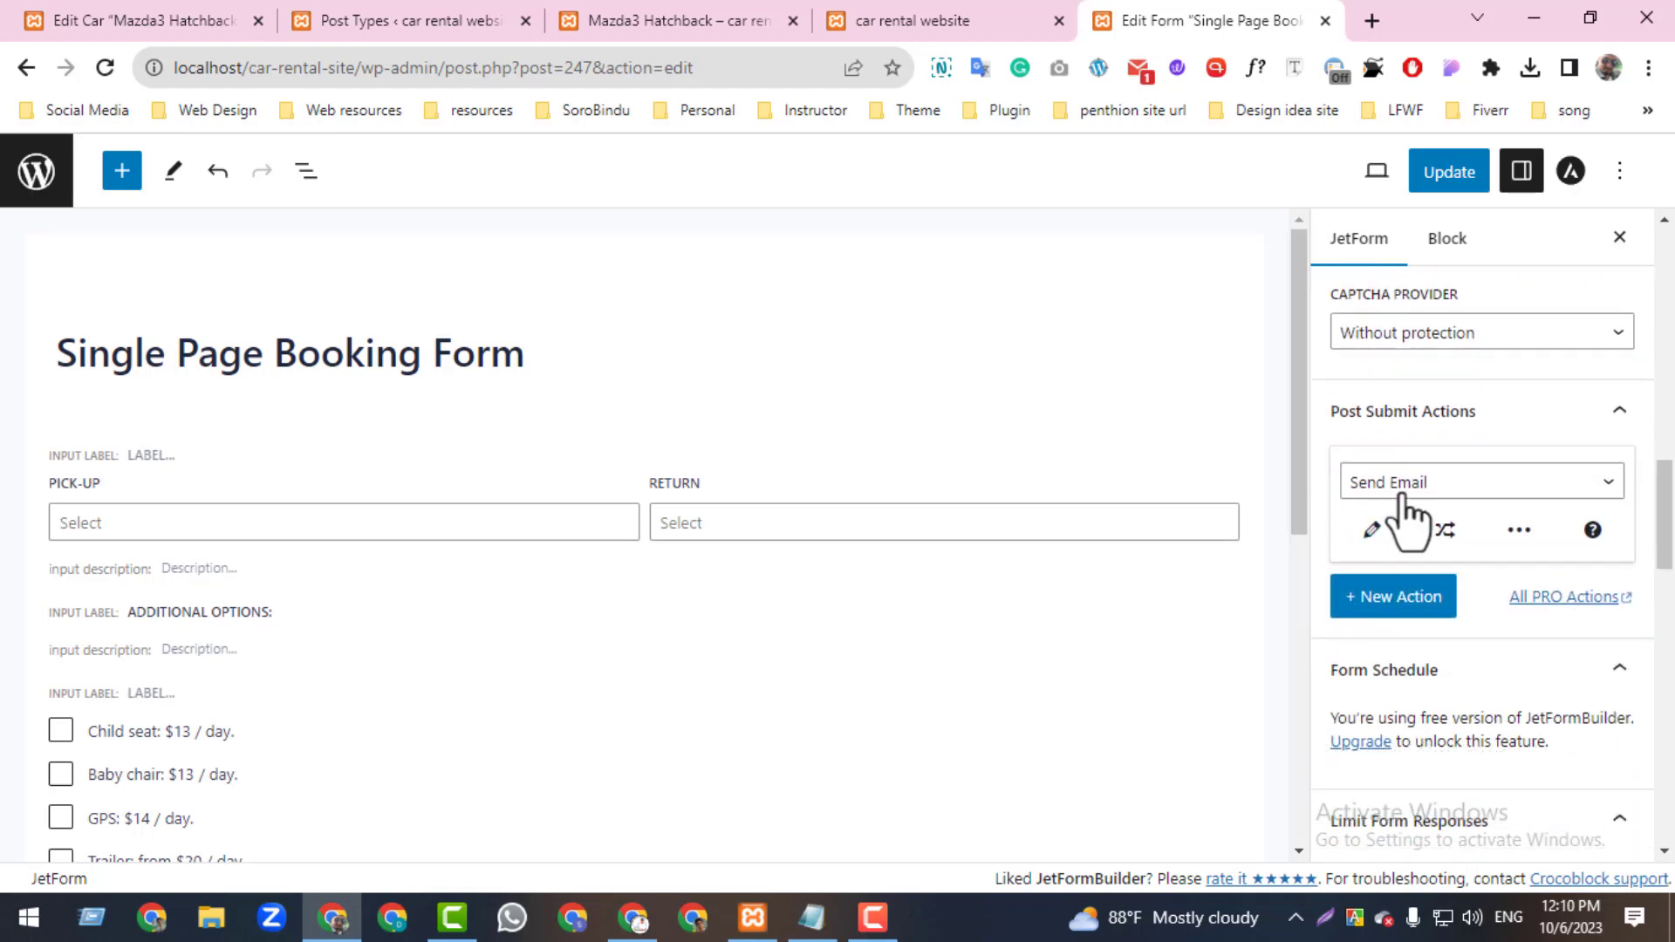
pyautogui.click(1519, 532)
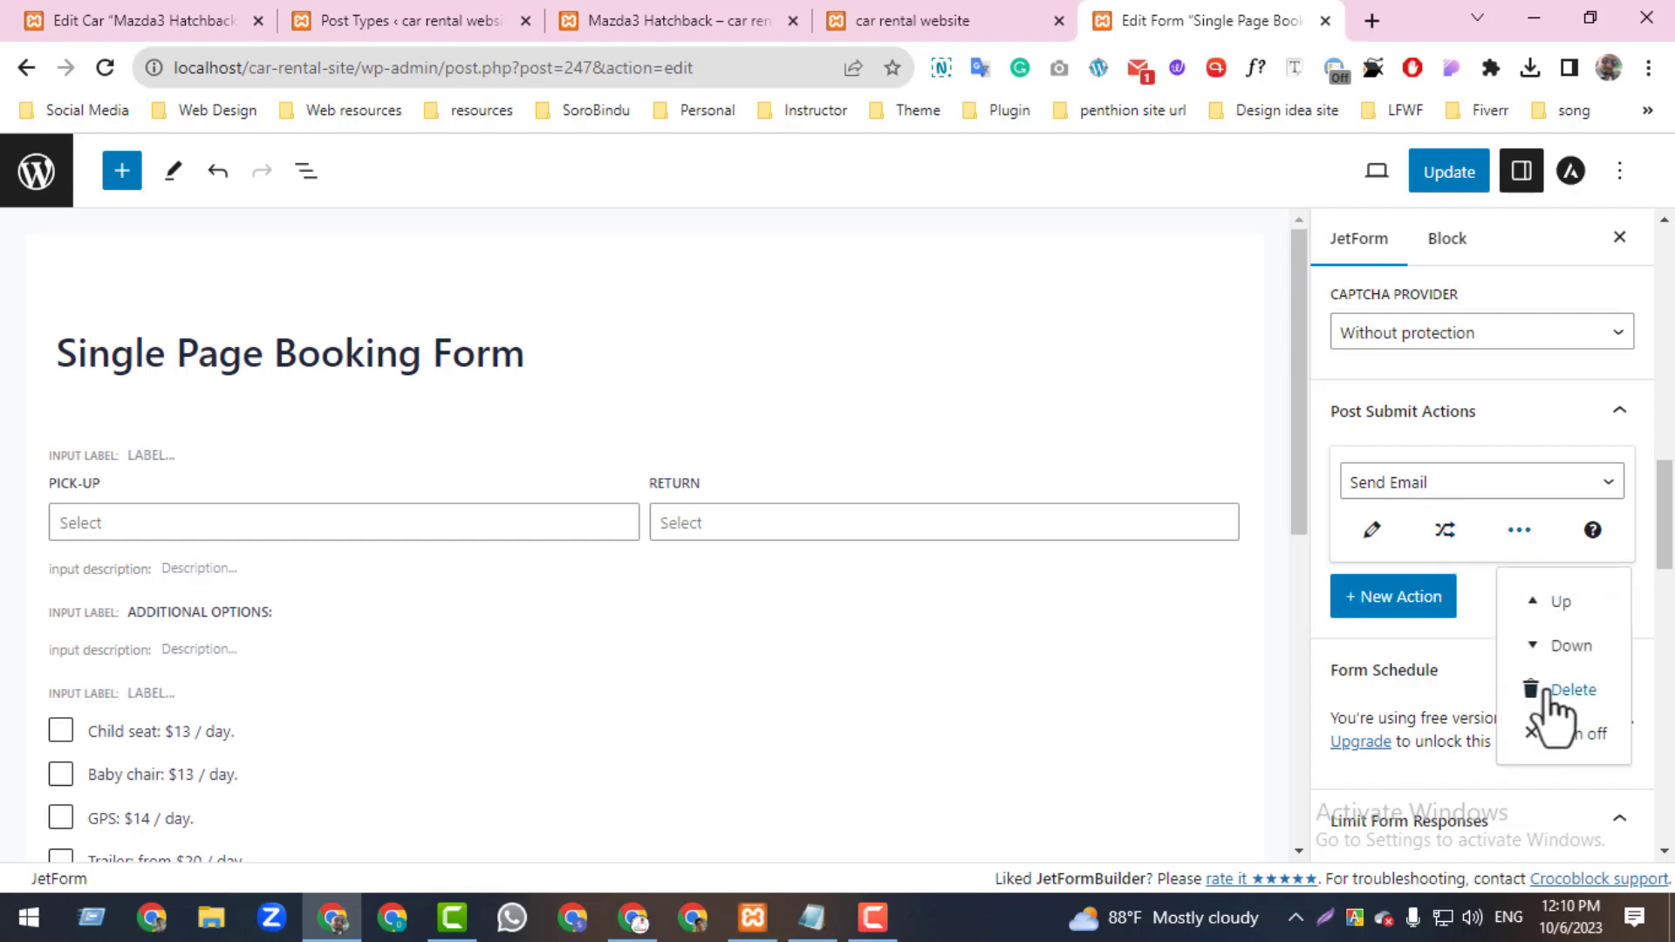
pyautogui.click(1566, 690)
pyautogui.click(1395, 475)
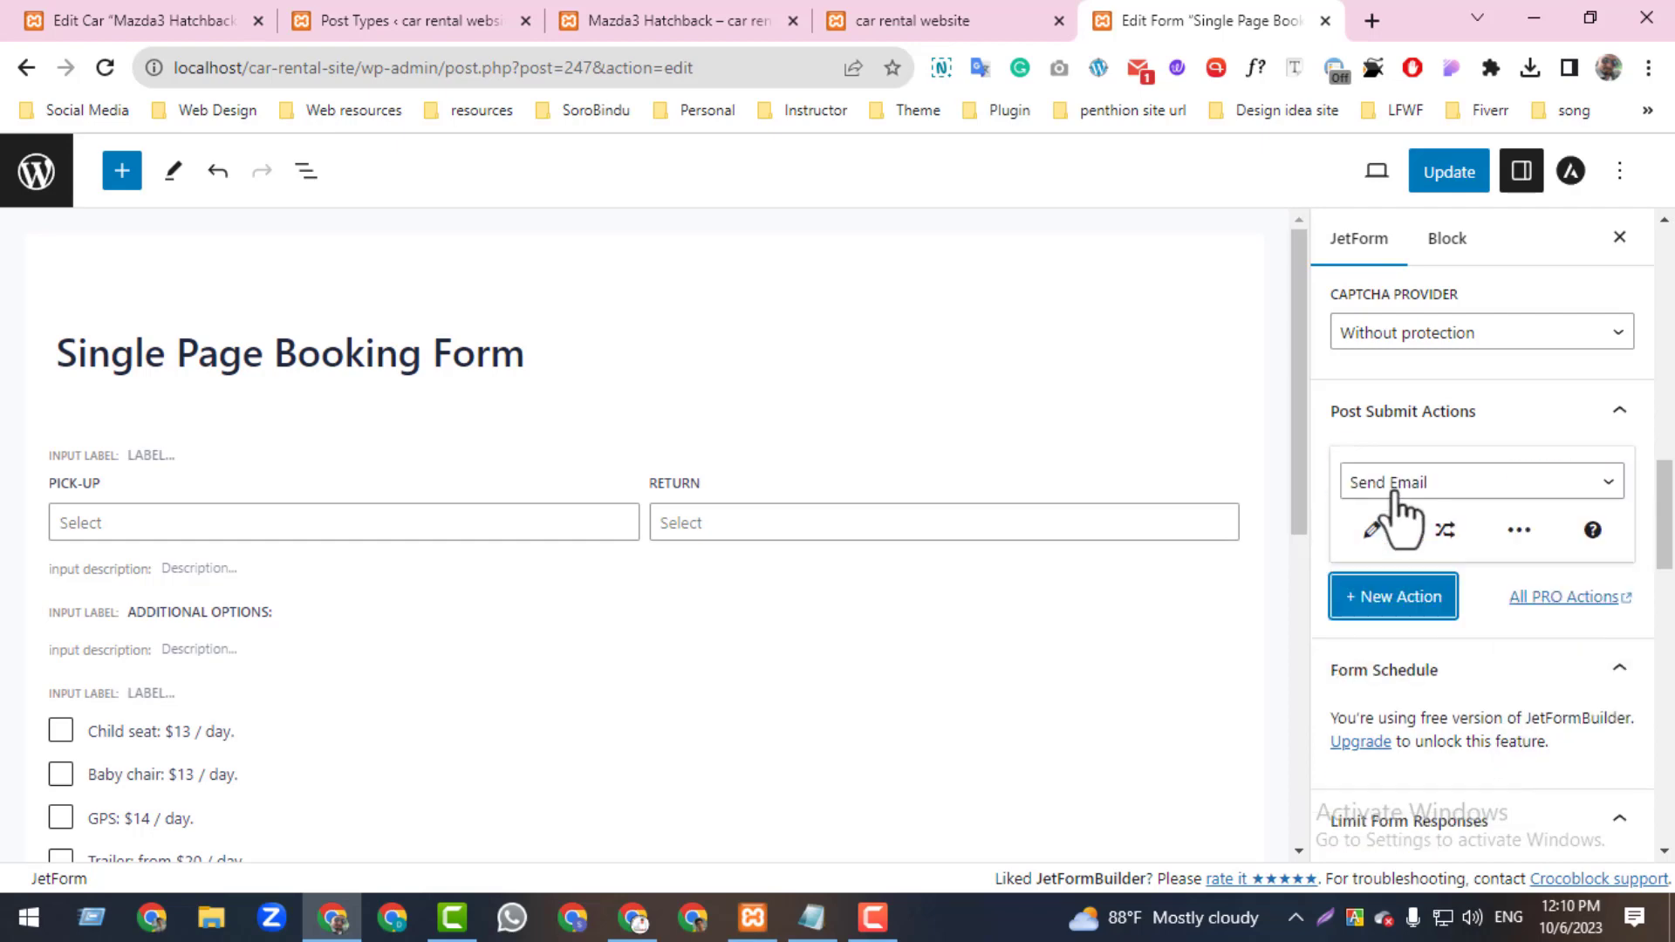
pyautogui.click(1405, 482)
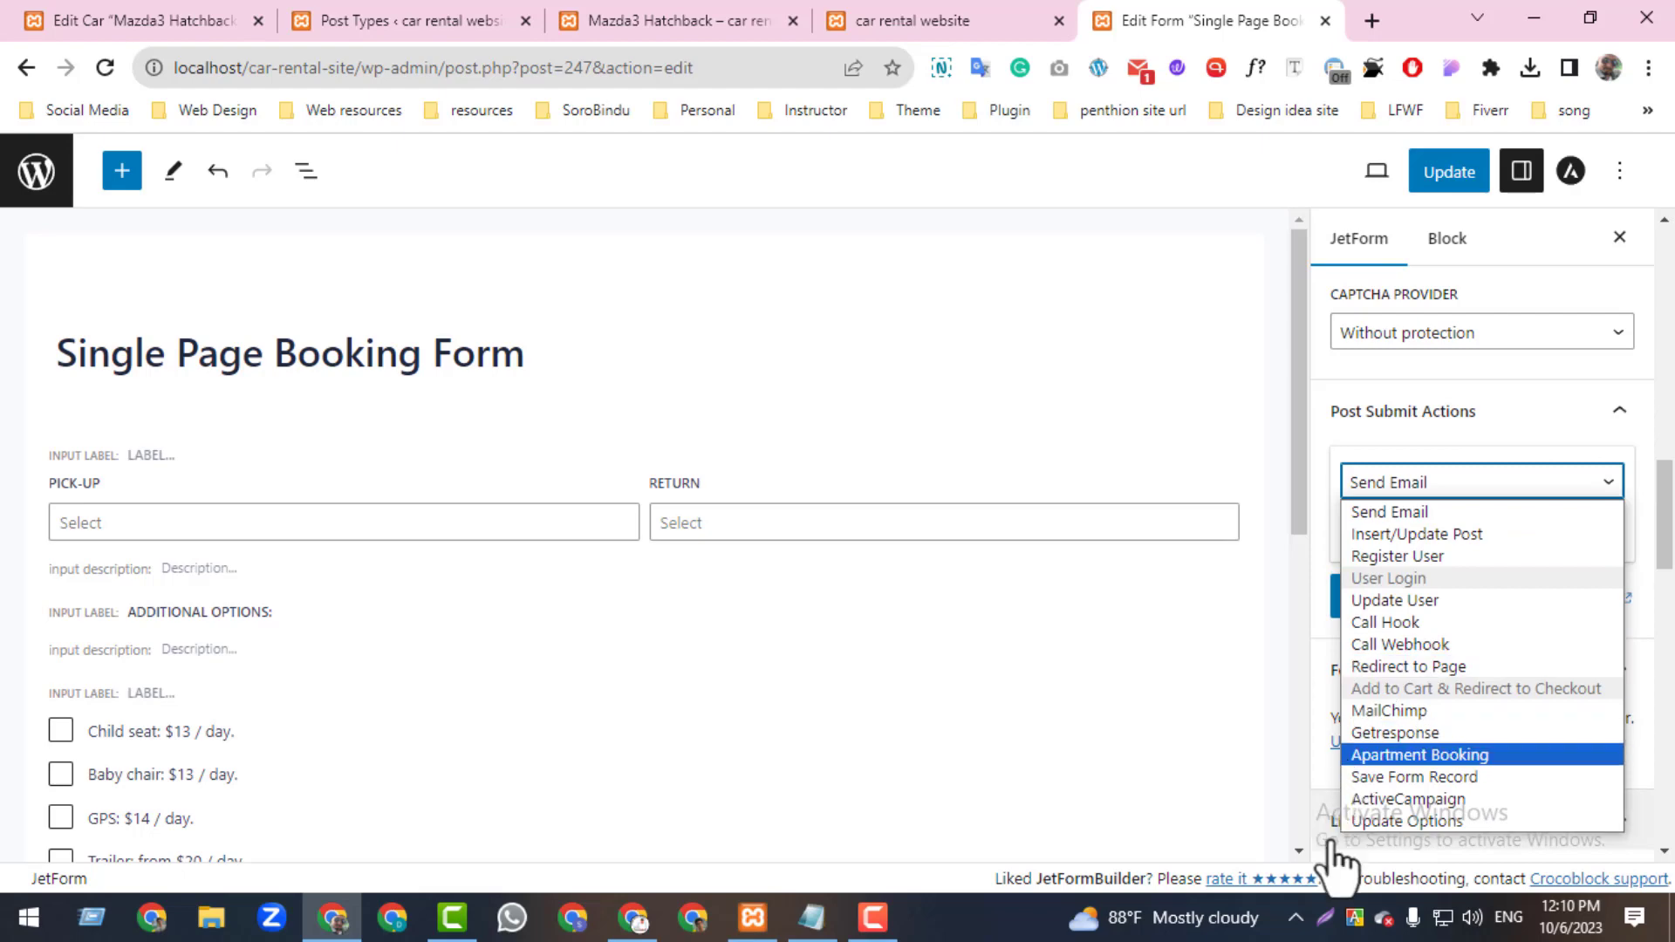
pyautogui.click(1377, 757)
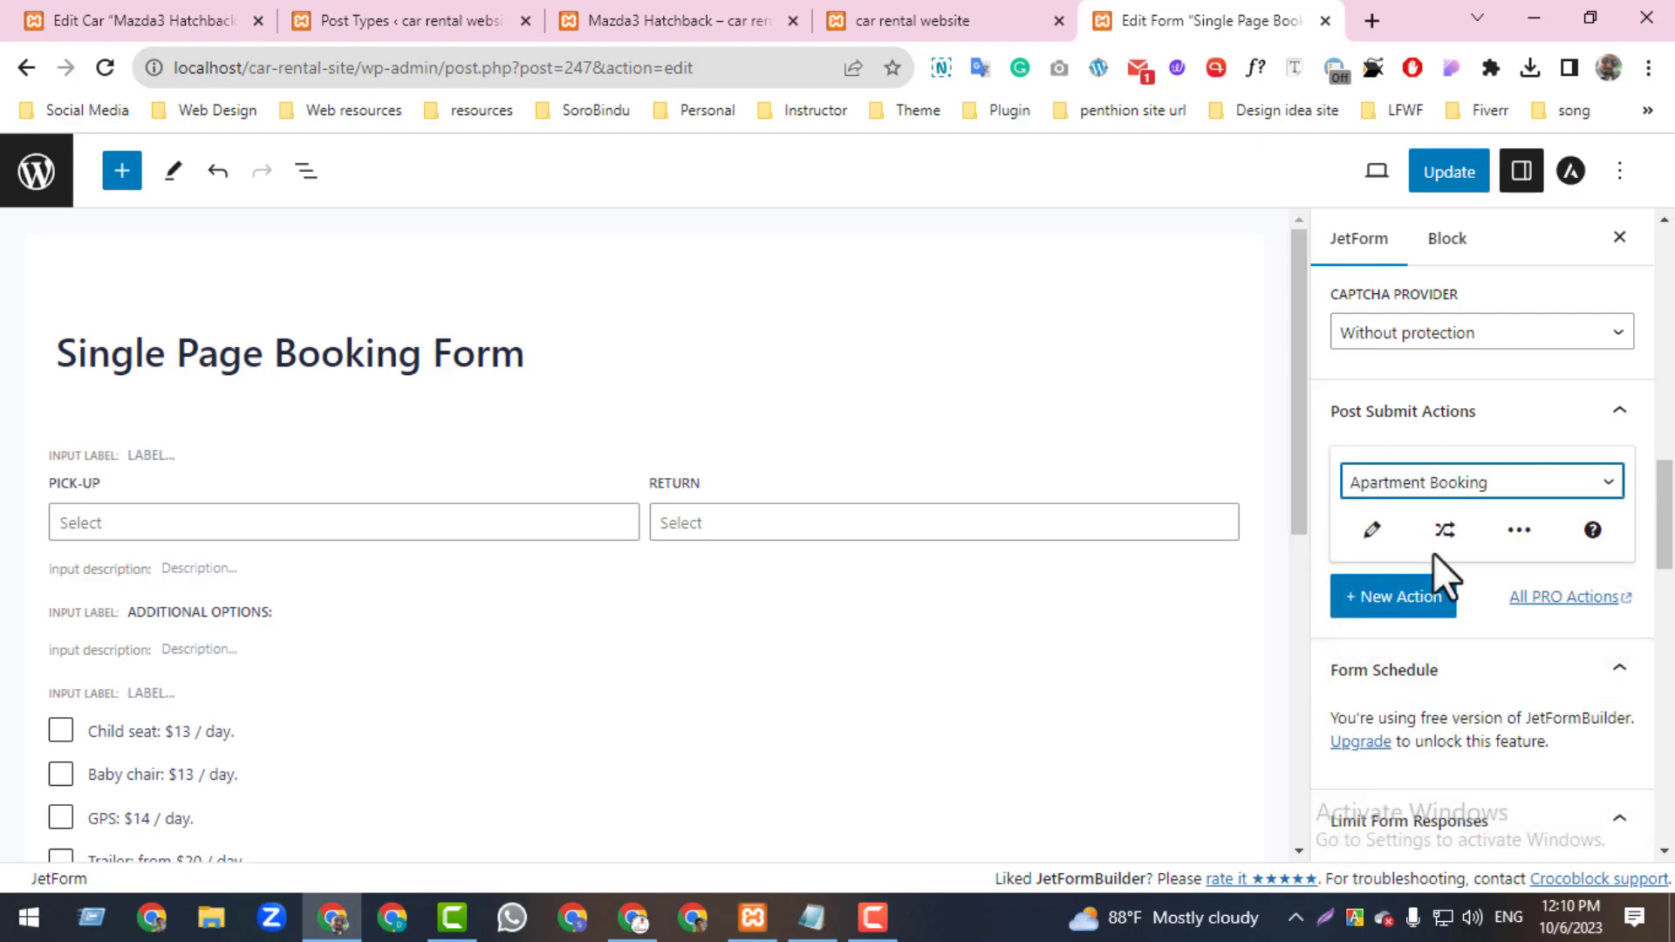
# - In the Apartment Booking action, set the apartment ID field to Total: and the check-in/check-out date field to _dates
pyautogui.click(1372, 528)
pyautogui.click(623, 384)
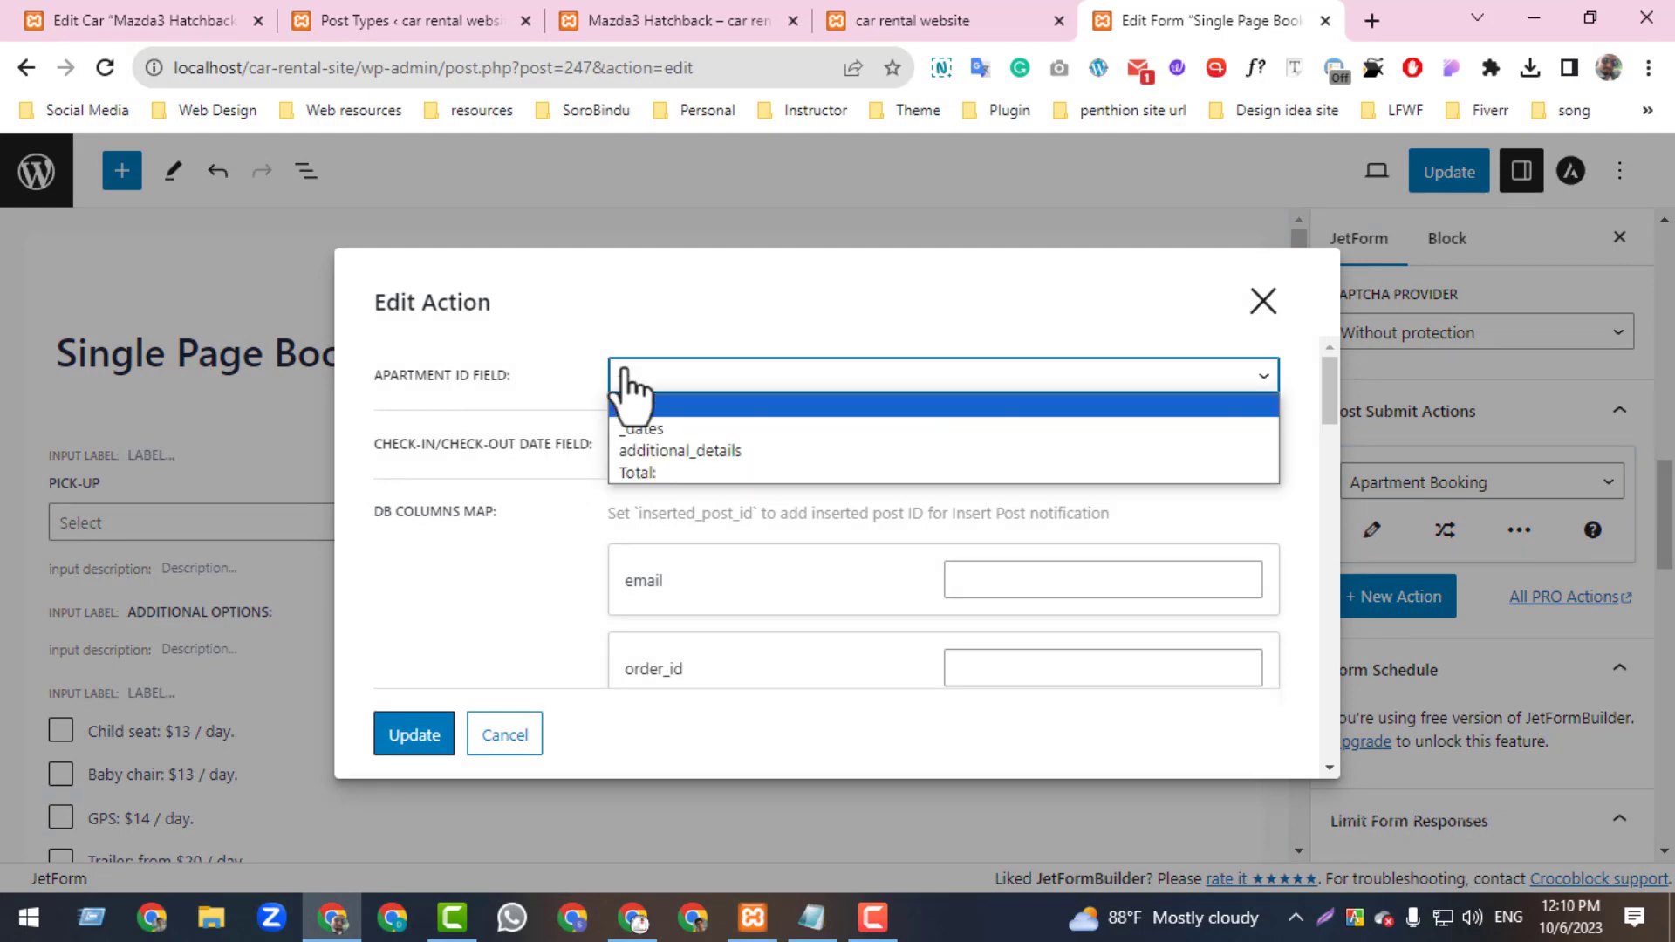
pyautogui.click(625, 473)
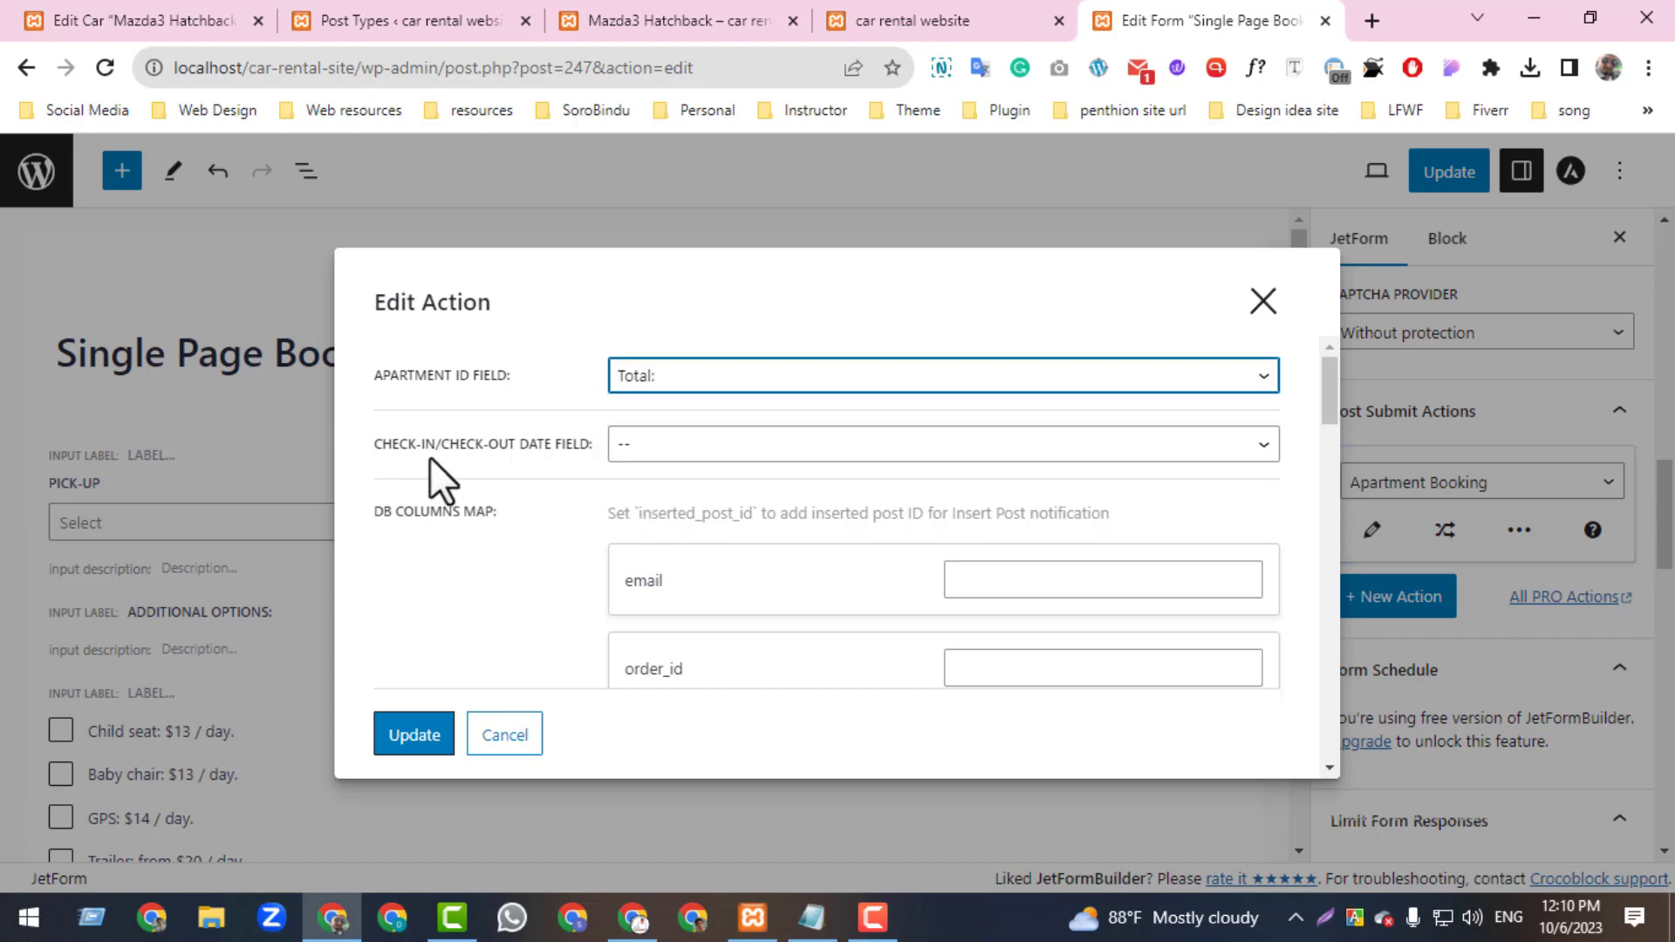
pyautogui.click(639, 452)
pyautogui.click(621, 494)
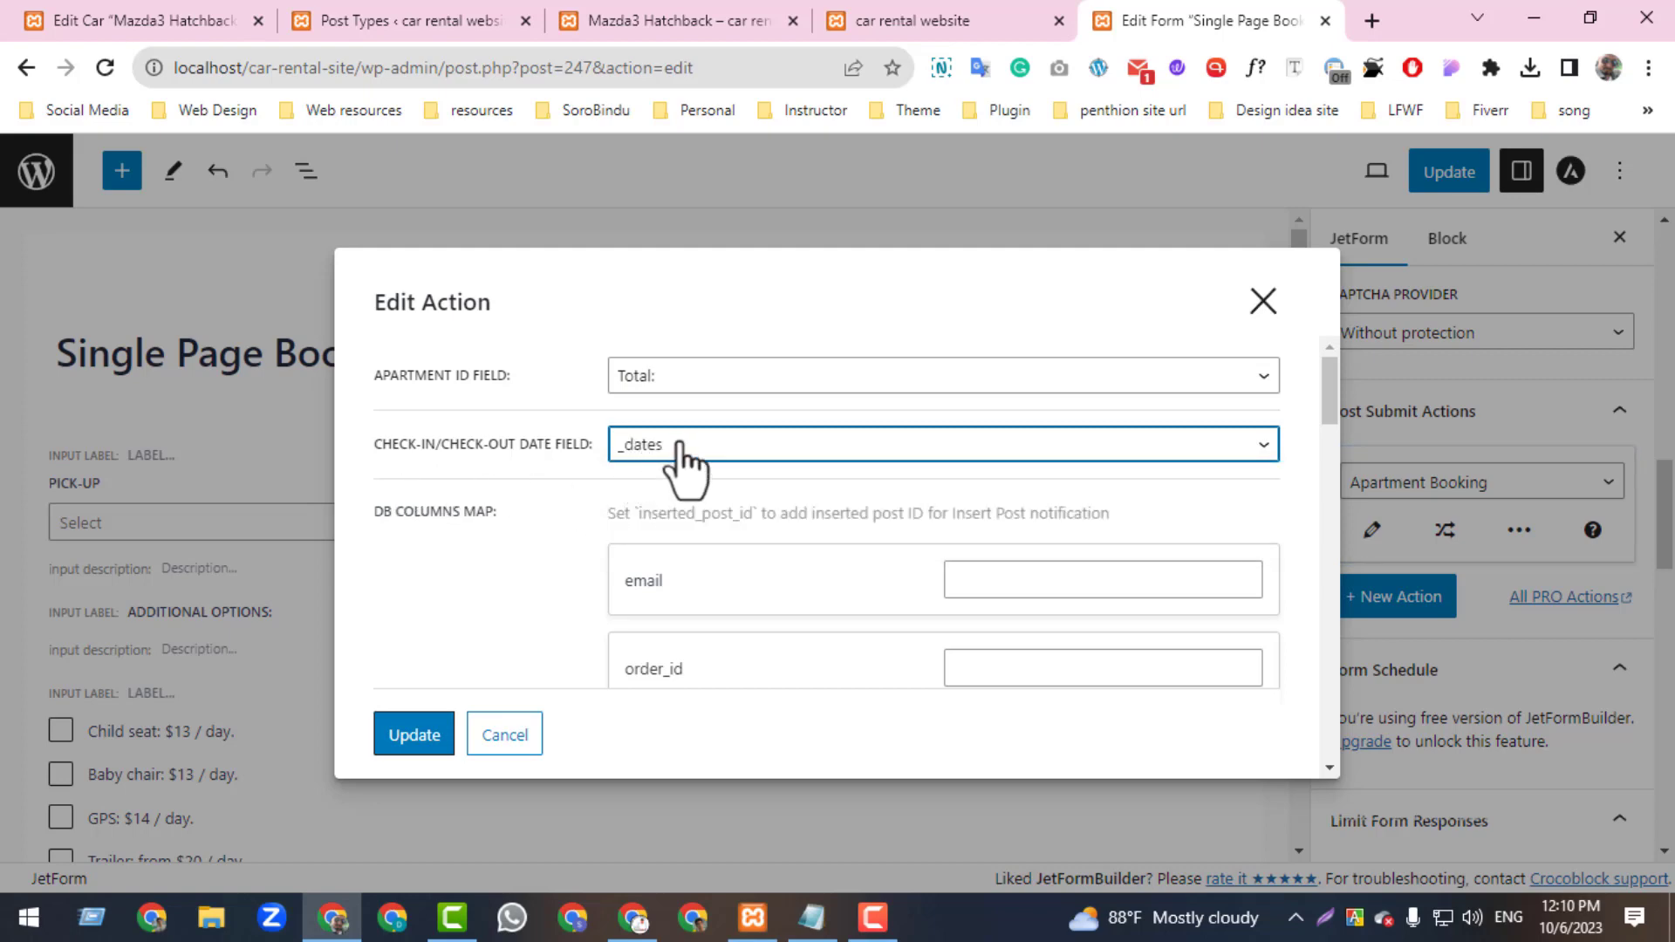
# - Map the email database column to "eamil" and the order_id column to "order_id"
pyautogui.click(990, 591)
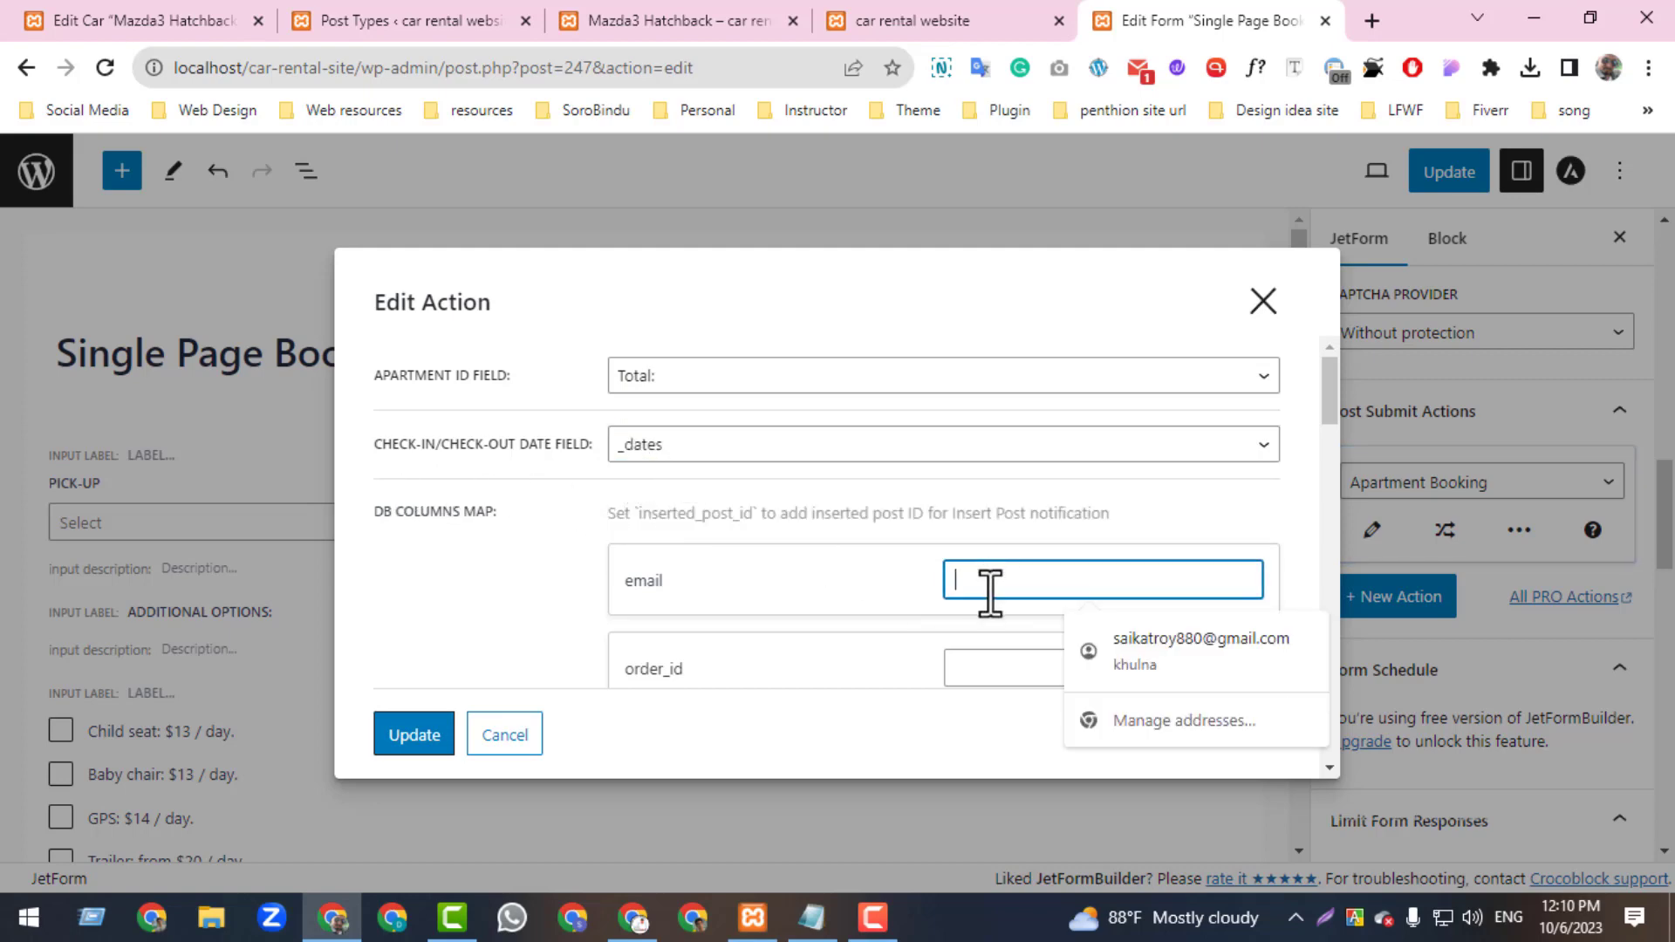
pyautogui.write('eamil')
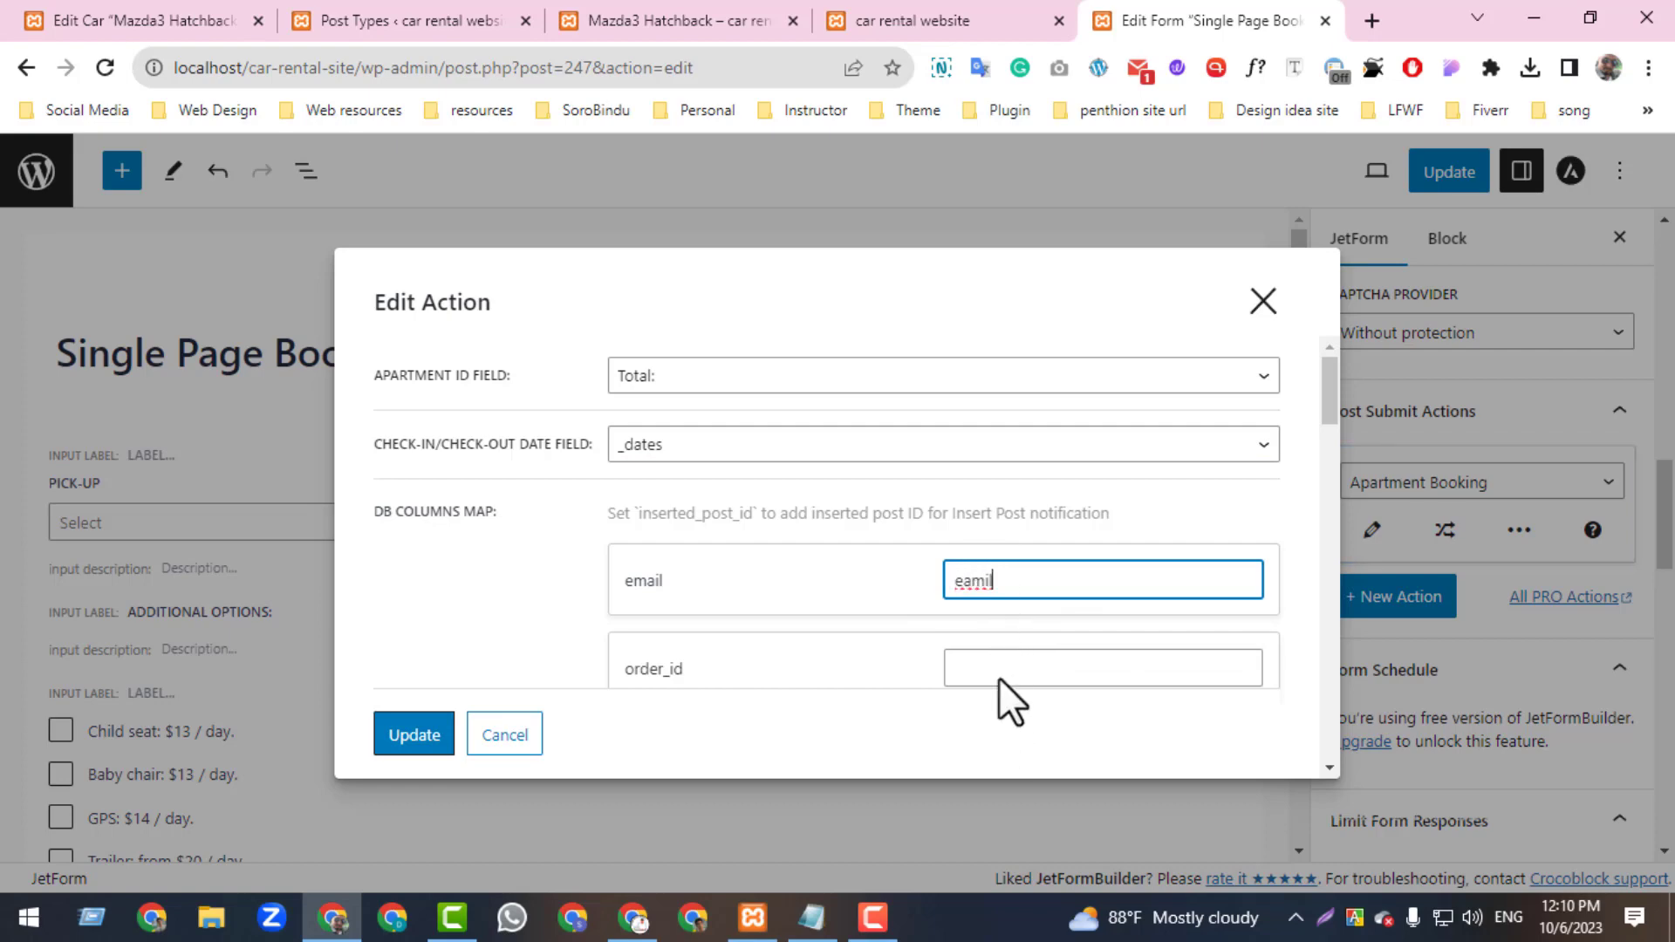
pyautogui.click(1001, 673)
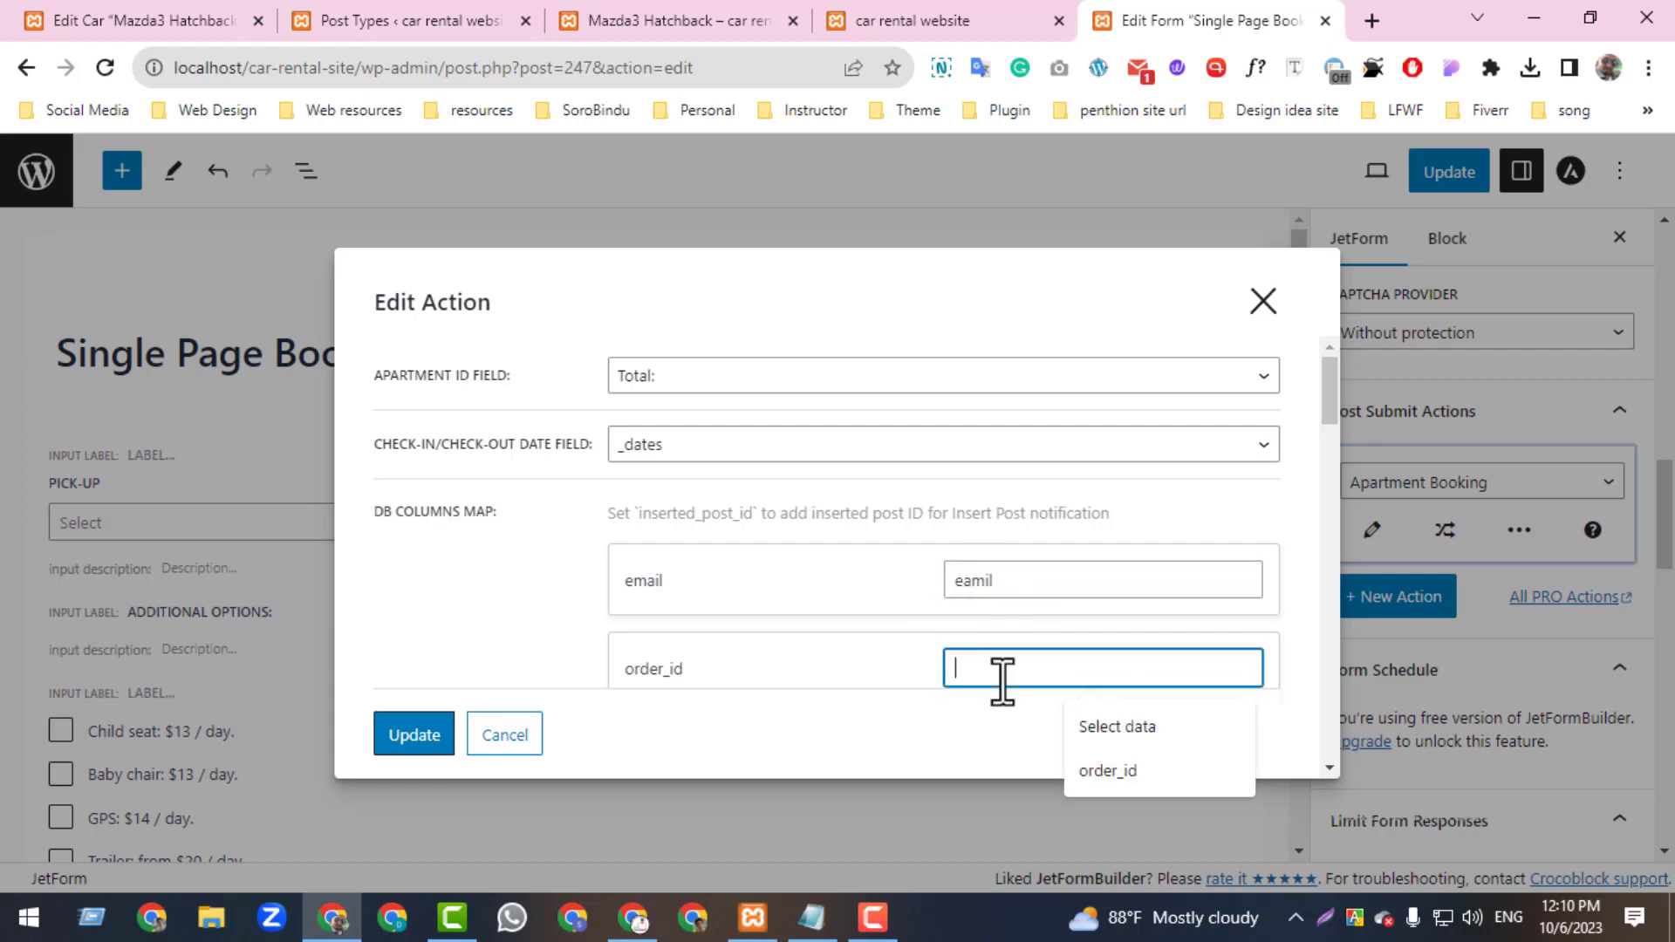
pyautogui.click(1115, 777)
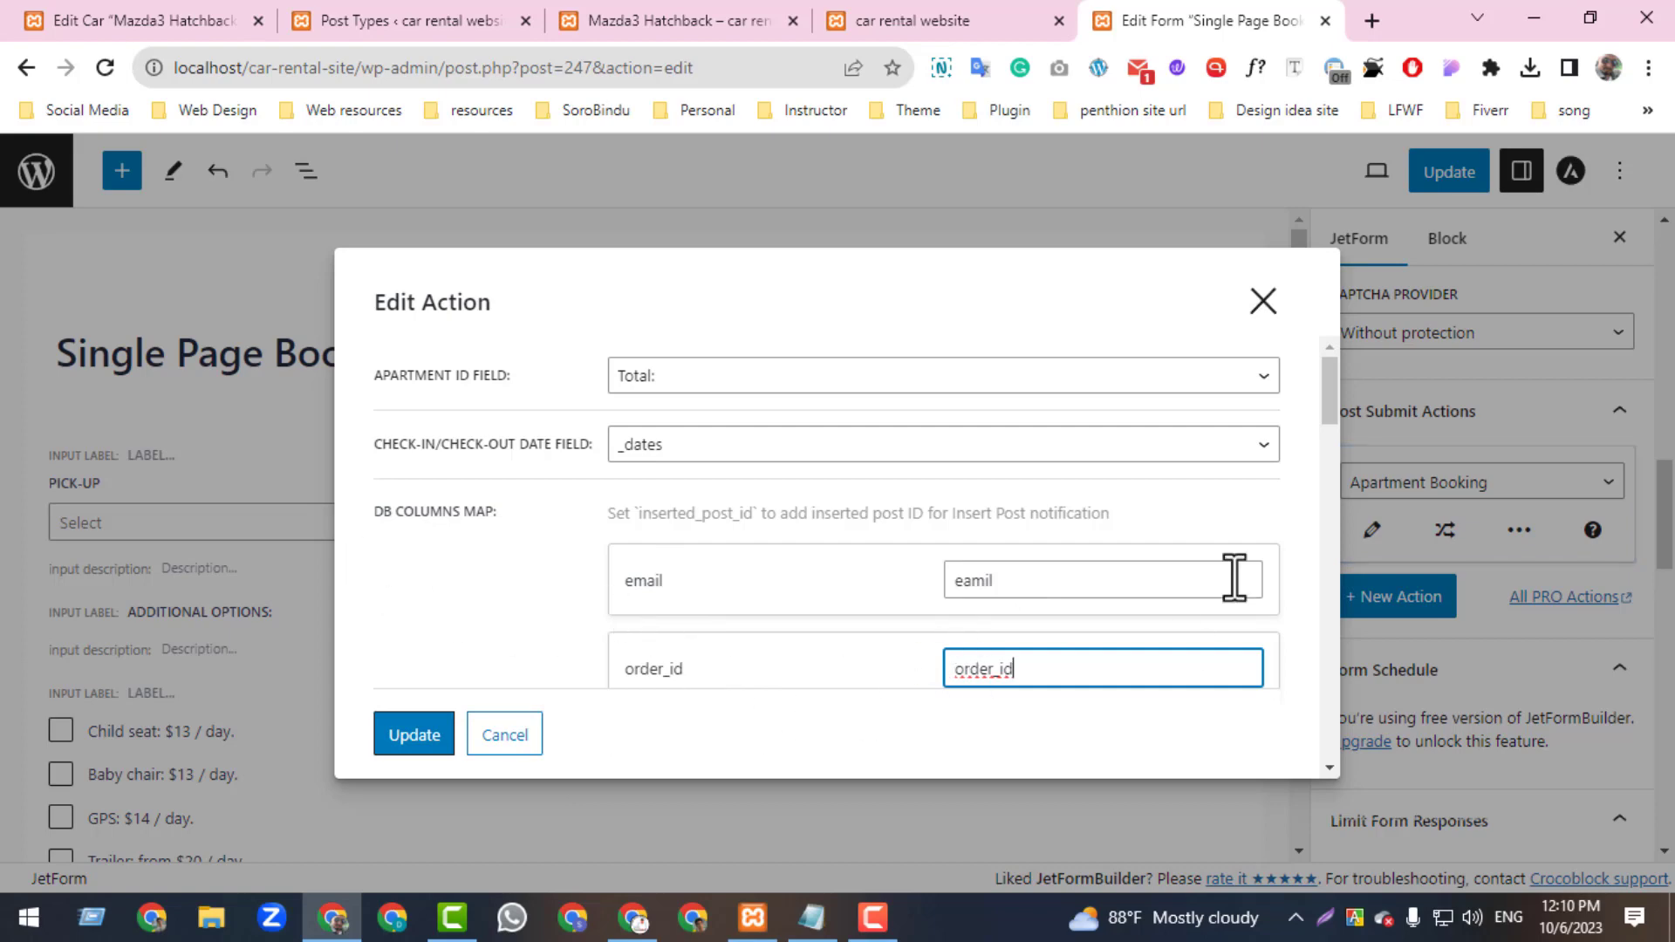
# - Set the Apartment Booking action's WooCommerce price field to Total:
pyautogui.moveTo(1337, 410); pyautogui.dragTo(1331, 462)
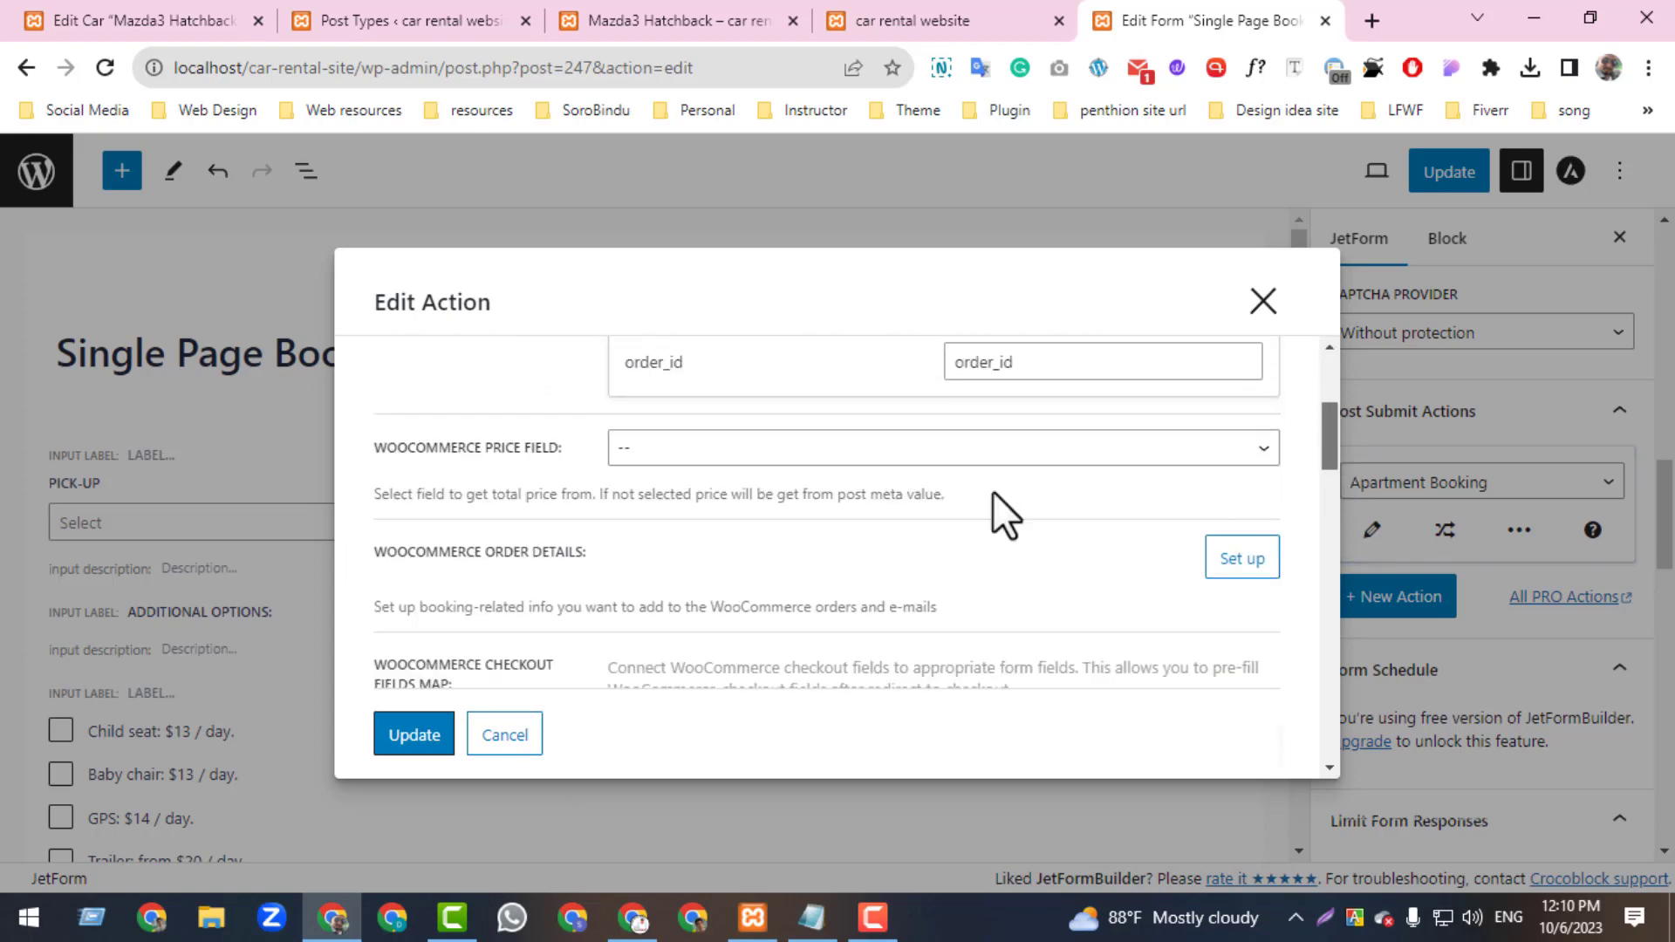
pyautogui.click(646, 450)
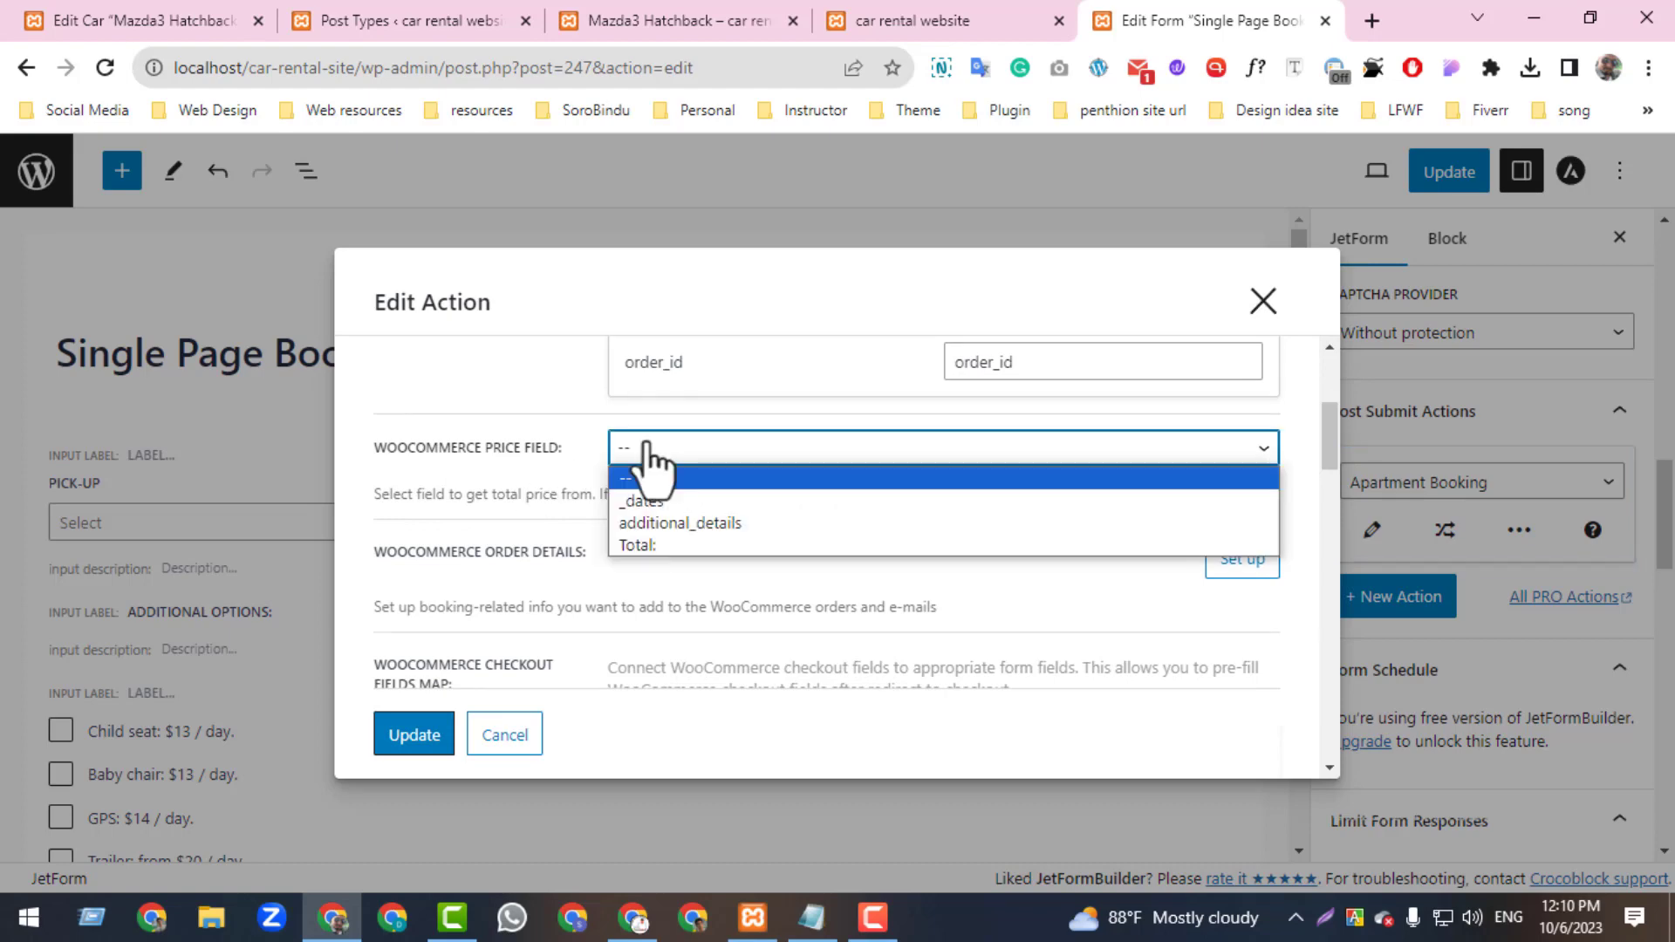
pyautogui.click(646, 543)
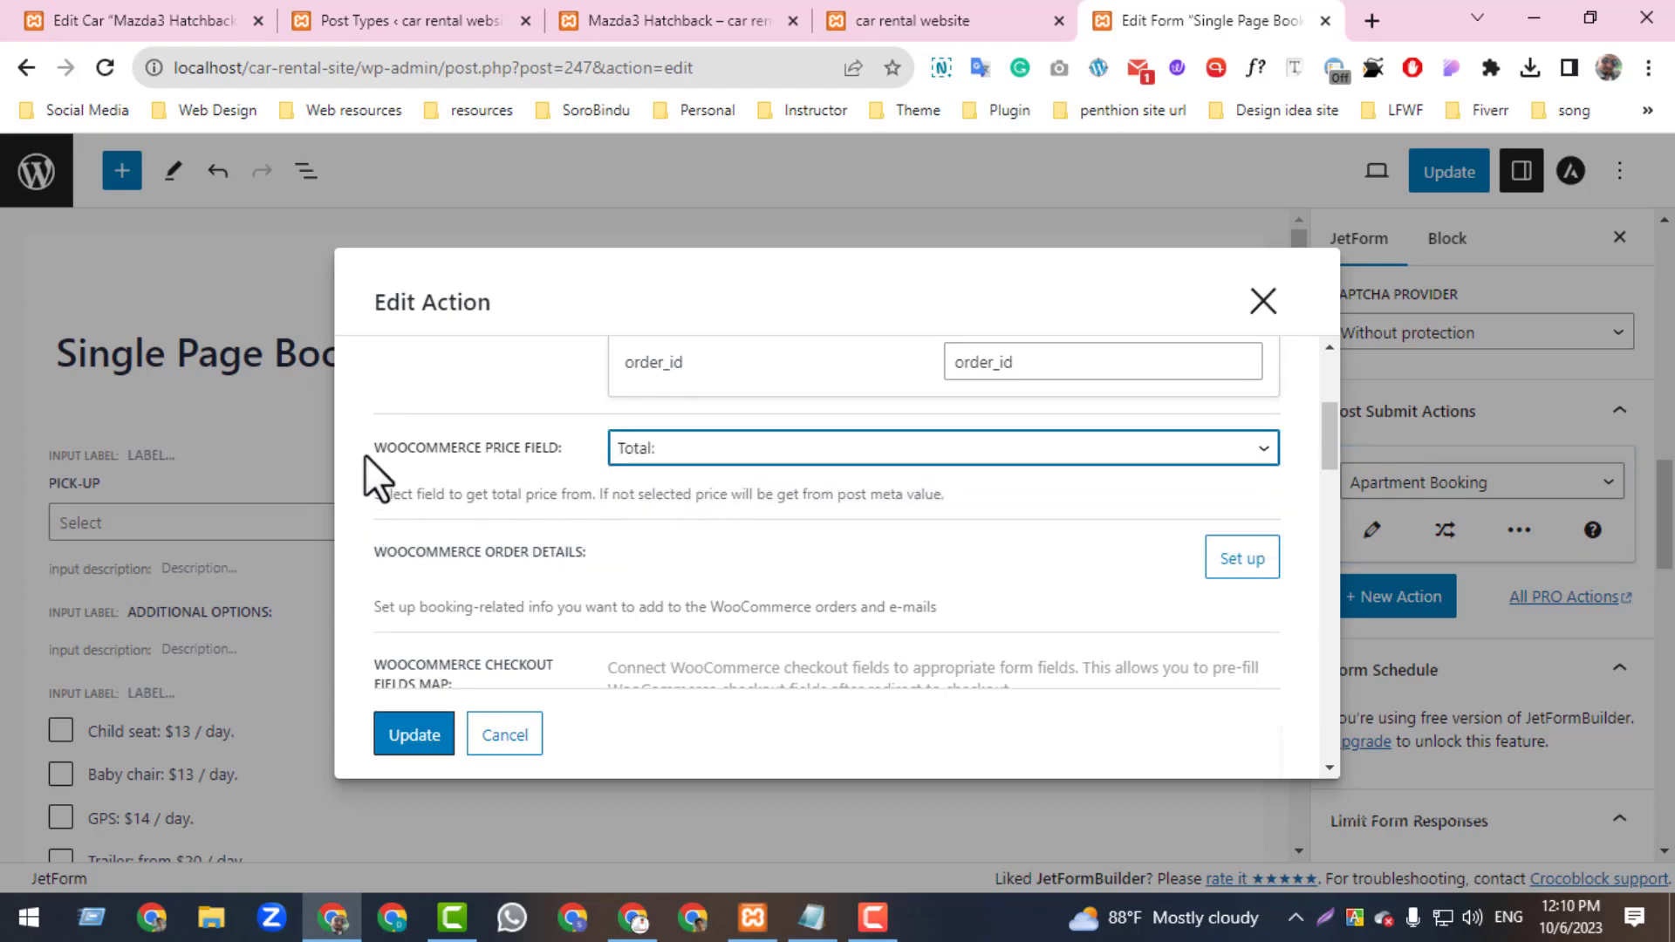
pyautogui.moveTo(371, 445); pyautogui.dragTo(561, 448)
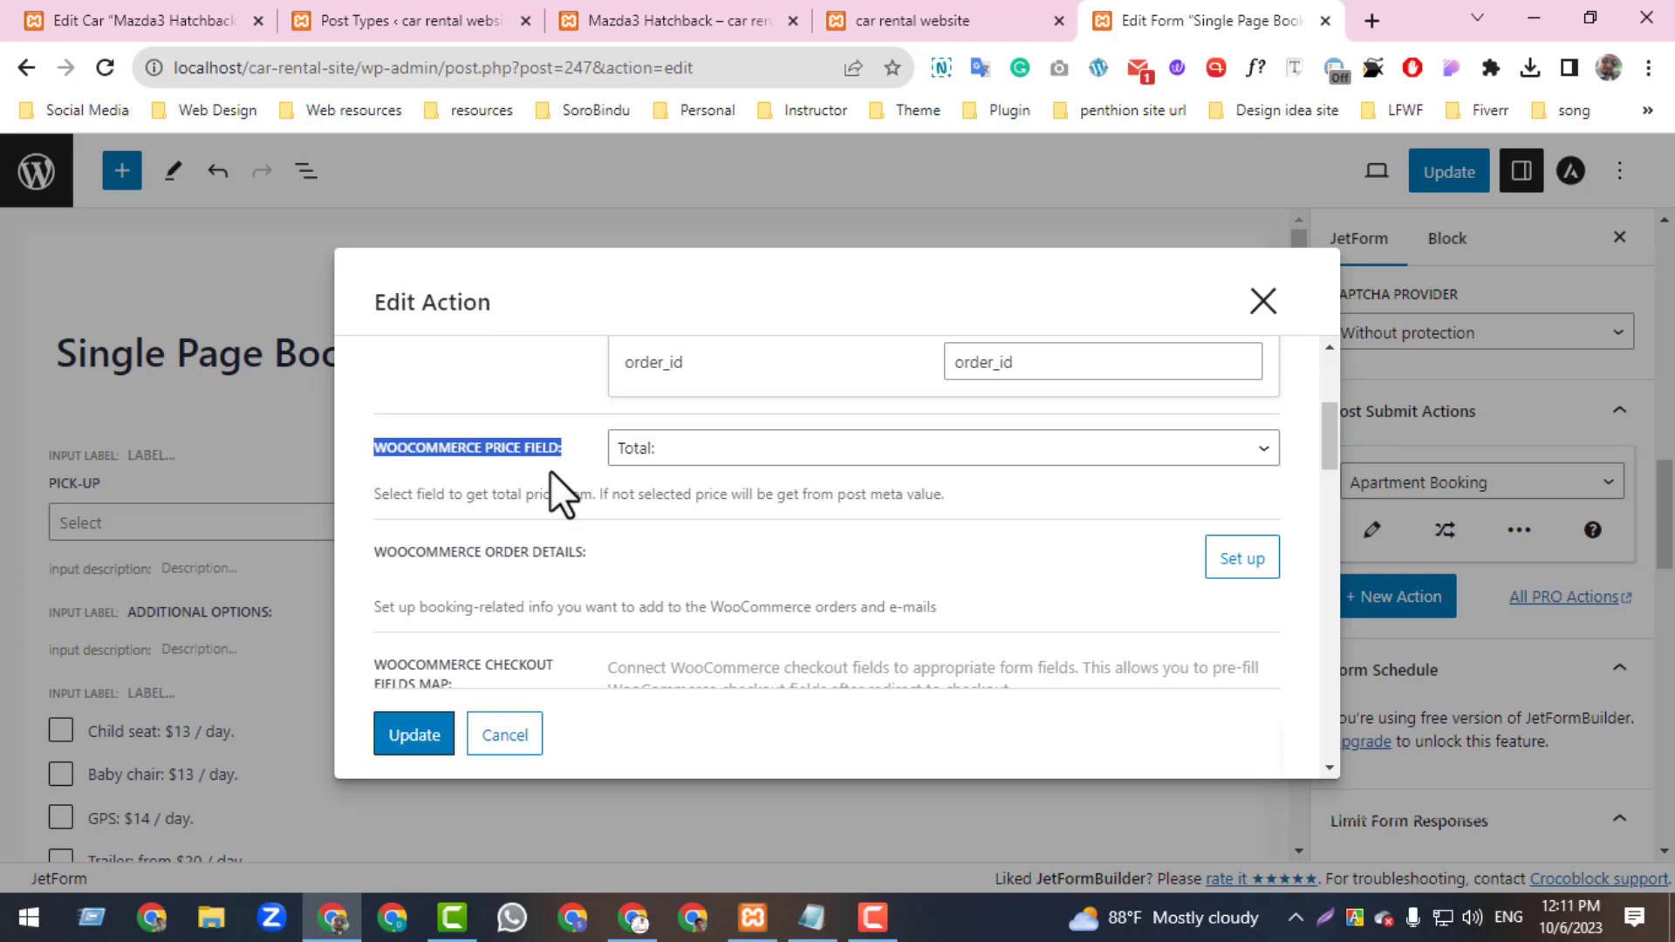
# - Open the Bookings plugin settings in a new tab and review the booking options and WooCommerce integration setting
pyautogui.click(341, 19)
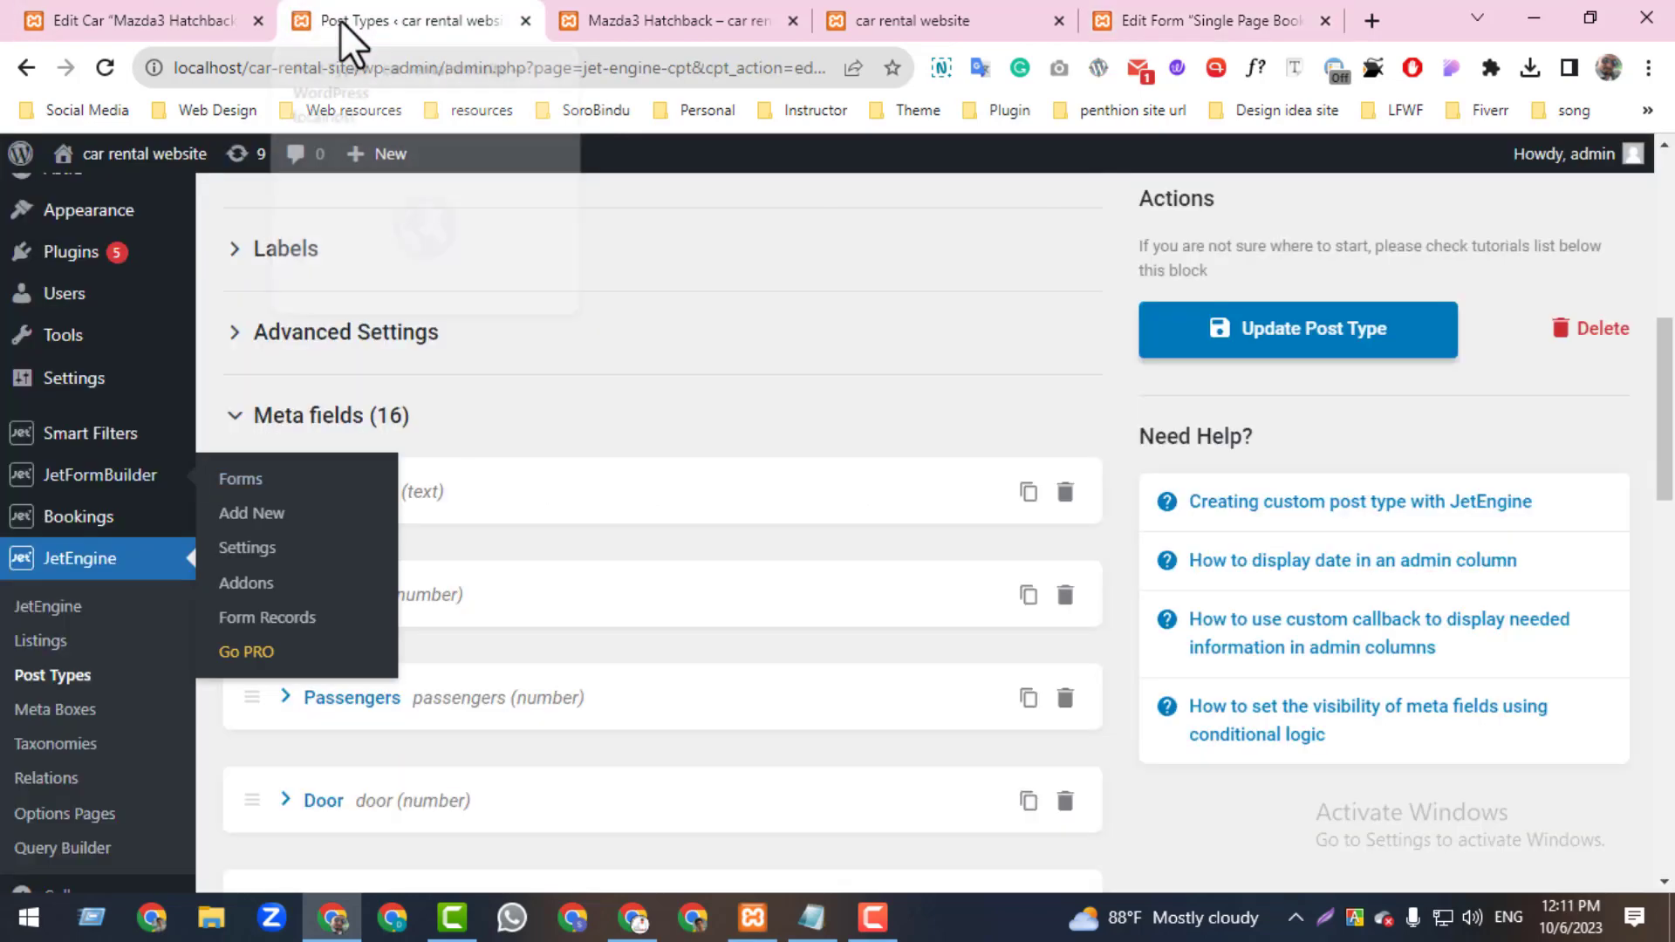
pyautogui.moveTo(46, 539)
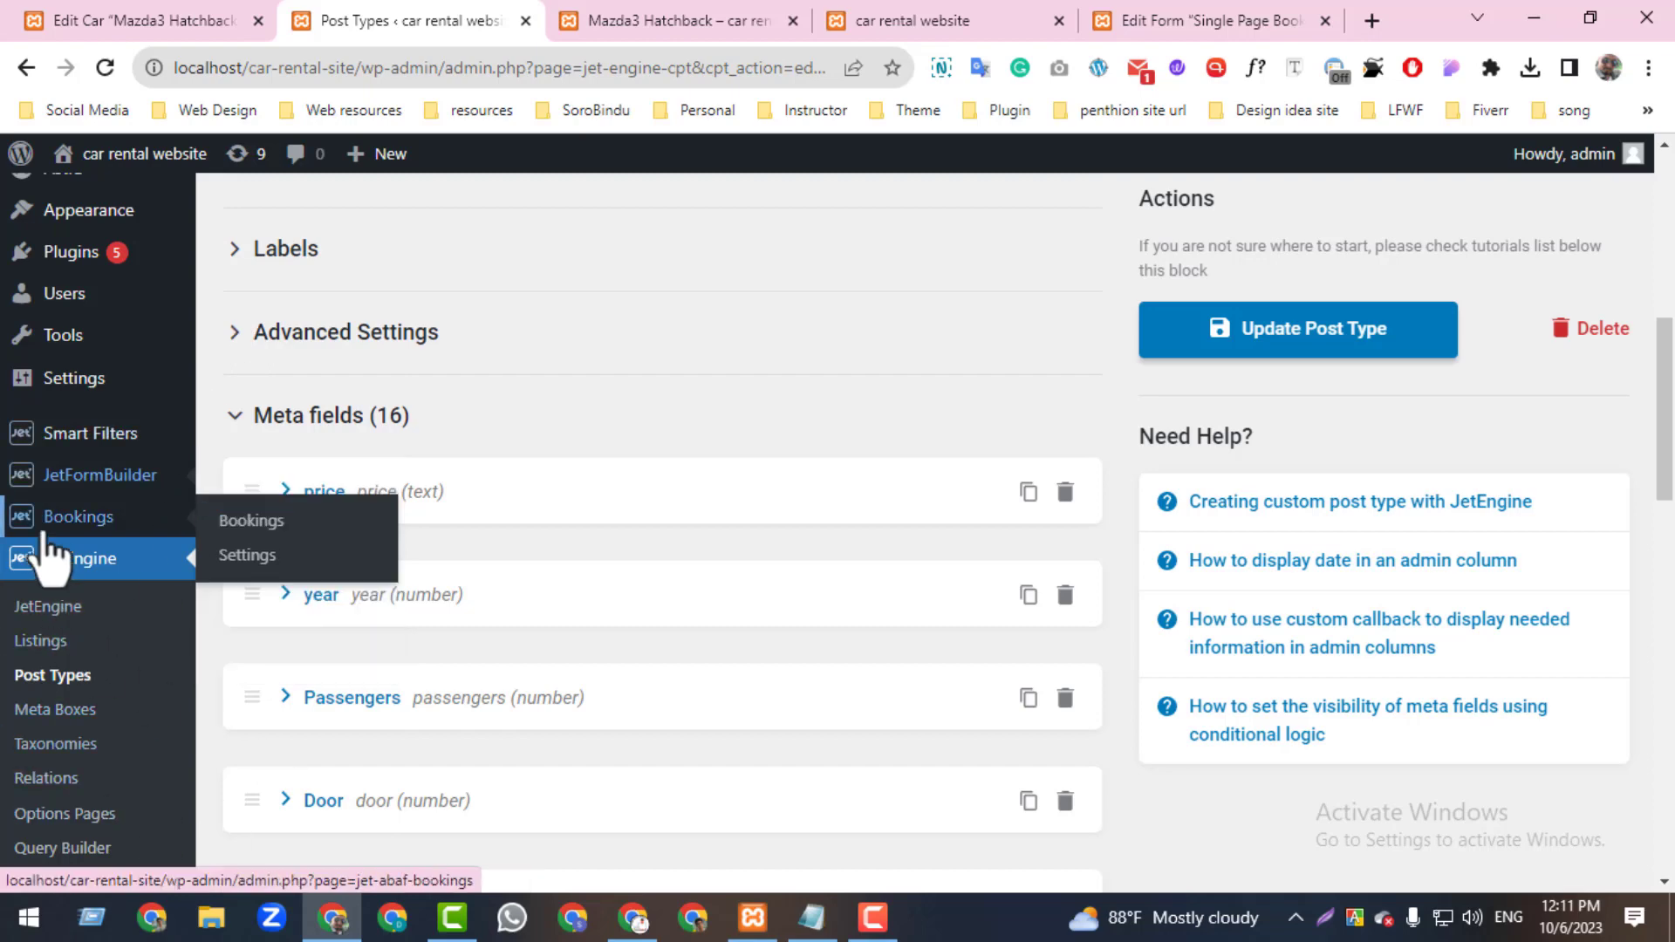
pyautogui.middleClick(247, 555)
pyautogui.click(549, 22)
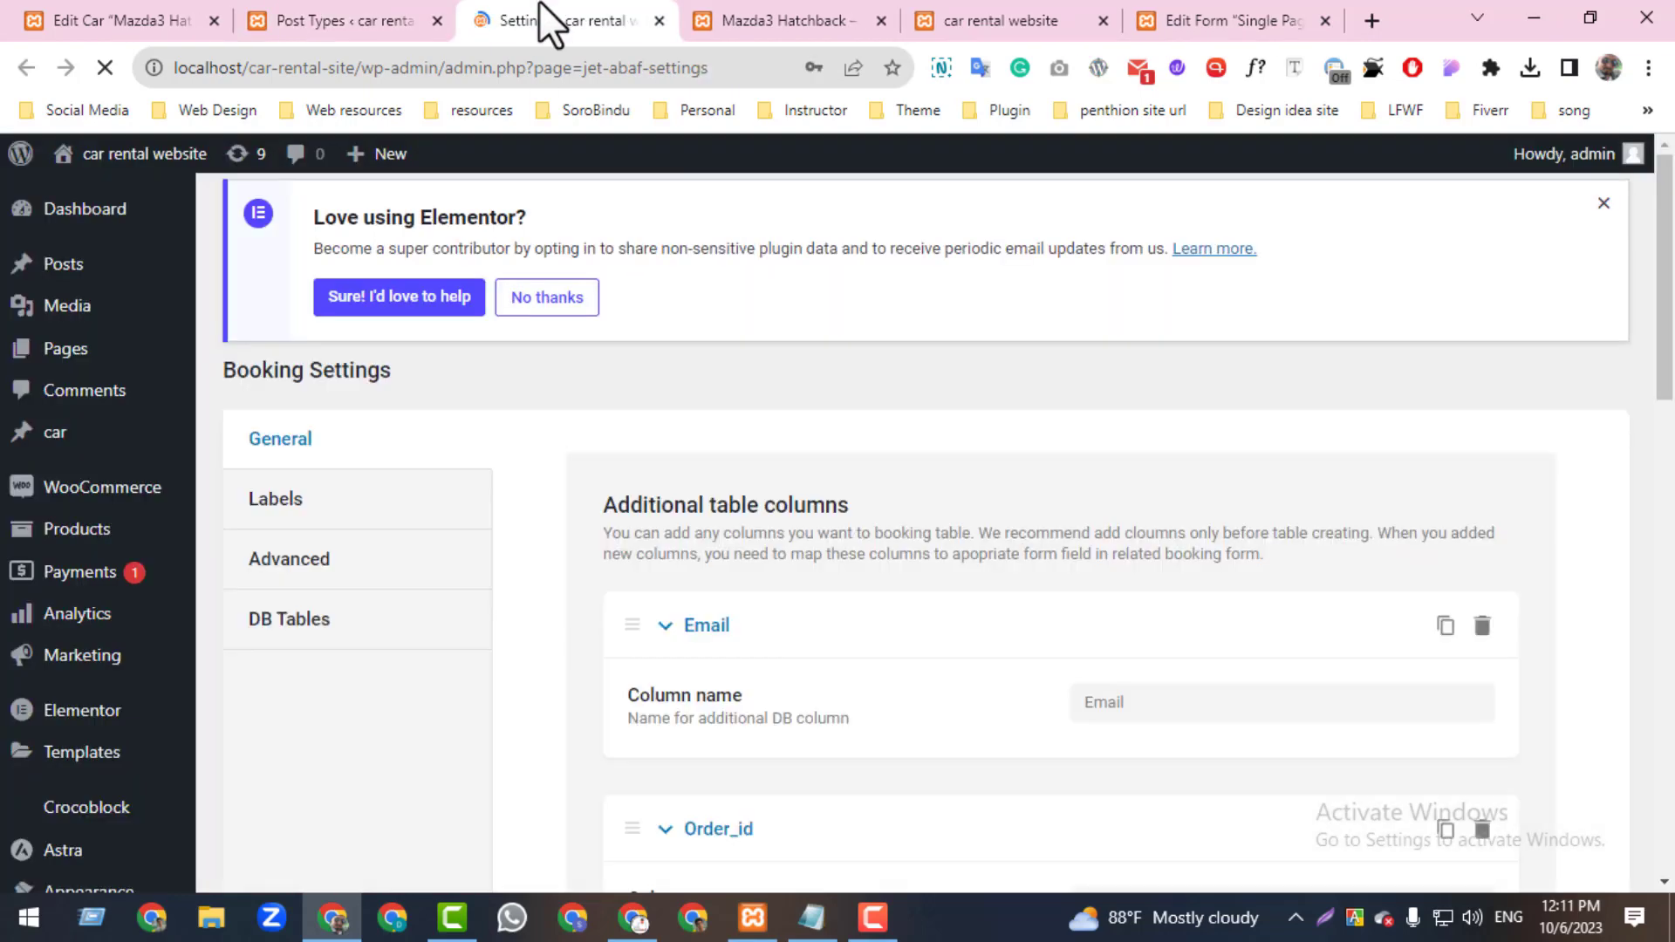
pyautogui.scroll(-15, 1630, 639)
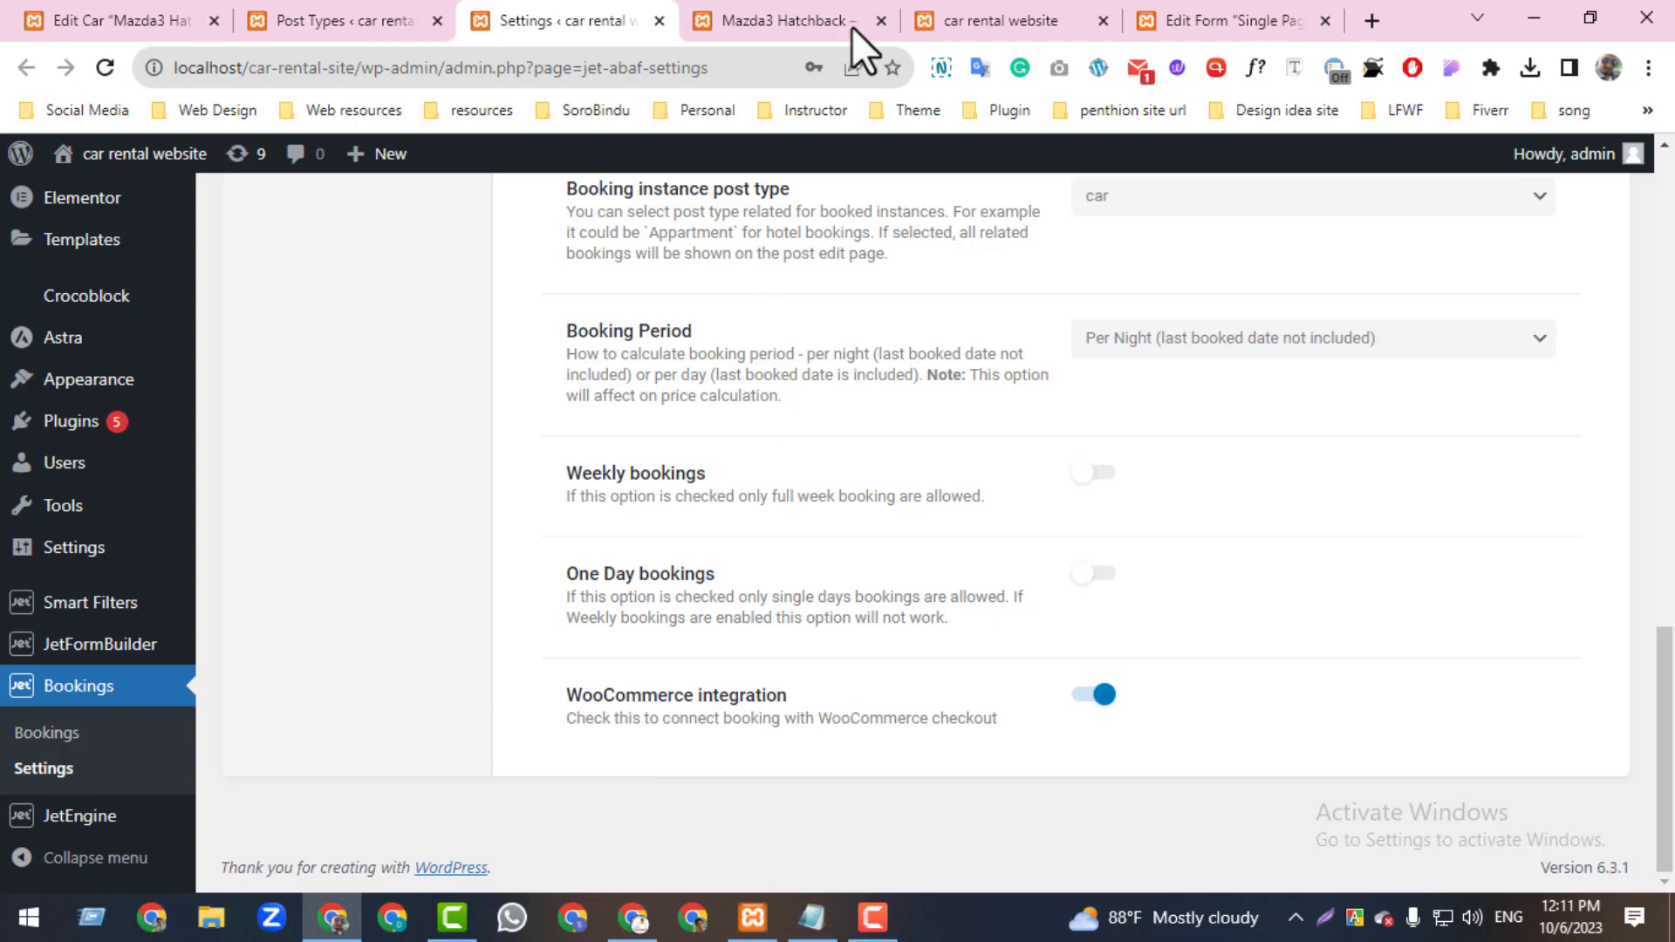
# - Return to the Single Page Booking Form, choose Total: again as the WooCommerce price field, and leave the action's settings
pyautogui.click(1189, 18)
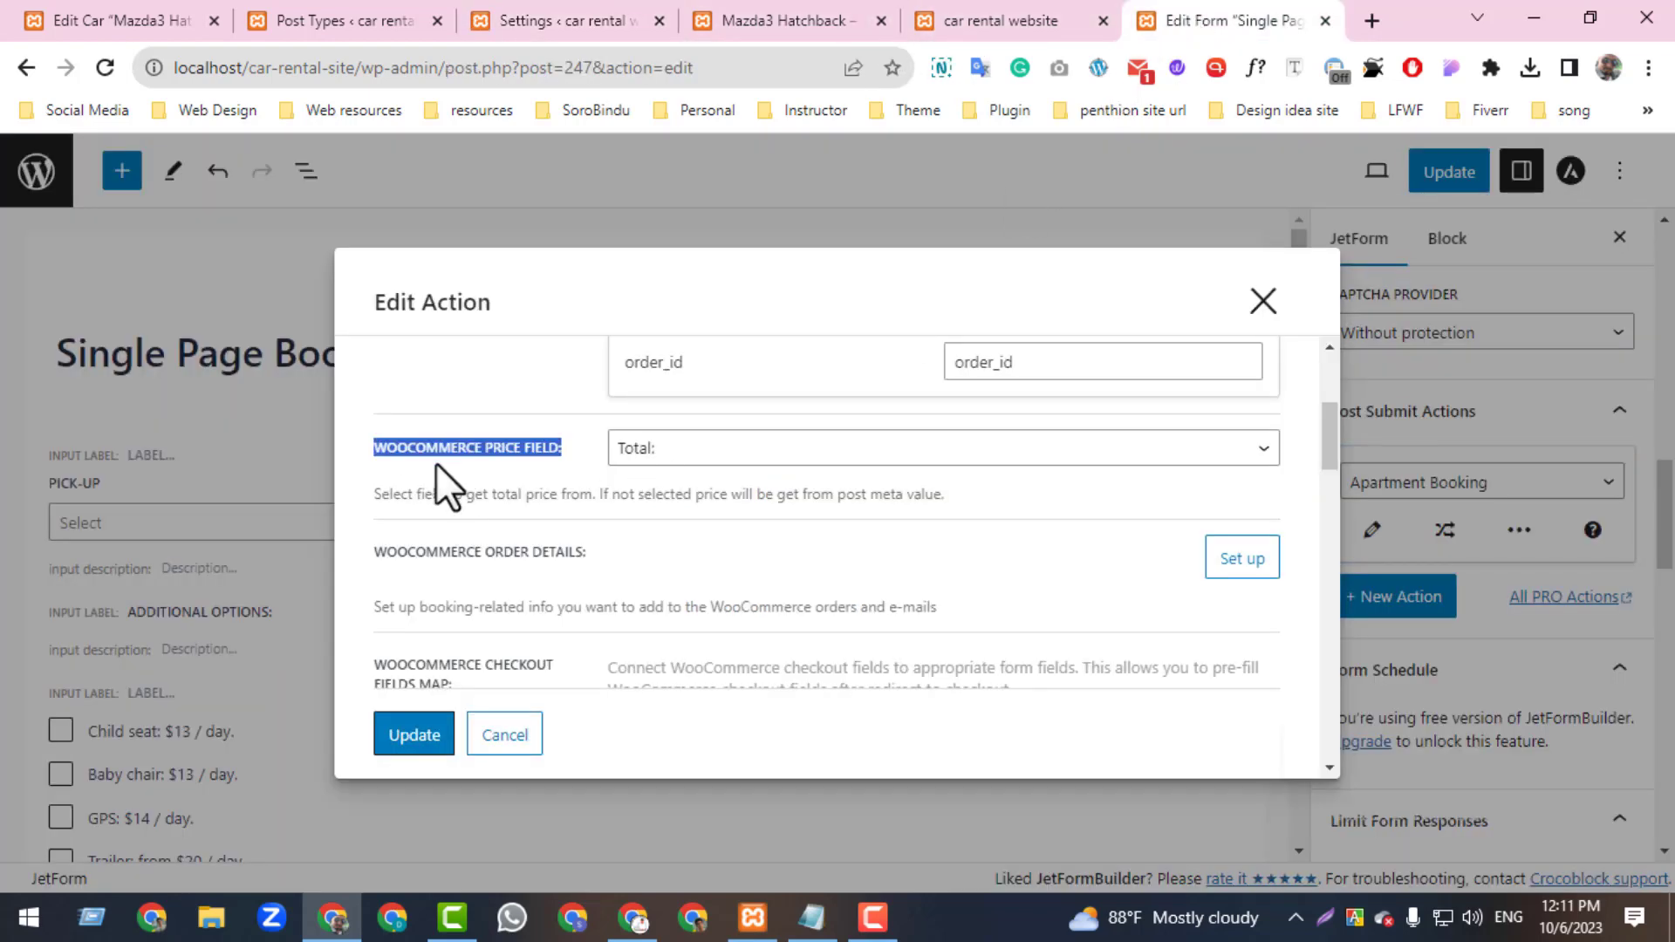
pyautogui.click(632, 453)
pyautogui.click(619, 547)
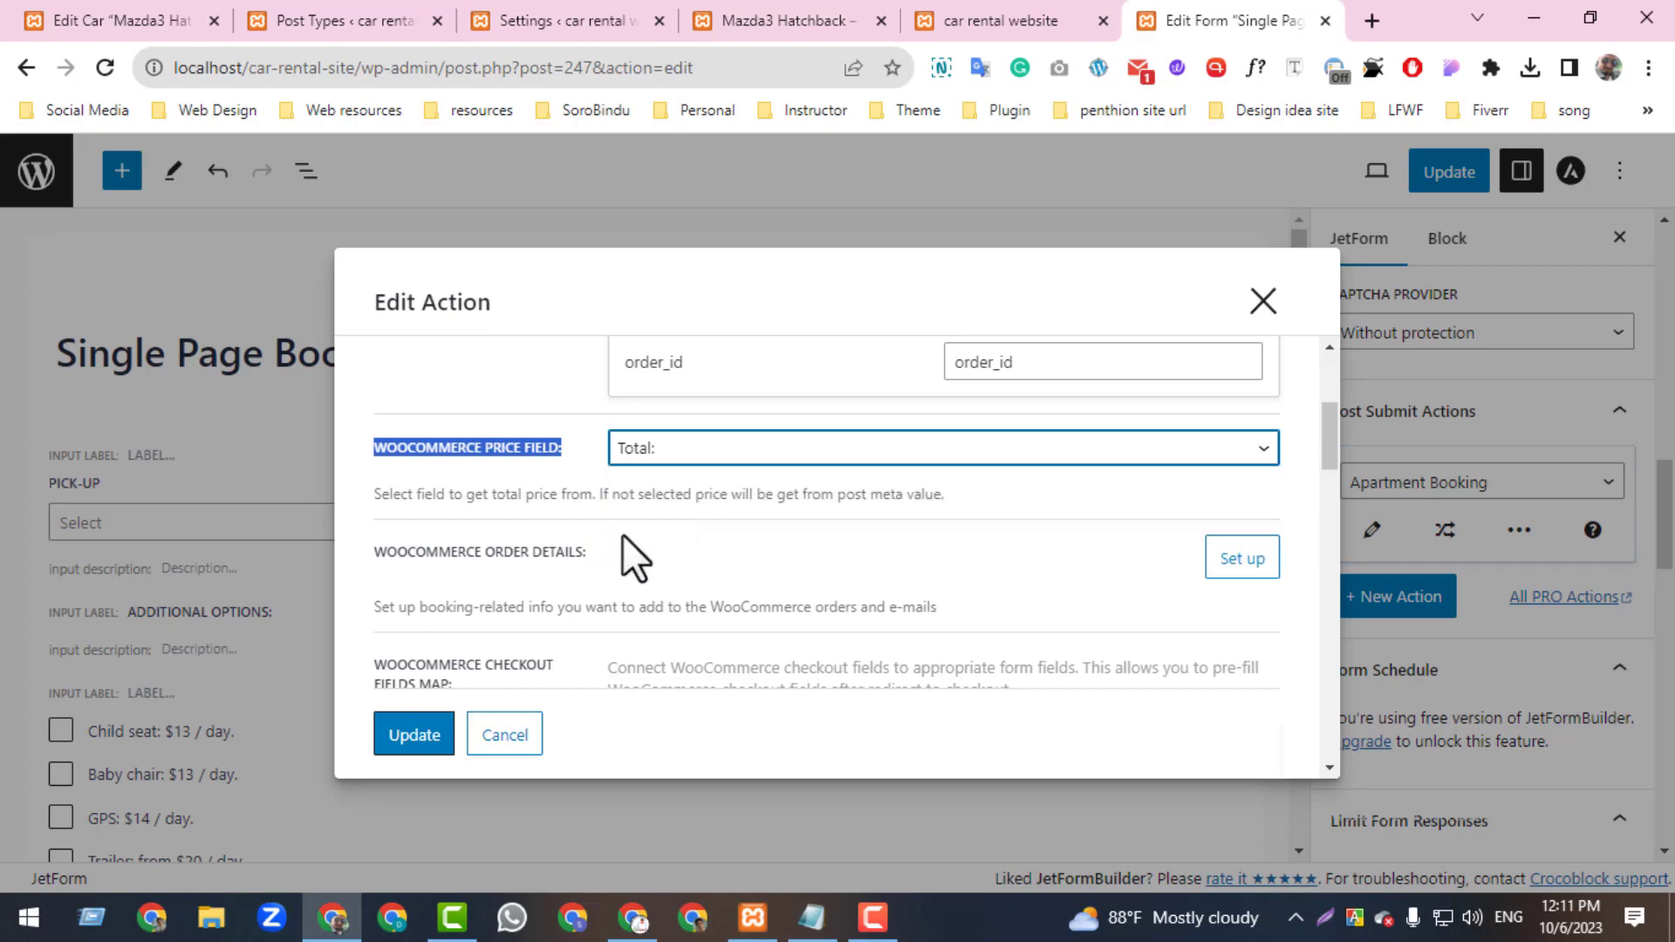
pyautogui.click(1671, 513)
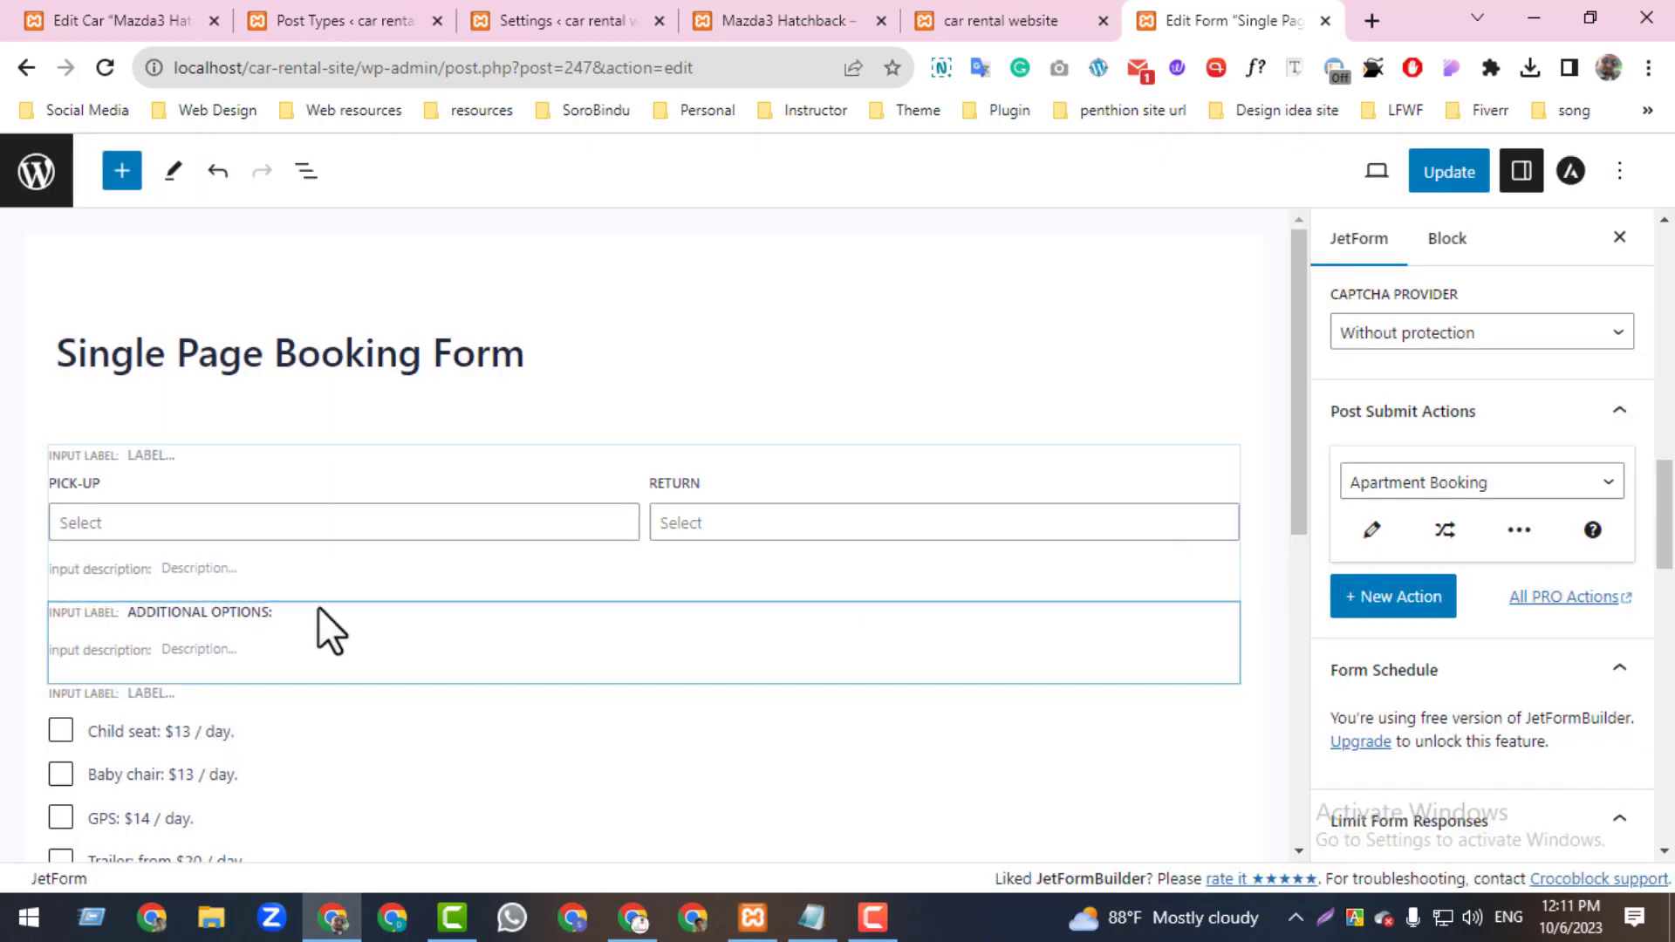
# - Reopen the Apartment Booking action's settings and use Total: as the apartment ID field and _dates as the check-in/check-out date field
pyautogui.moveTo(1296, 495); pyautogui.dragTo(1289, 663)
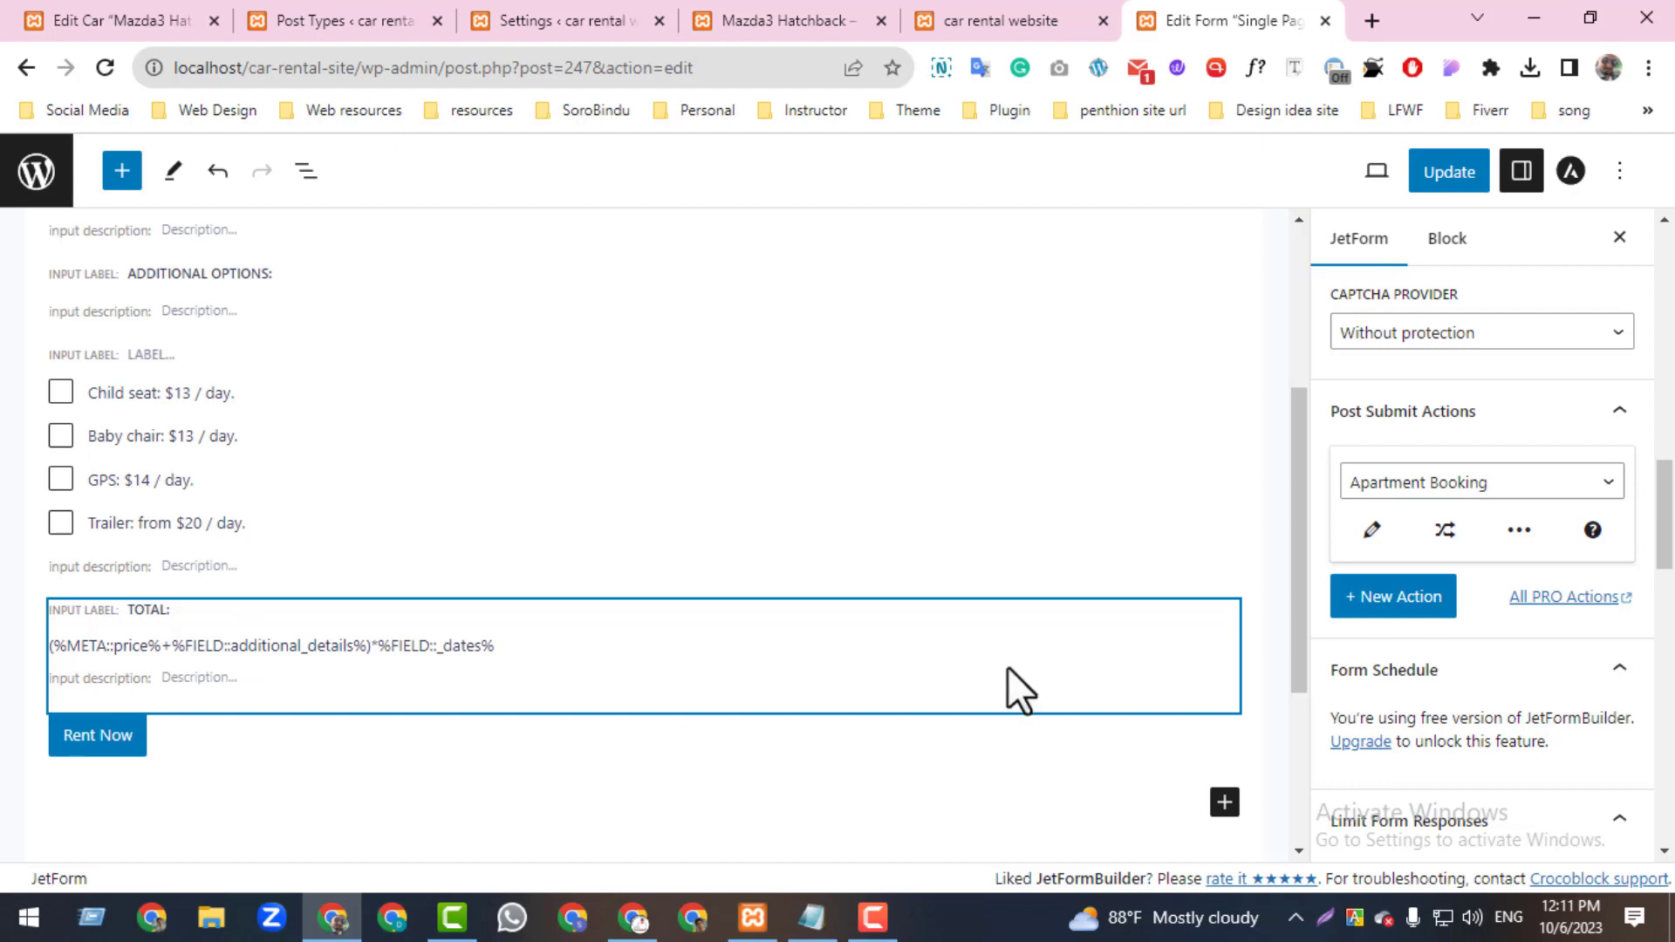
pyautogui.click(1374, 529)
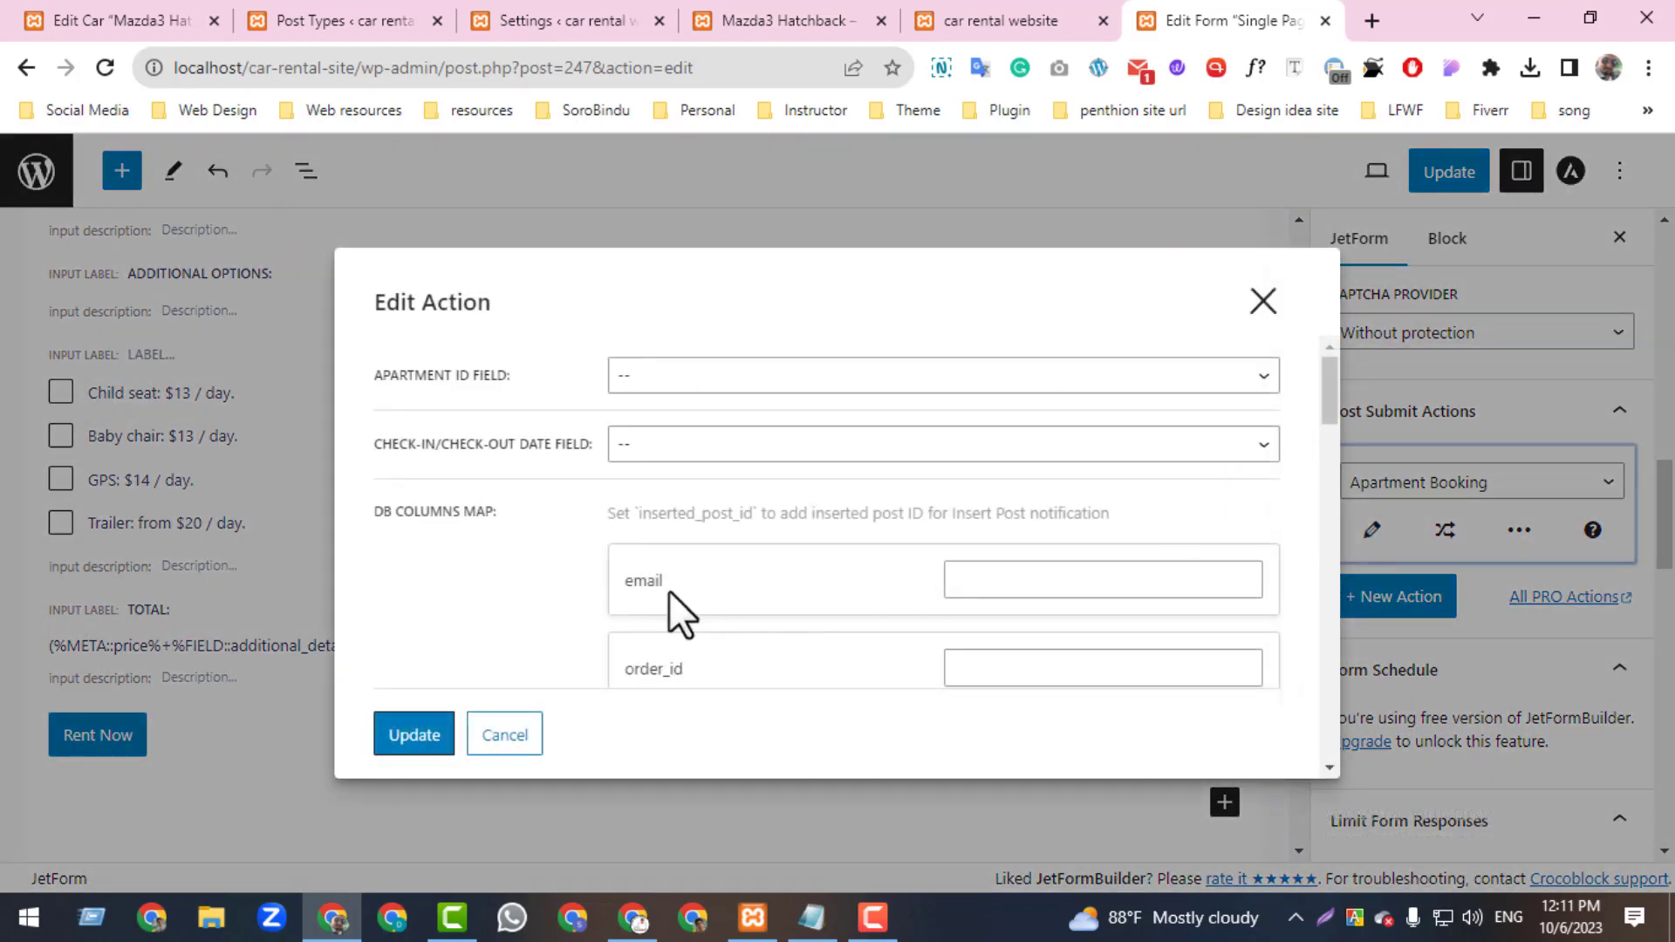
pyautogui.click(644, 384)
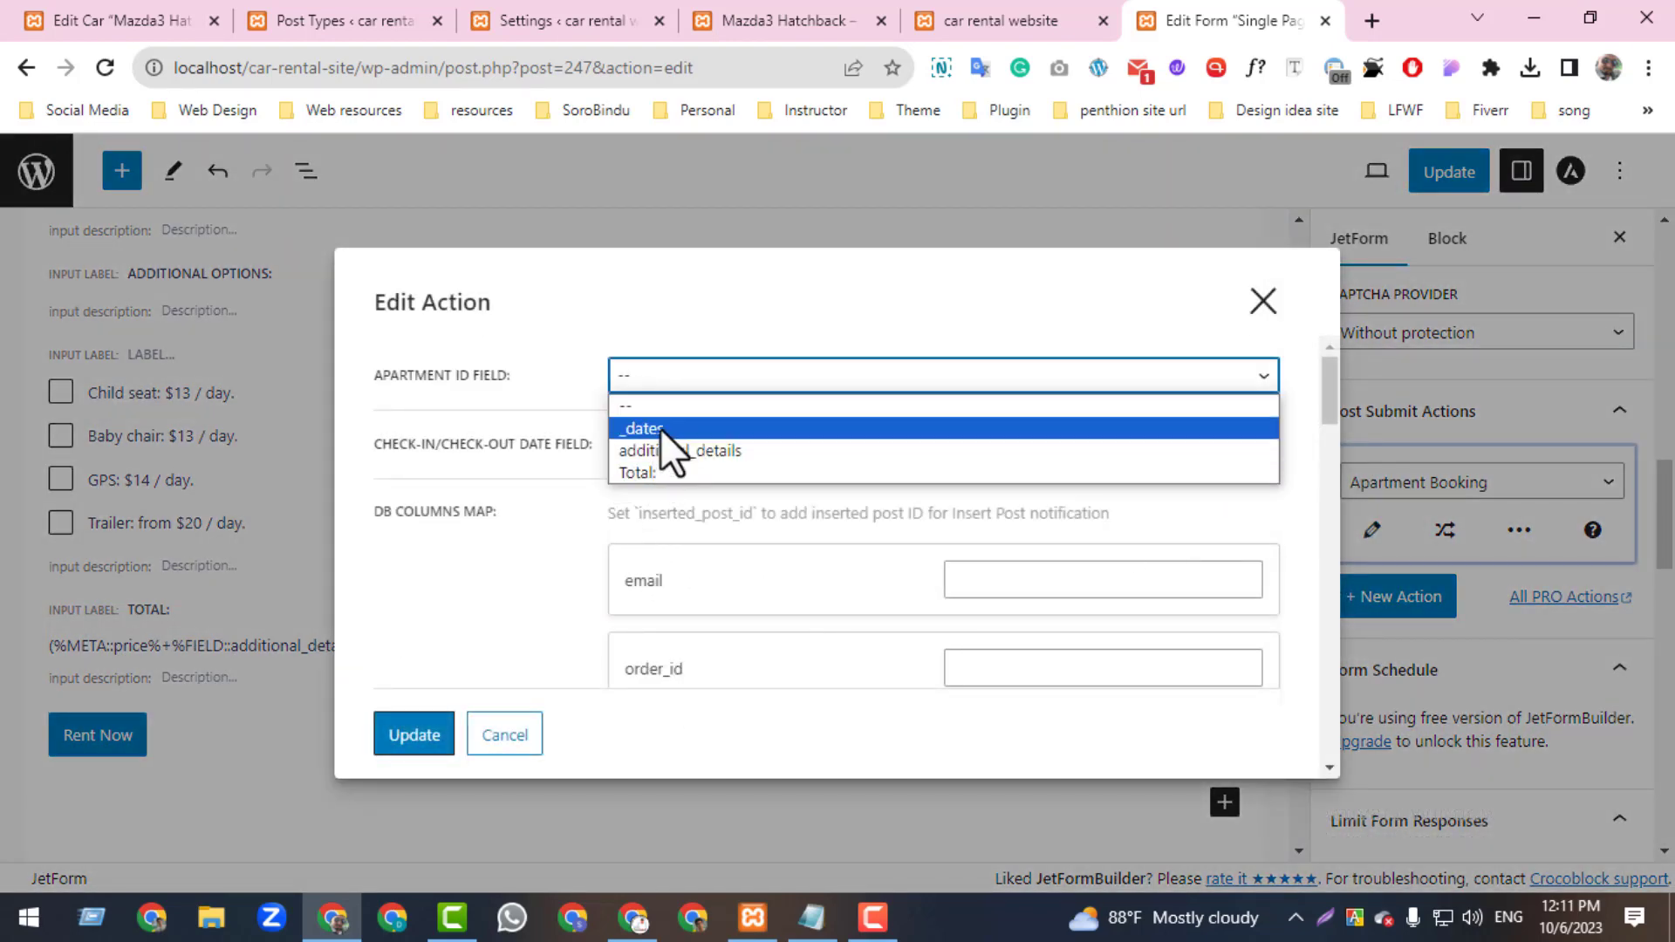
pyautogui.click(646, 472)
pyautogui.click(646, 444)
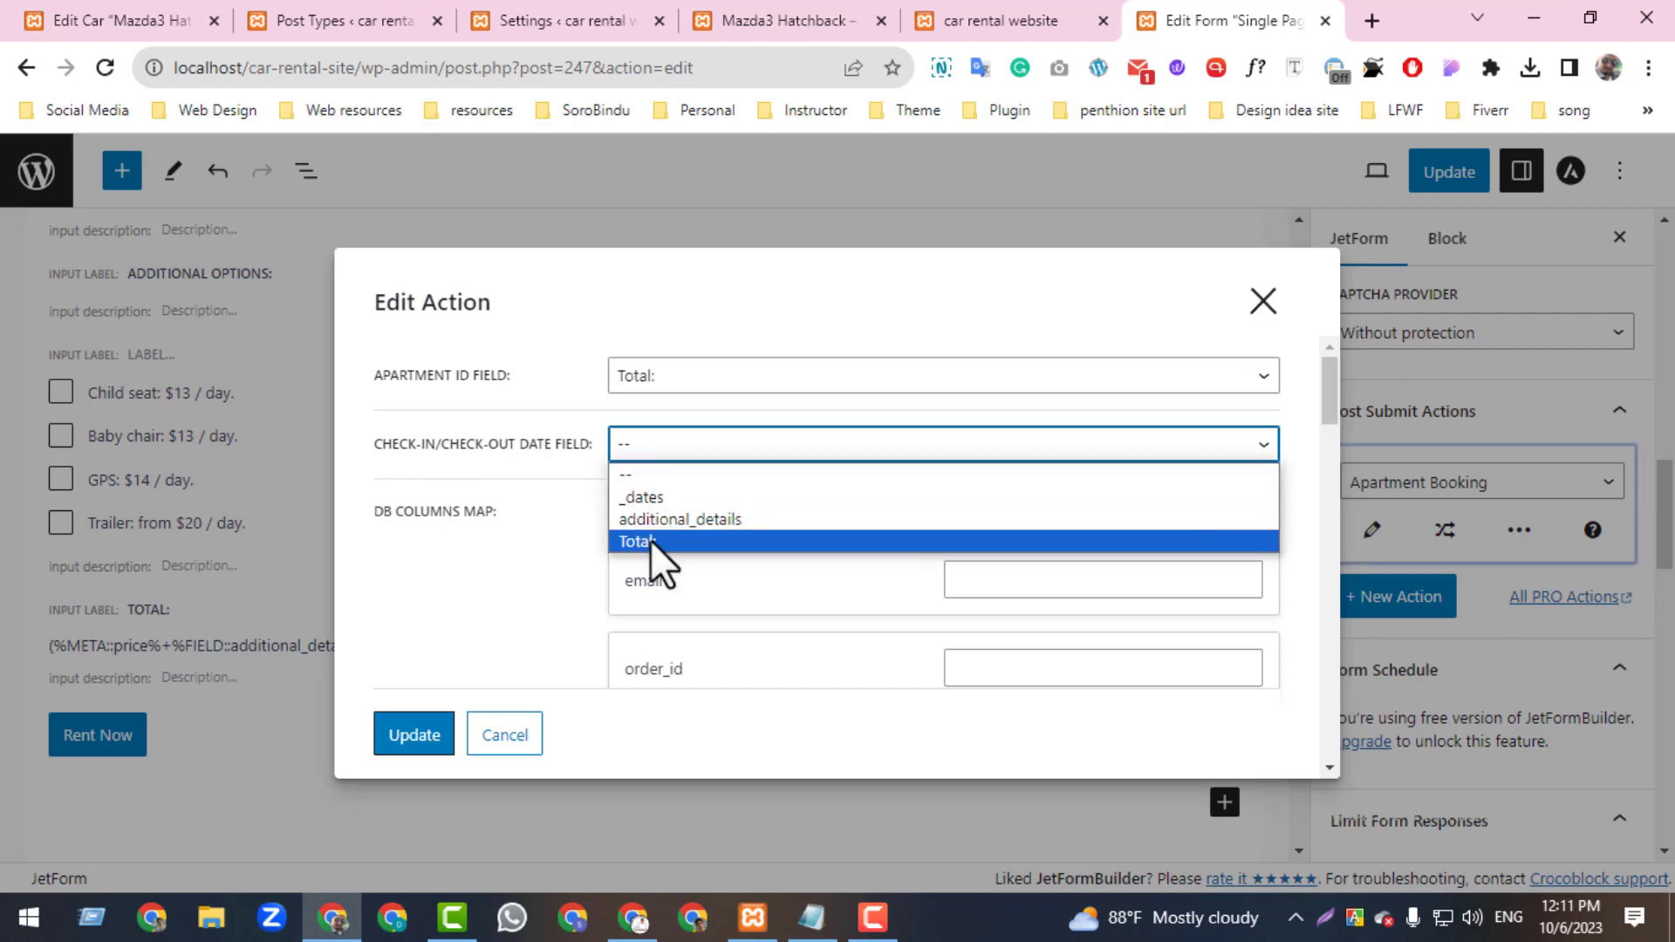
pyautogui.click(652, 497)
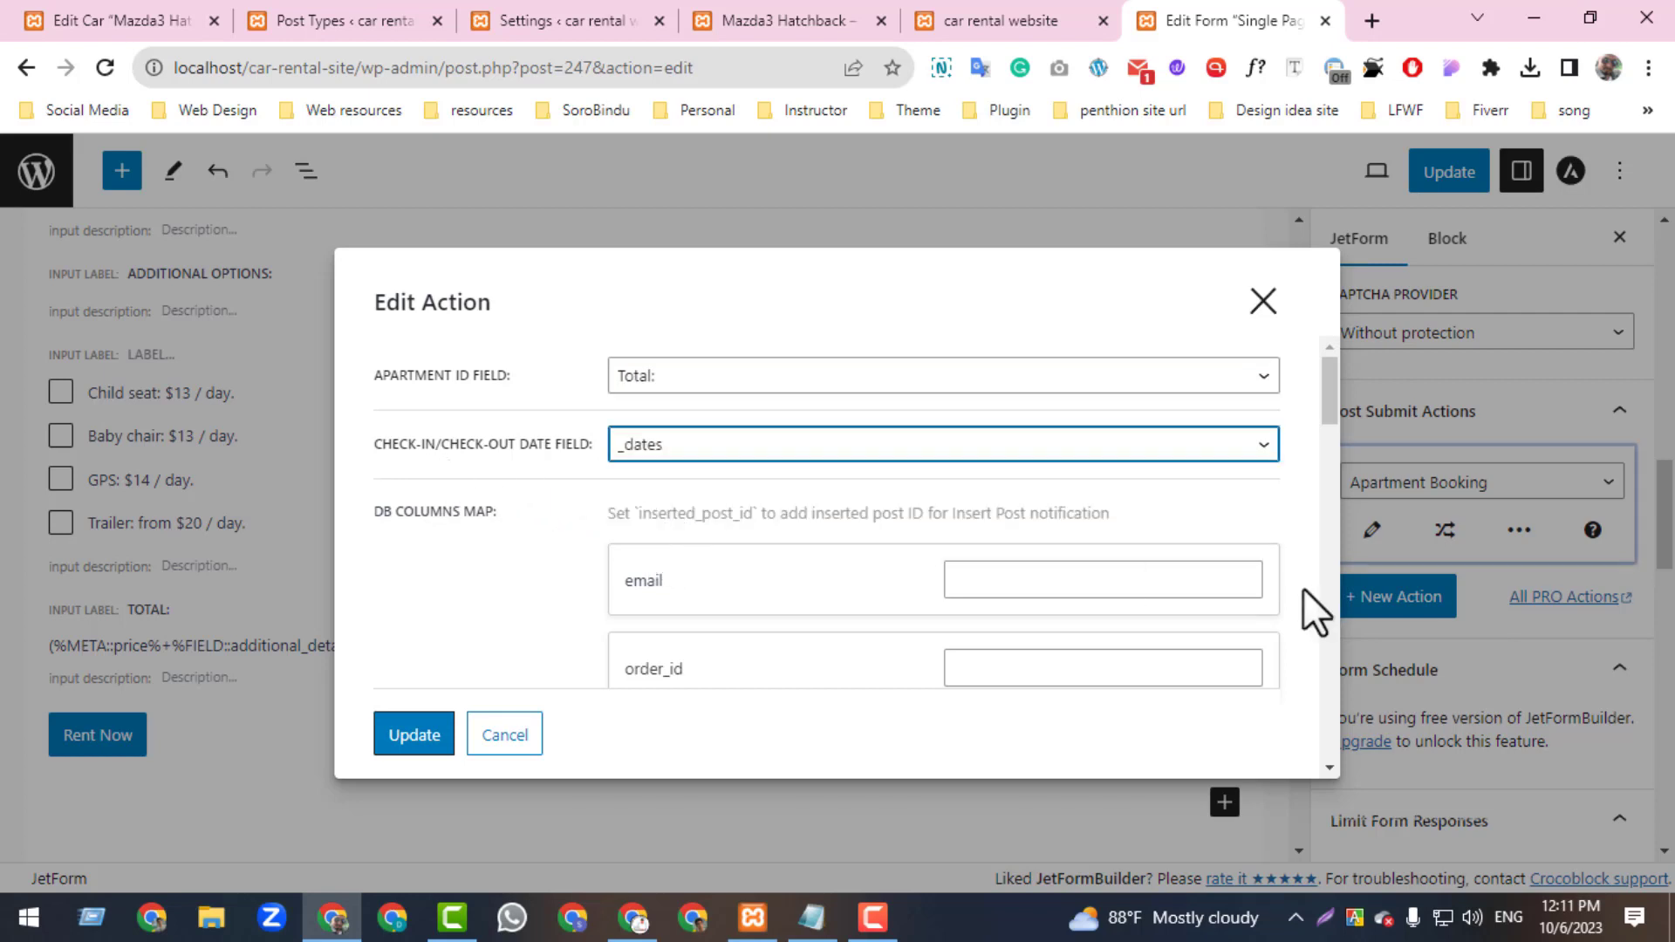
# - Map the email database column to "email" and the order_id column to "order_id"
pyautogui.click(1157, 580)
pyautogui.write('email')
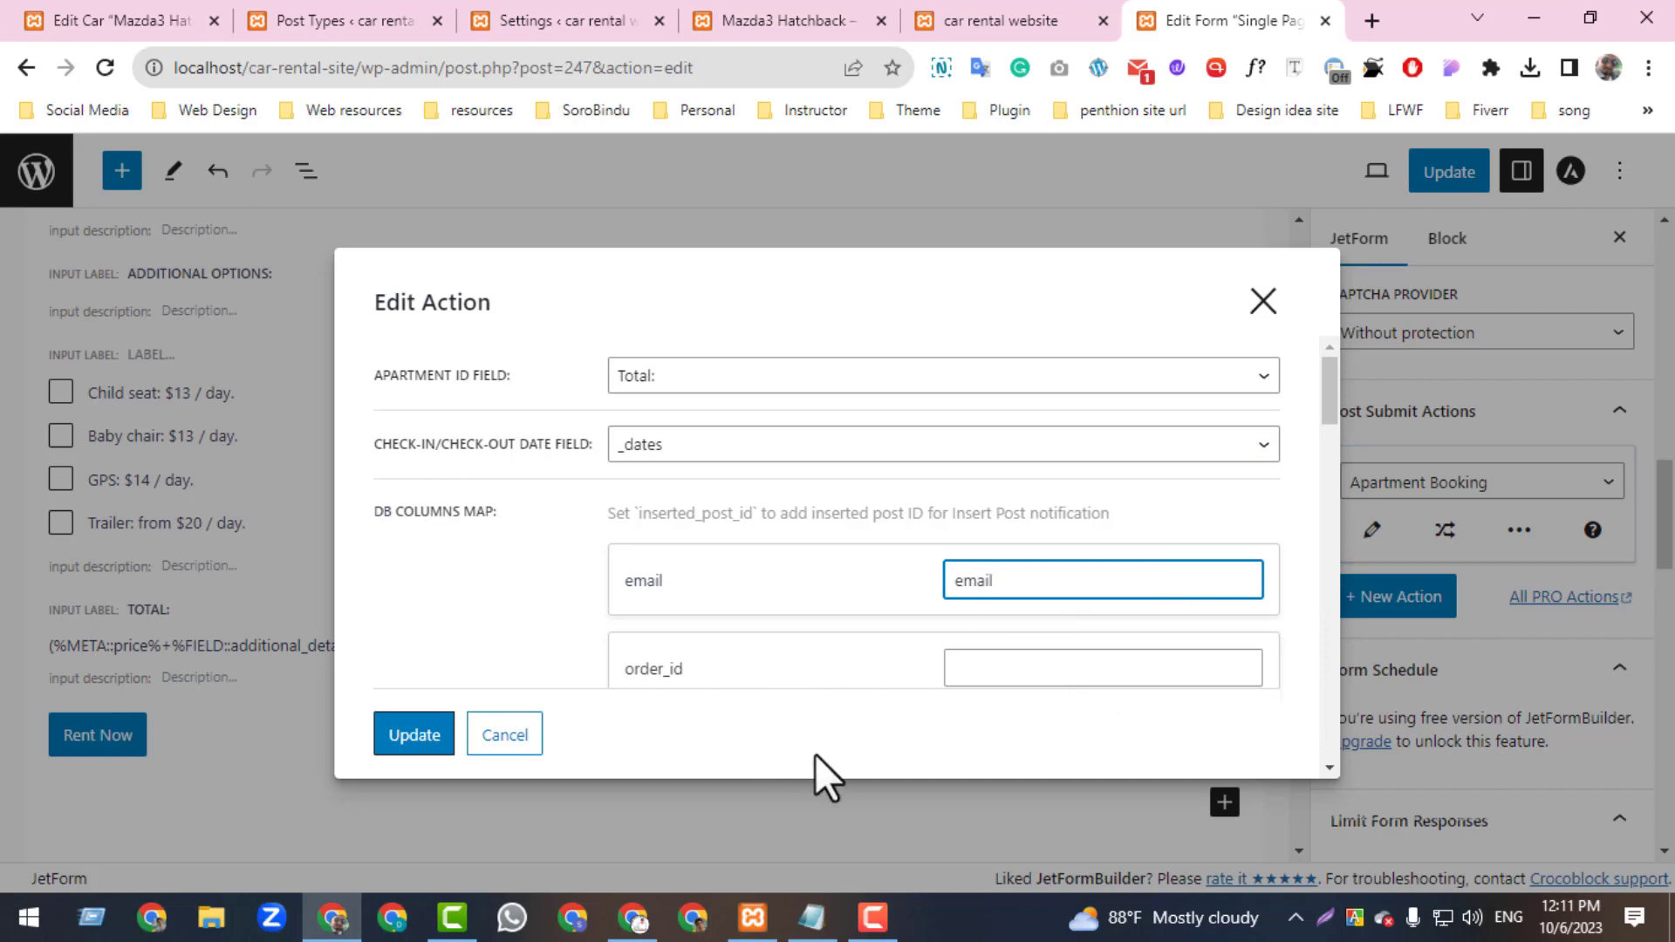
pyautogui.click(1099, 669)
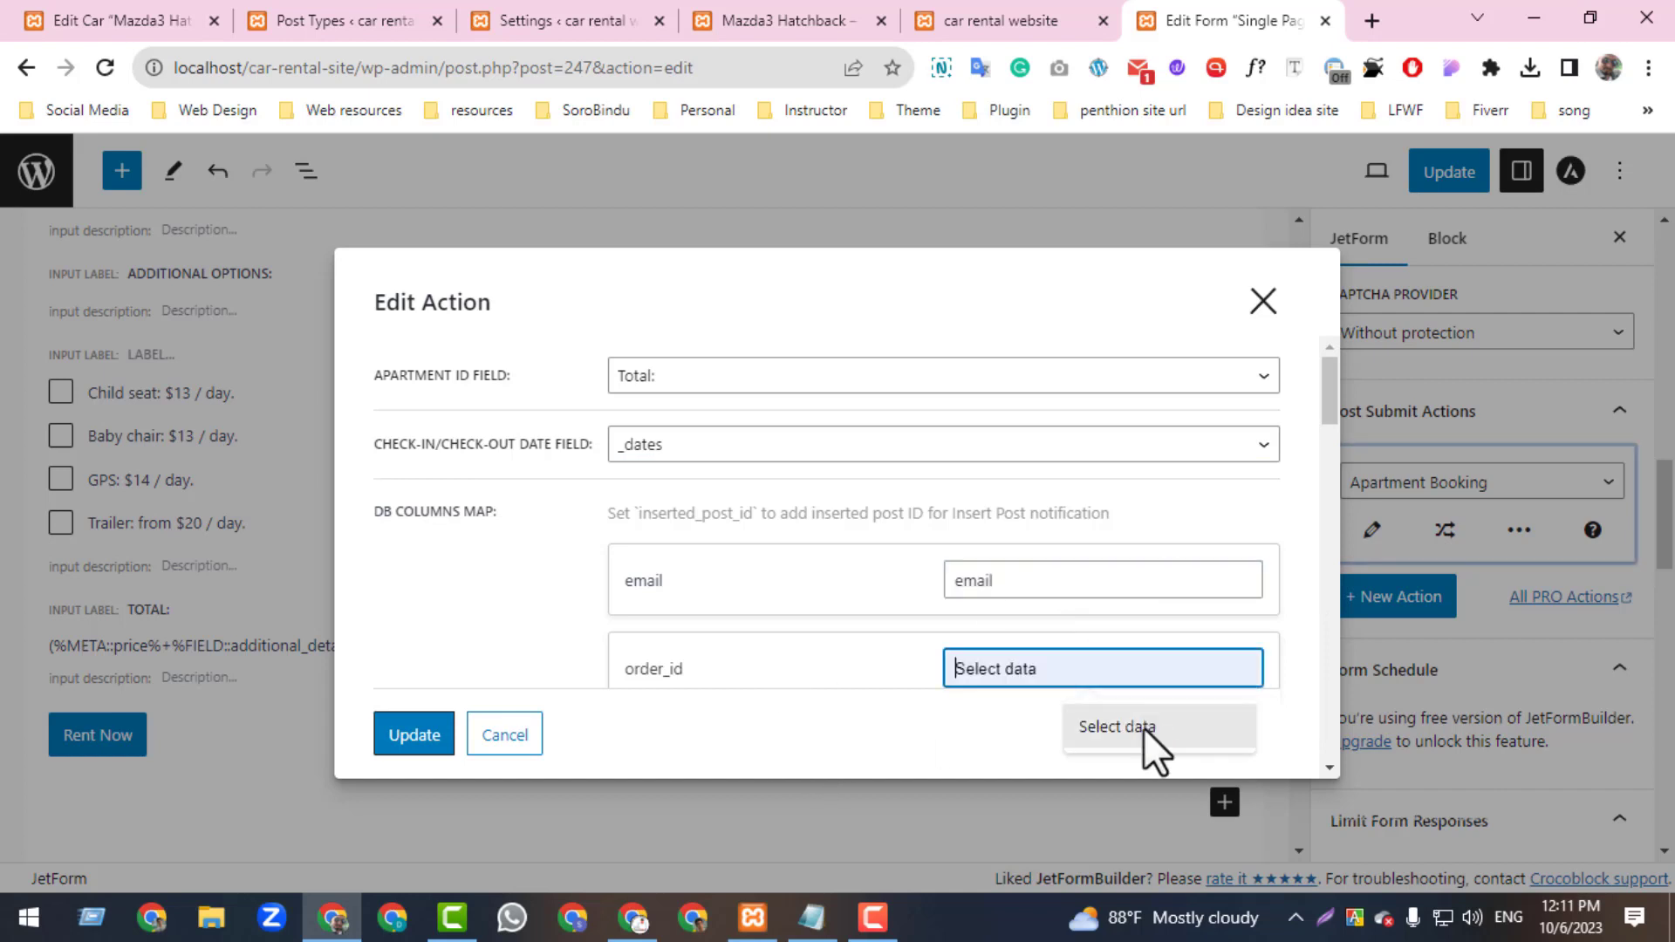
pyautogui.click(1143, 735)
pyautogui.moveTo(1070, 679); pyautogui.dragTo(928, 682)
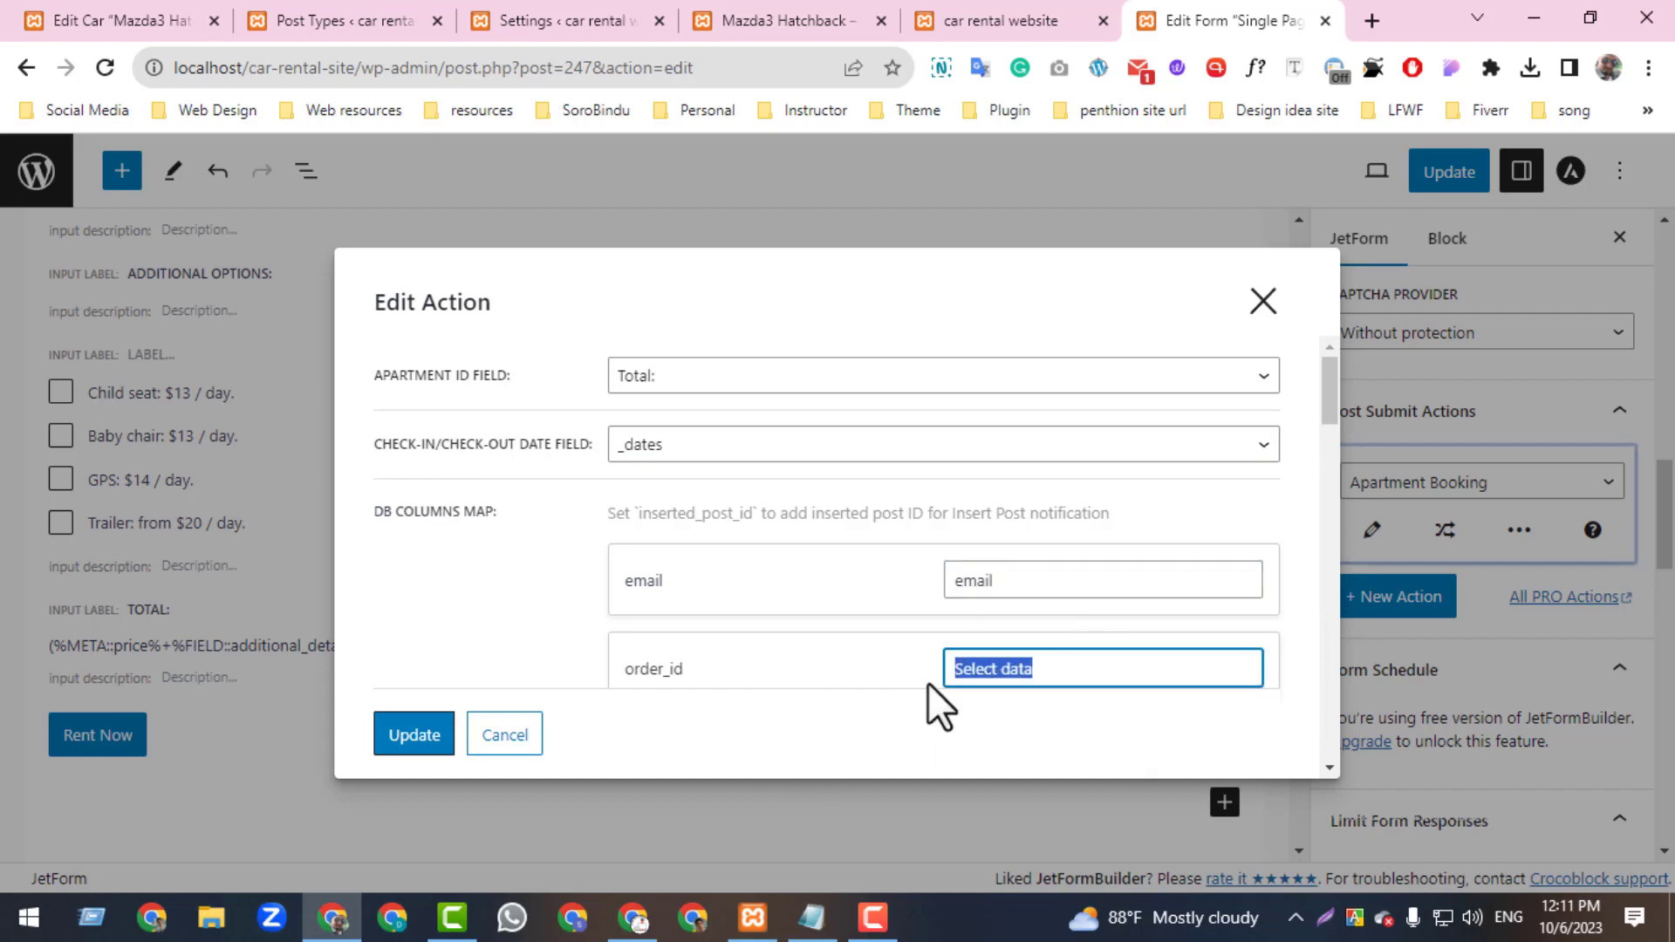
pyautogui.press('BackSpace')
pyautogui.write('orde')
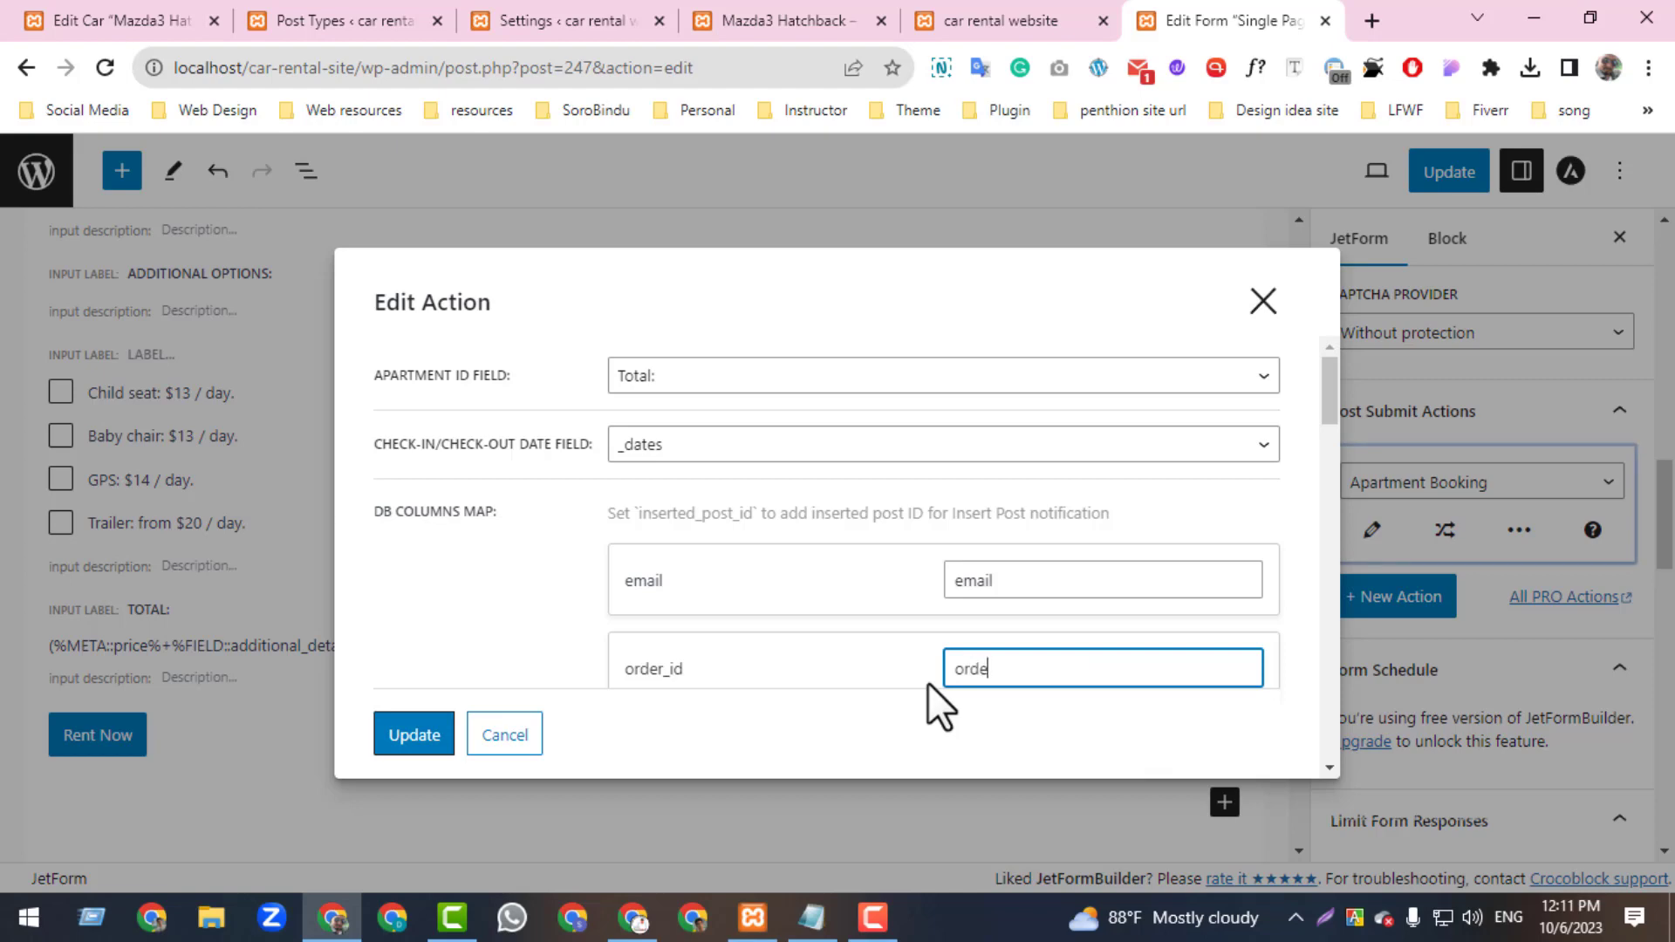
pyautogui.write('r_id')
# - Choose Total: as the WooCommerce price field and open the WooCommerce order details setup
pyautogui.moveTo(1322, 407); pyautogui.dragTo(1324, 455)
pyautogui.click(872, 441)
pyautogui.click(706, 526)
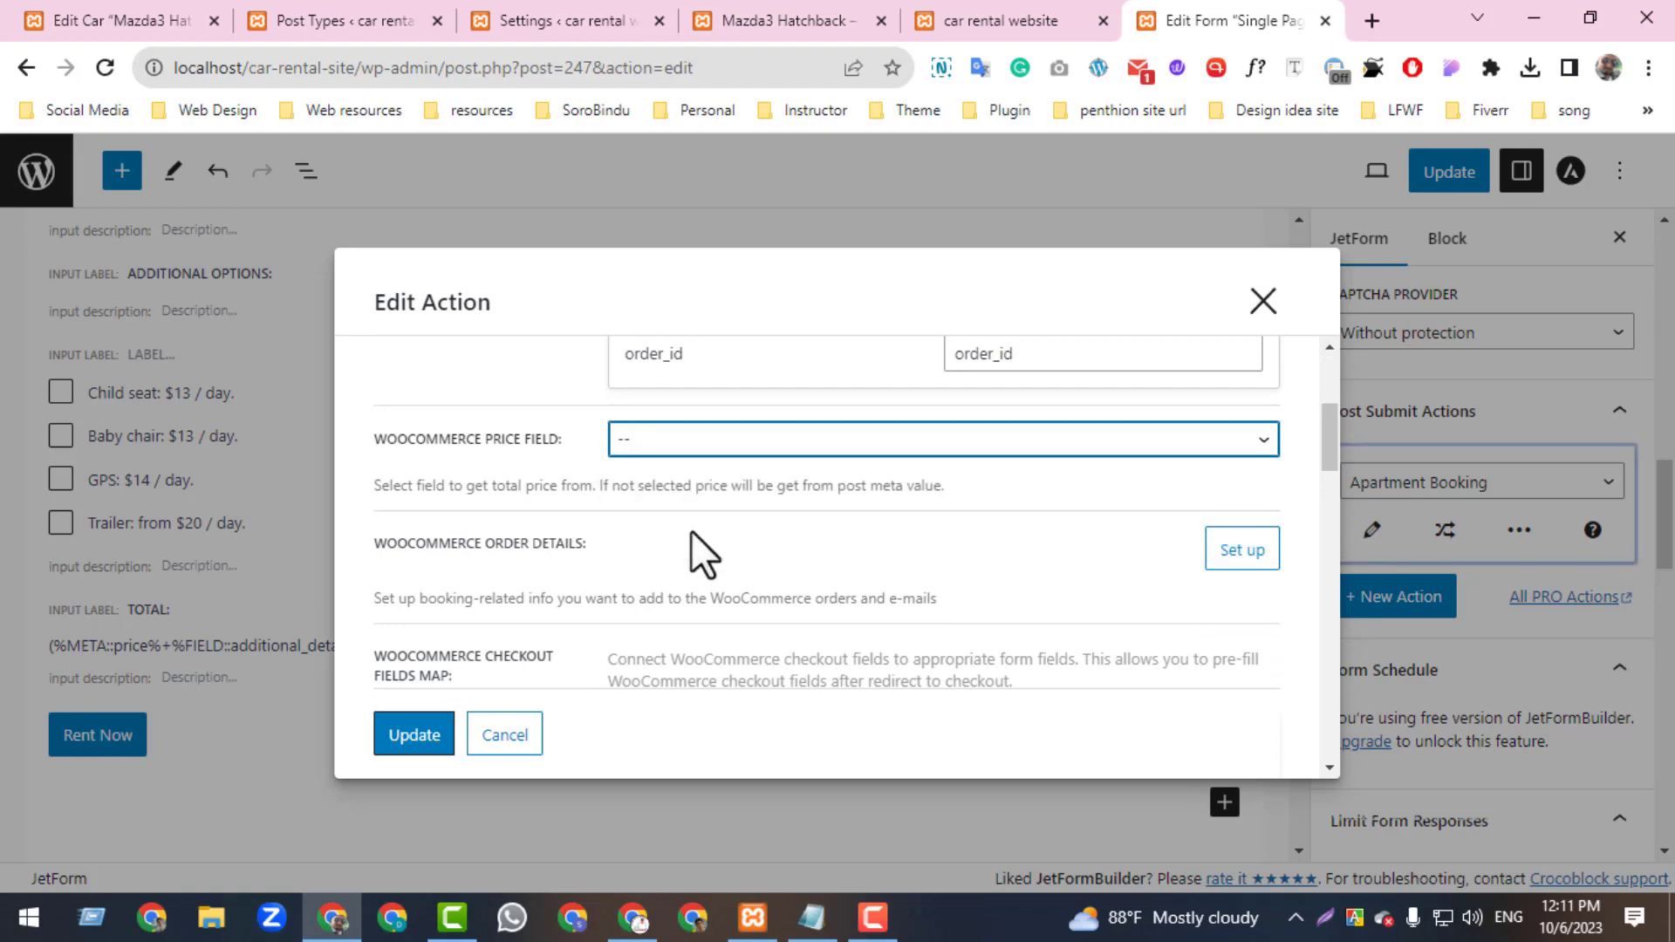
pyautogui.moveTo(1319, 443); pyautogui.dragTo(1328, 459)
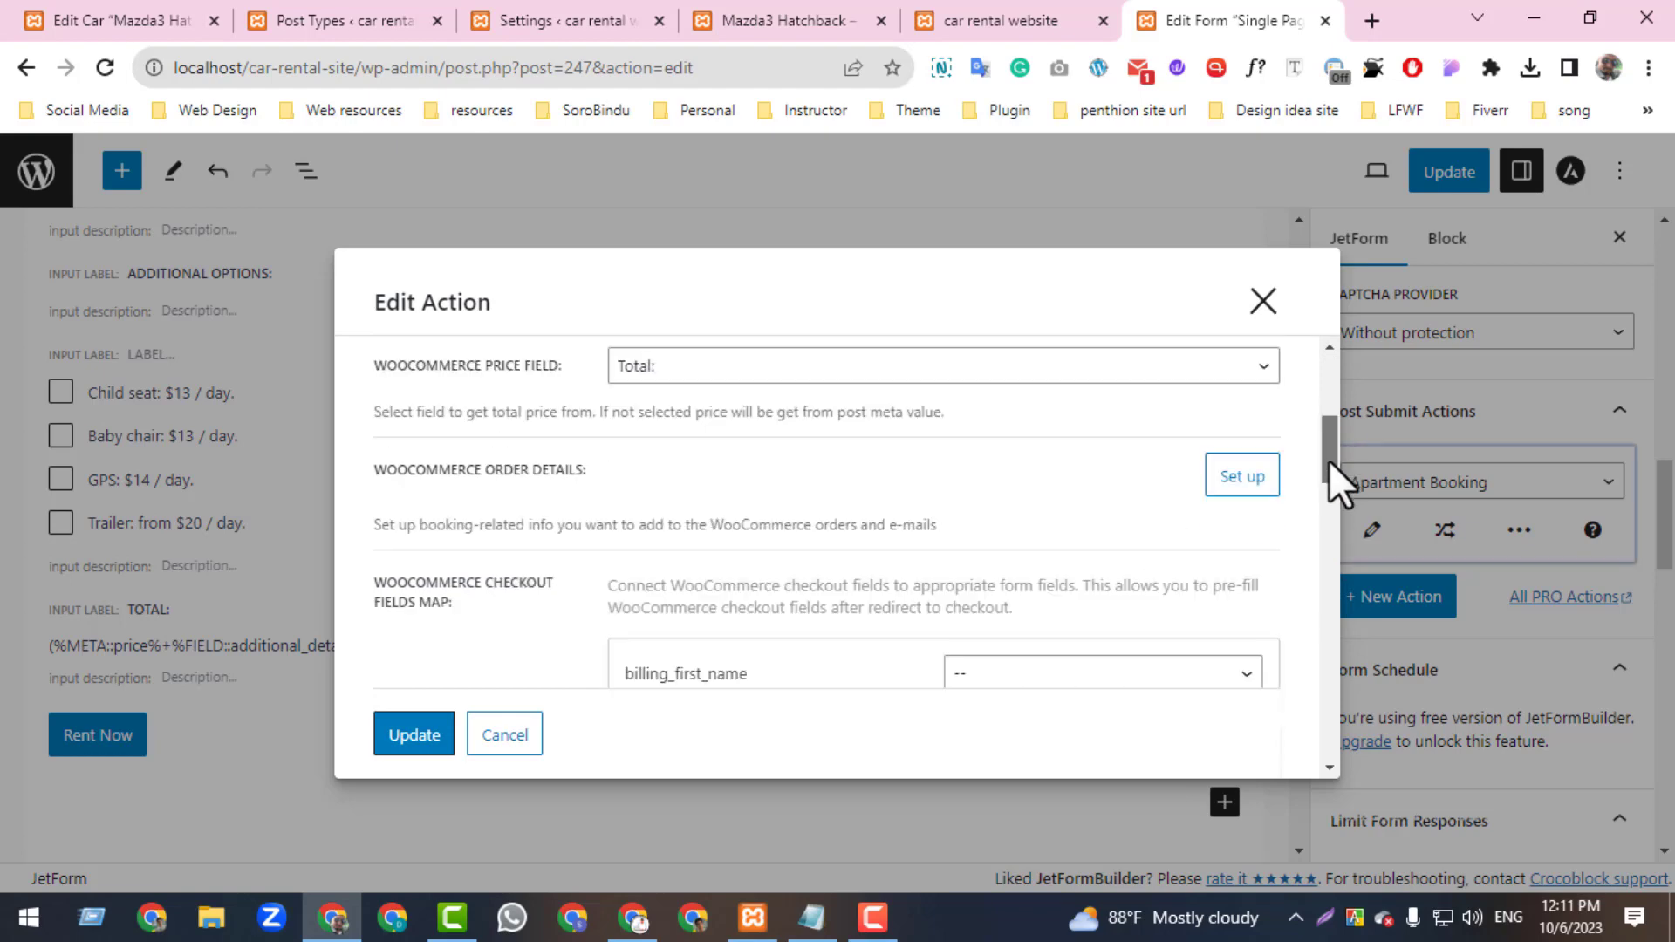
pyautogui.click(1255, 485)
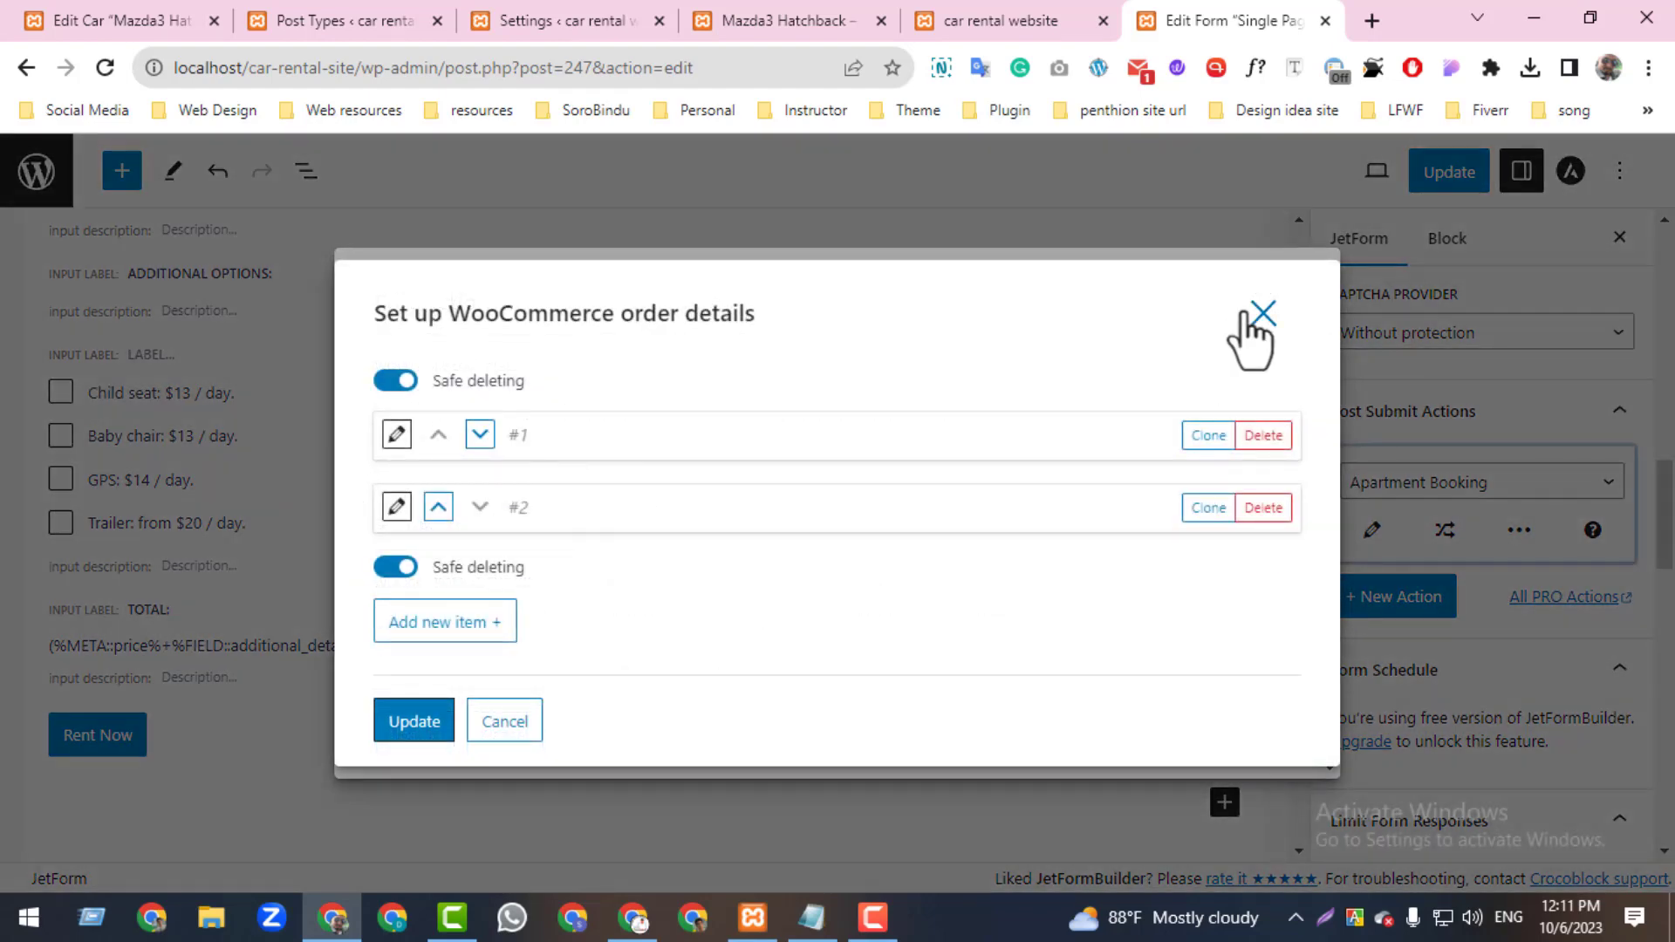
# - Close the WooCommerce order details setup and save the Apartment Booking action's settings
pyautogui.click(1262, 314)
pyautogui.moveTo(1332, 452); pyautogui.dragTo(1307, 726)
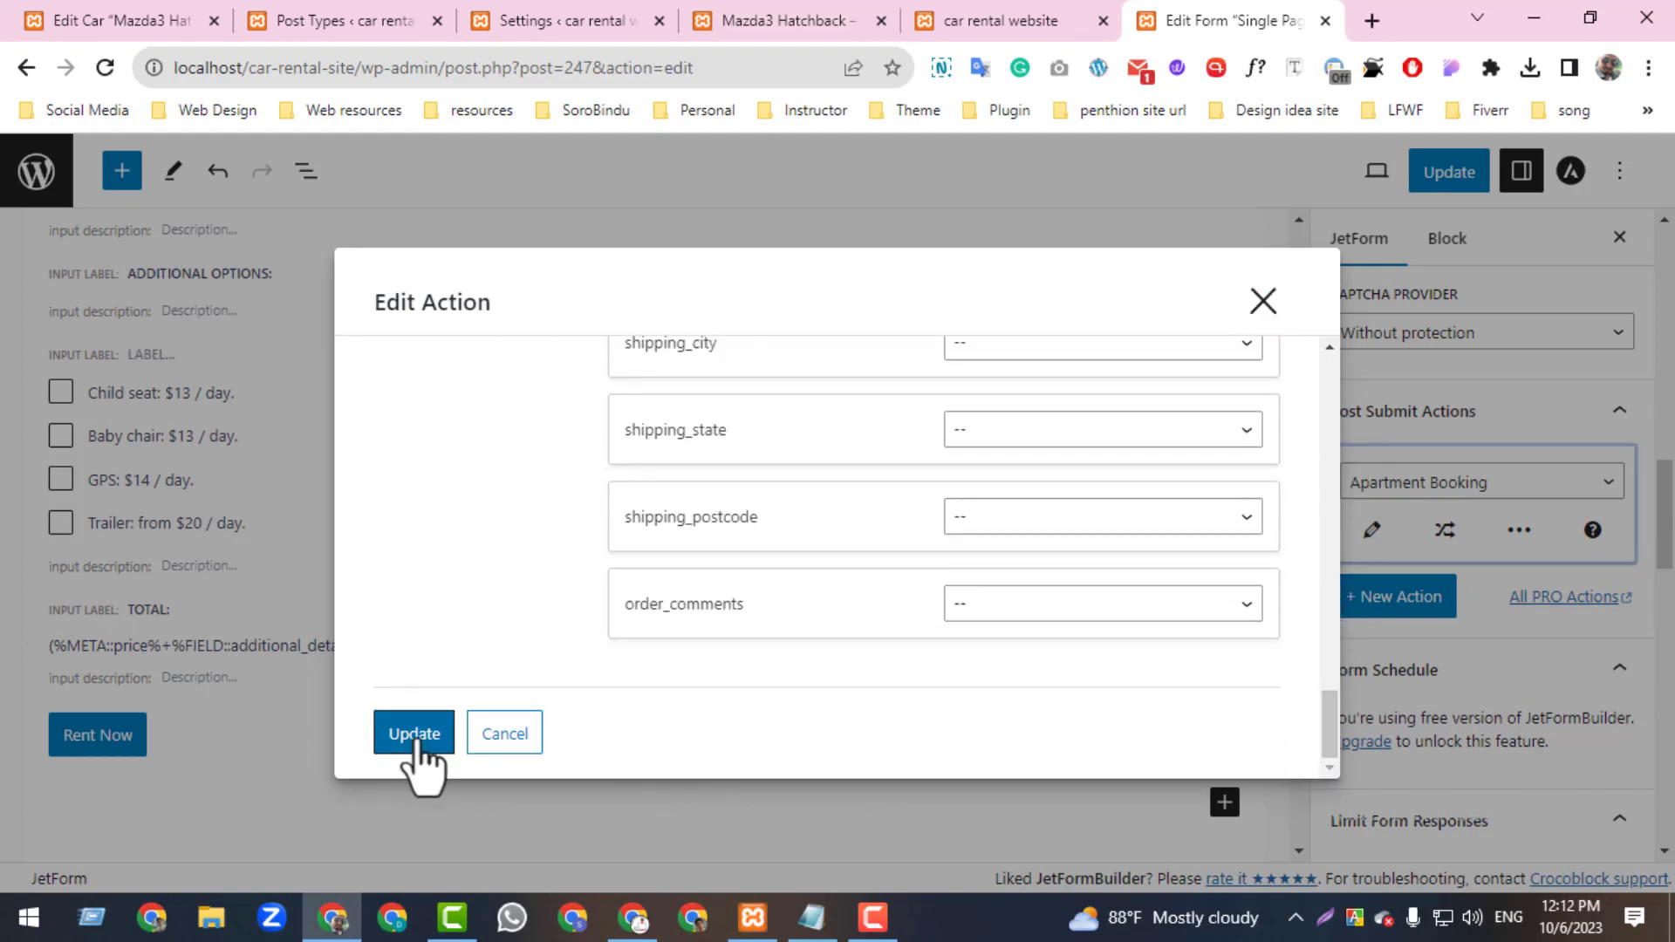
pyautogui.click(413, 734)
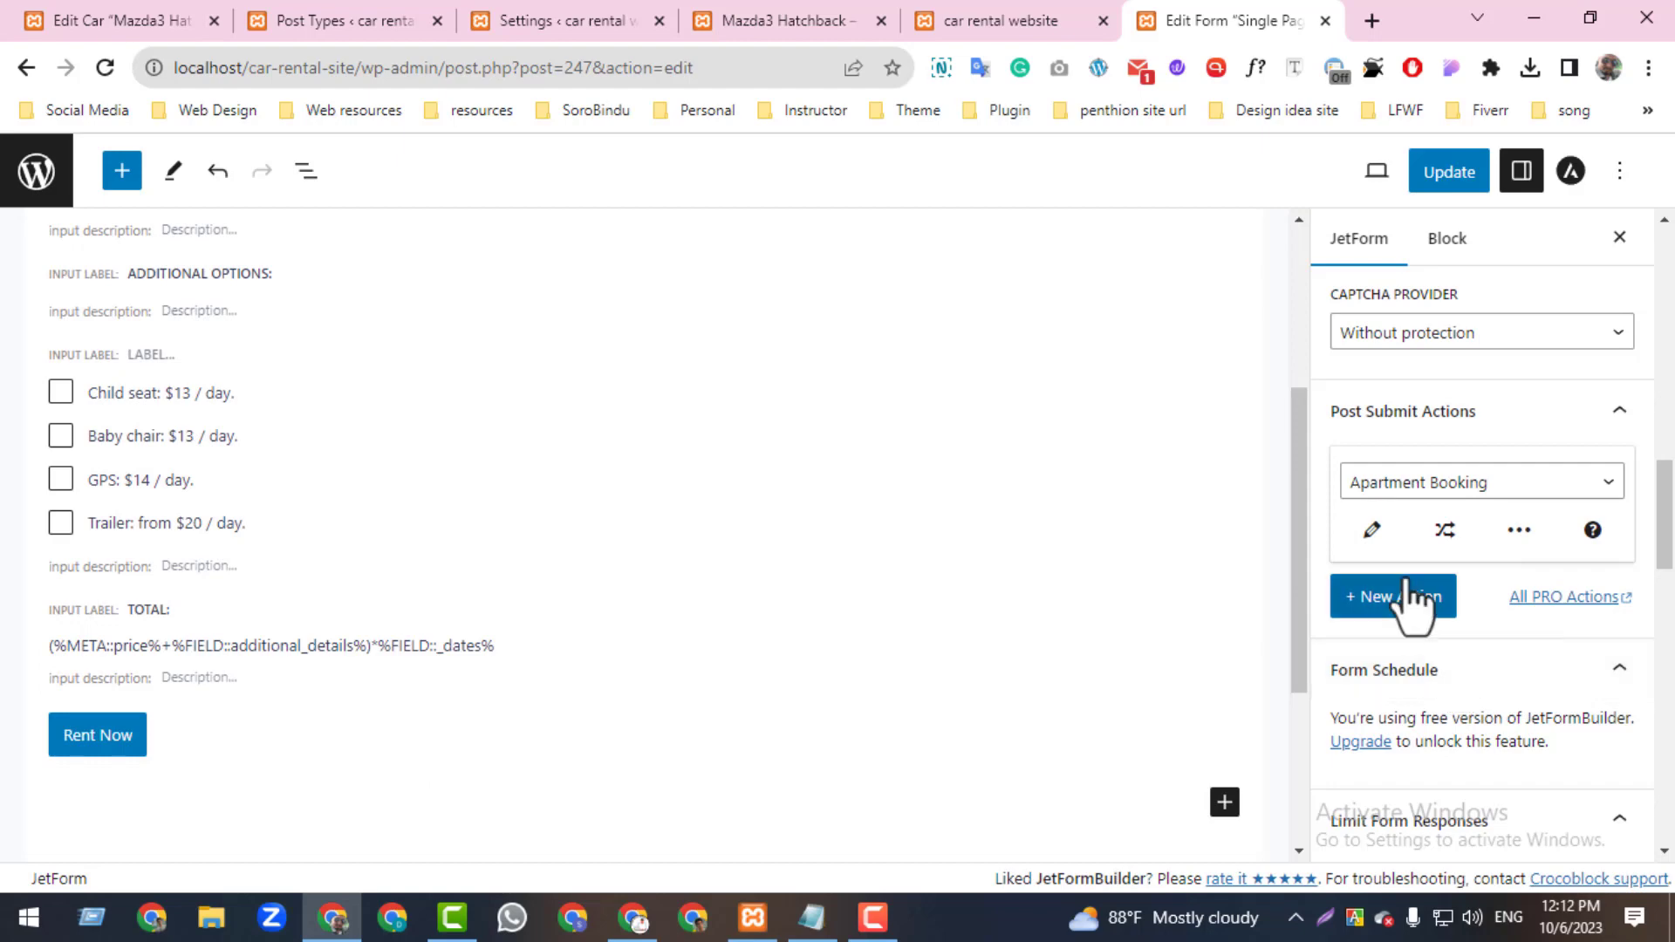
# - Review the Apartment Booking action's settings once more, apply them, and update the booking form
pyautogui.click(1372, 531)
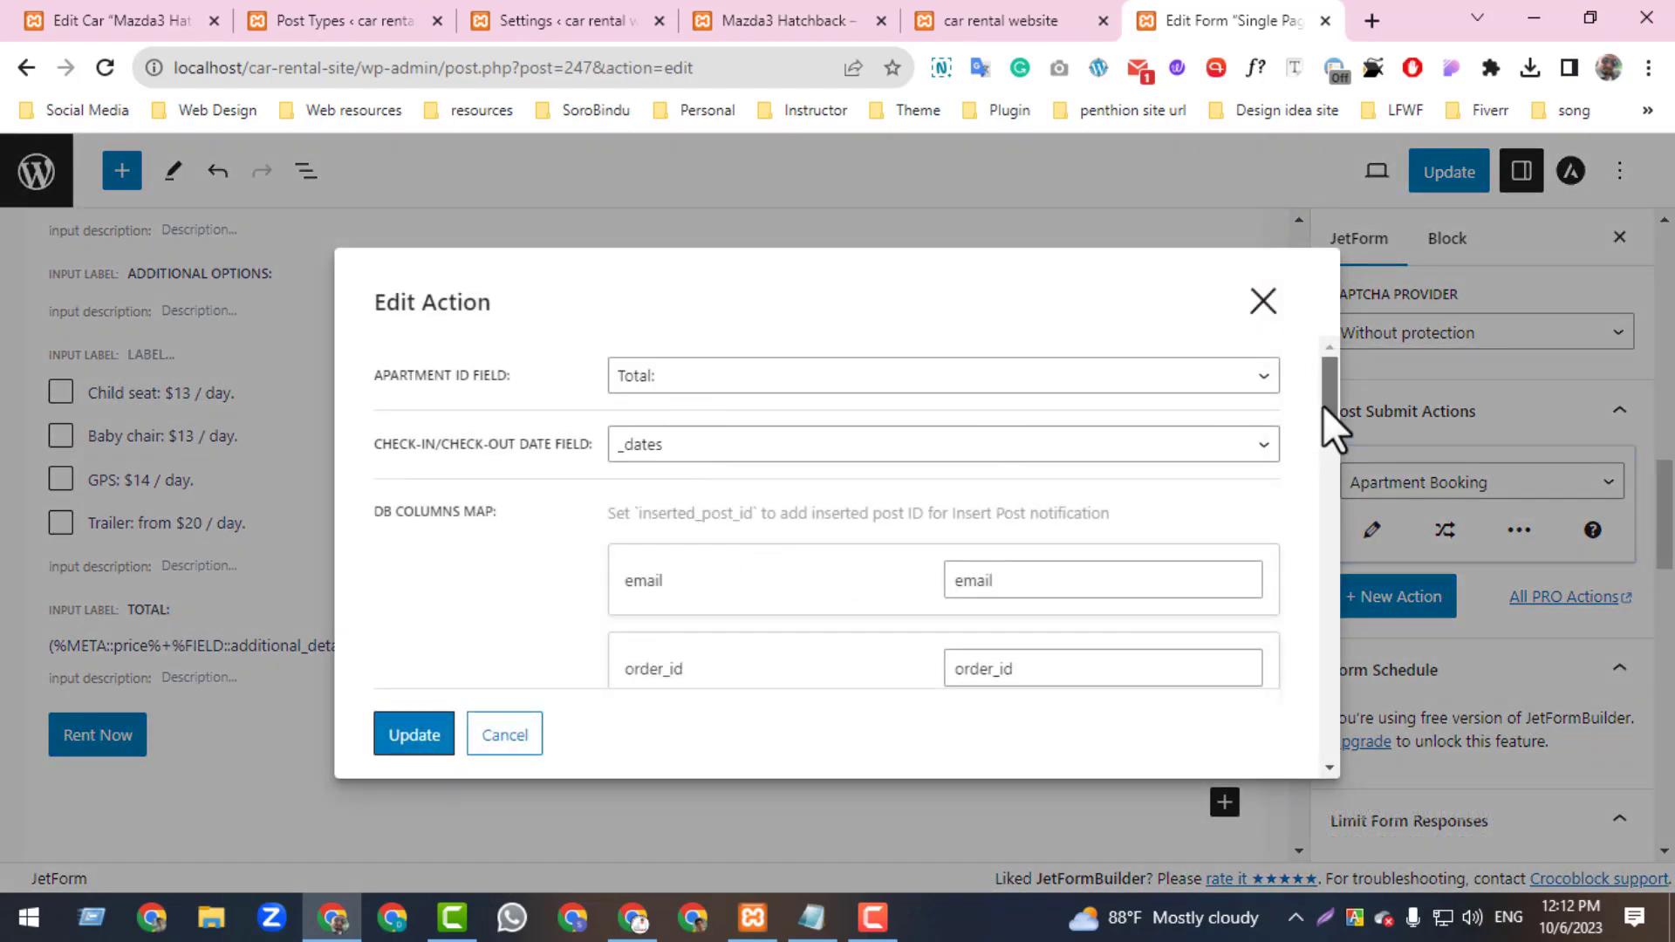
pyautogui.moveTo(1331, 420); pyautogui.dragTo(1285, 650)
pyautogui.scroll(-5, 1283, 651)
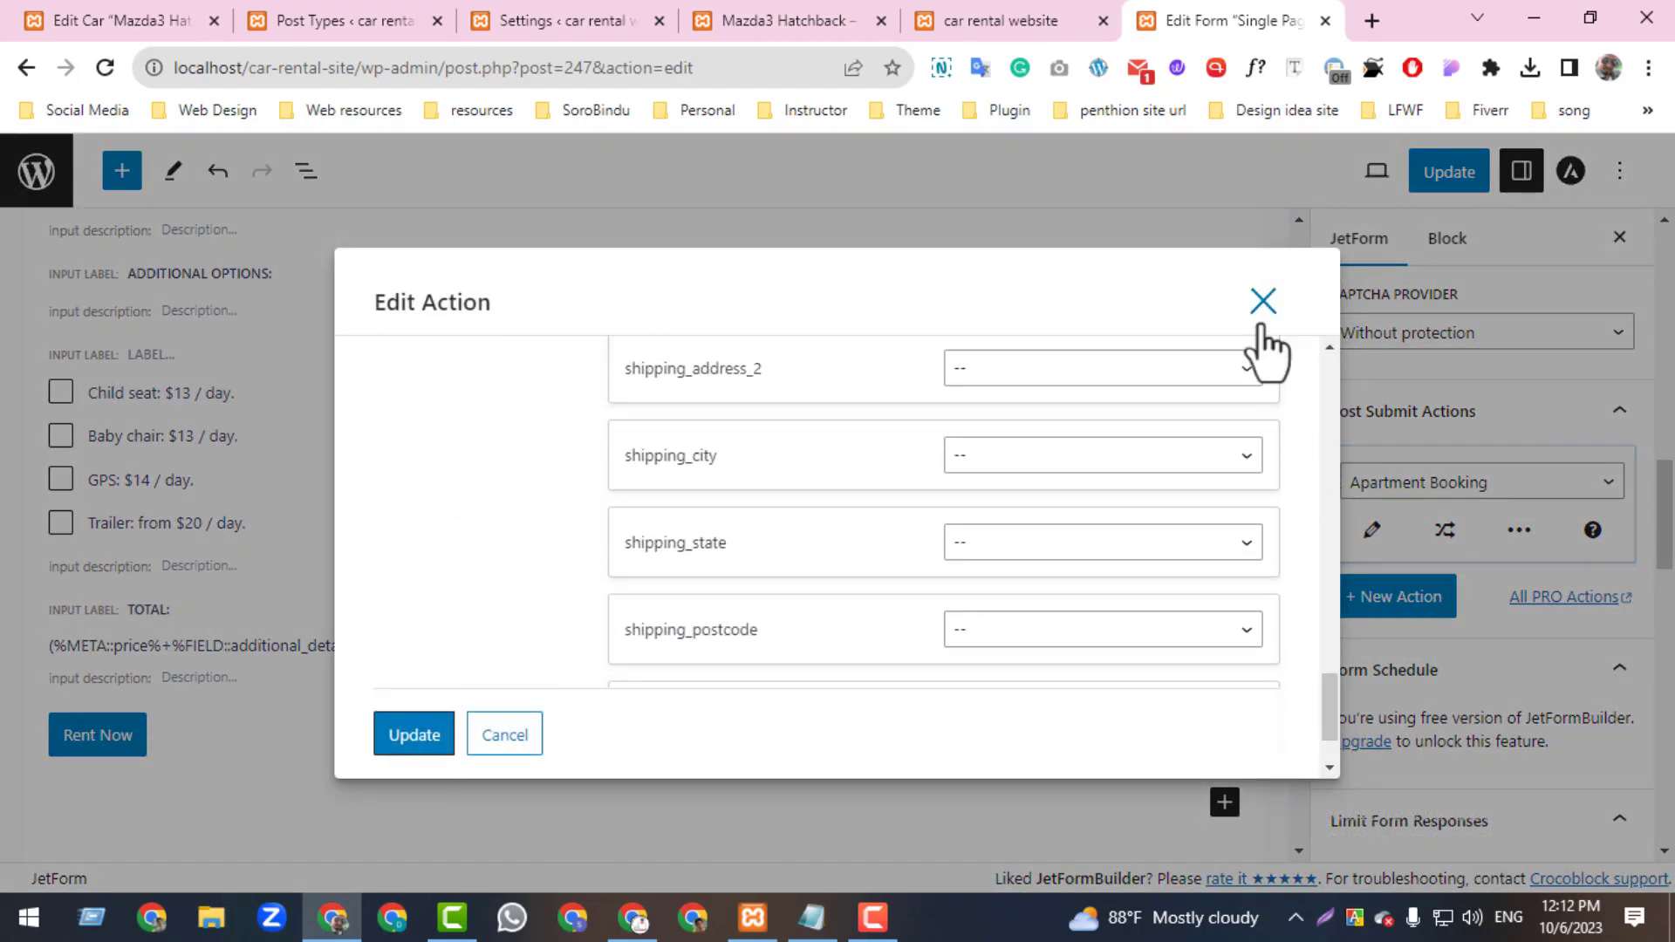
pyautogui.click(441, 733)
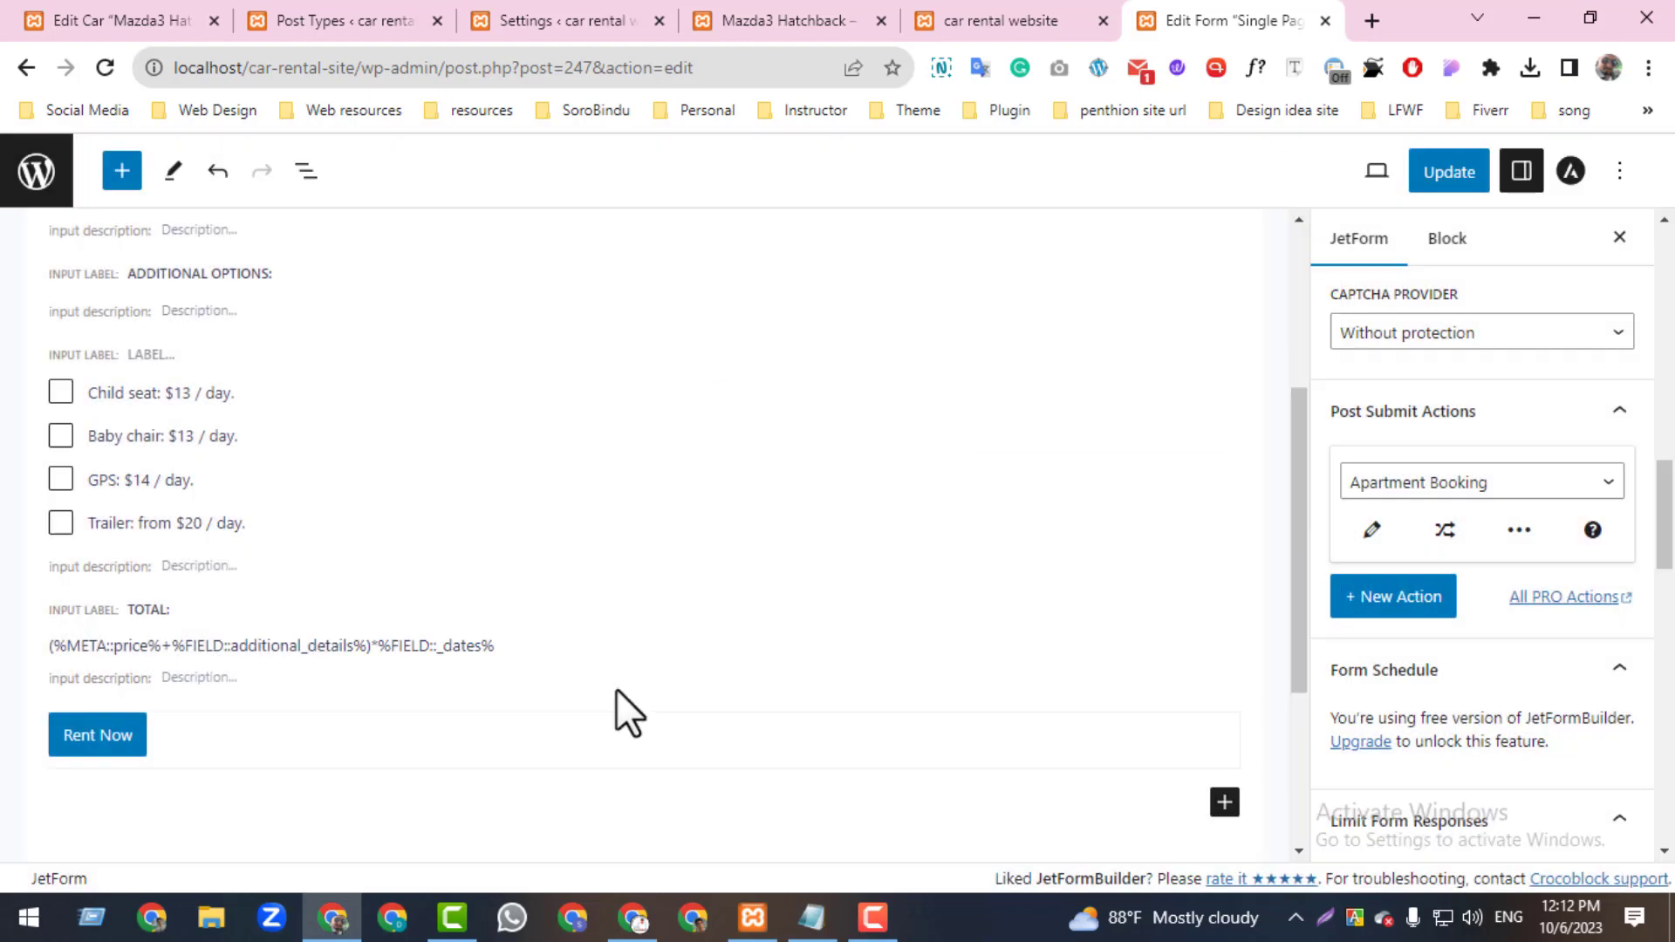
pyautogui.click(1458, 176)
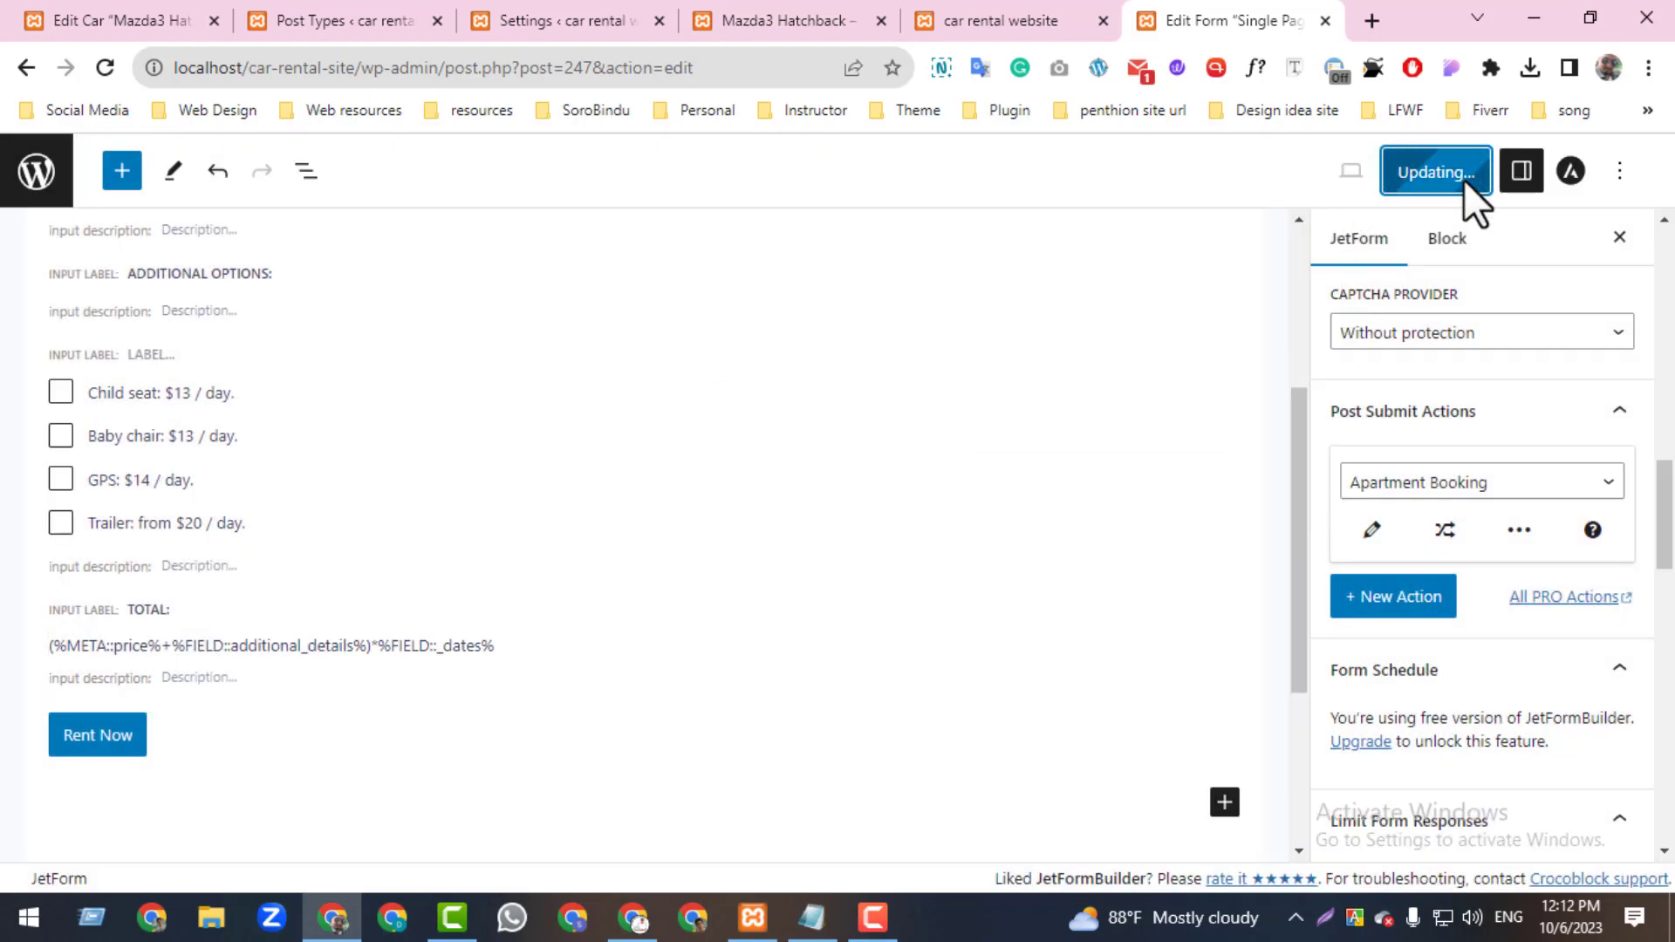
# - Reload the Mazda3 Hatchback page and set the pick-up date to 10-07-2023 and the return date to 10-08-2023
pyautogui.click(991, 23)
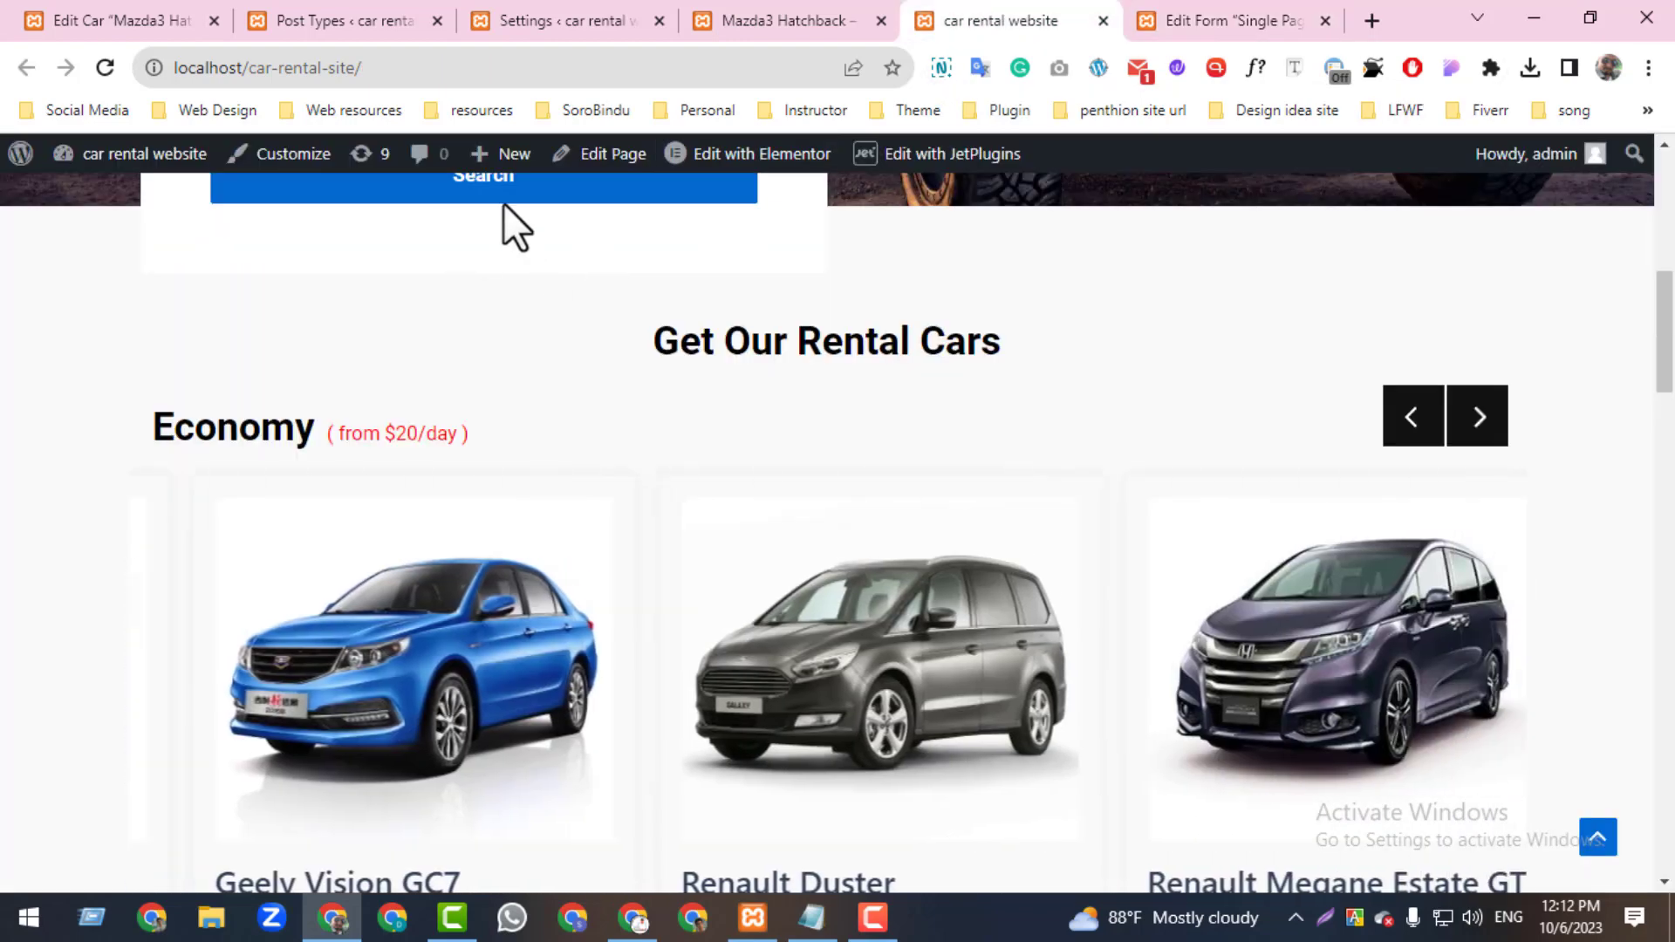
pyautogui.click(803, 19)
pyautogui.click(107, 69)
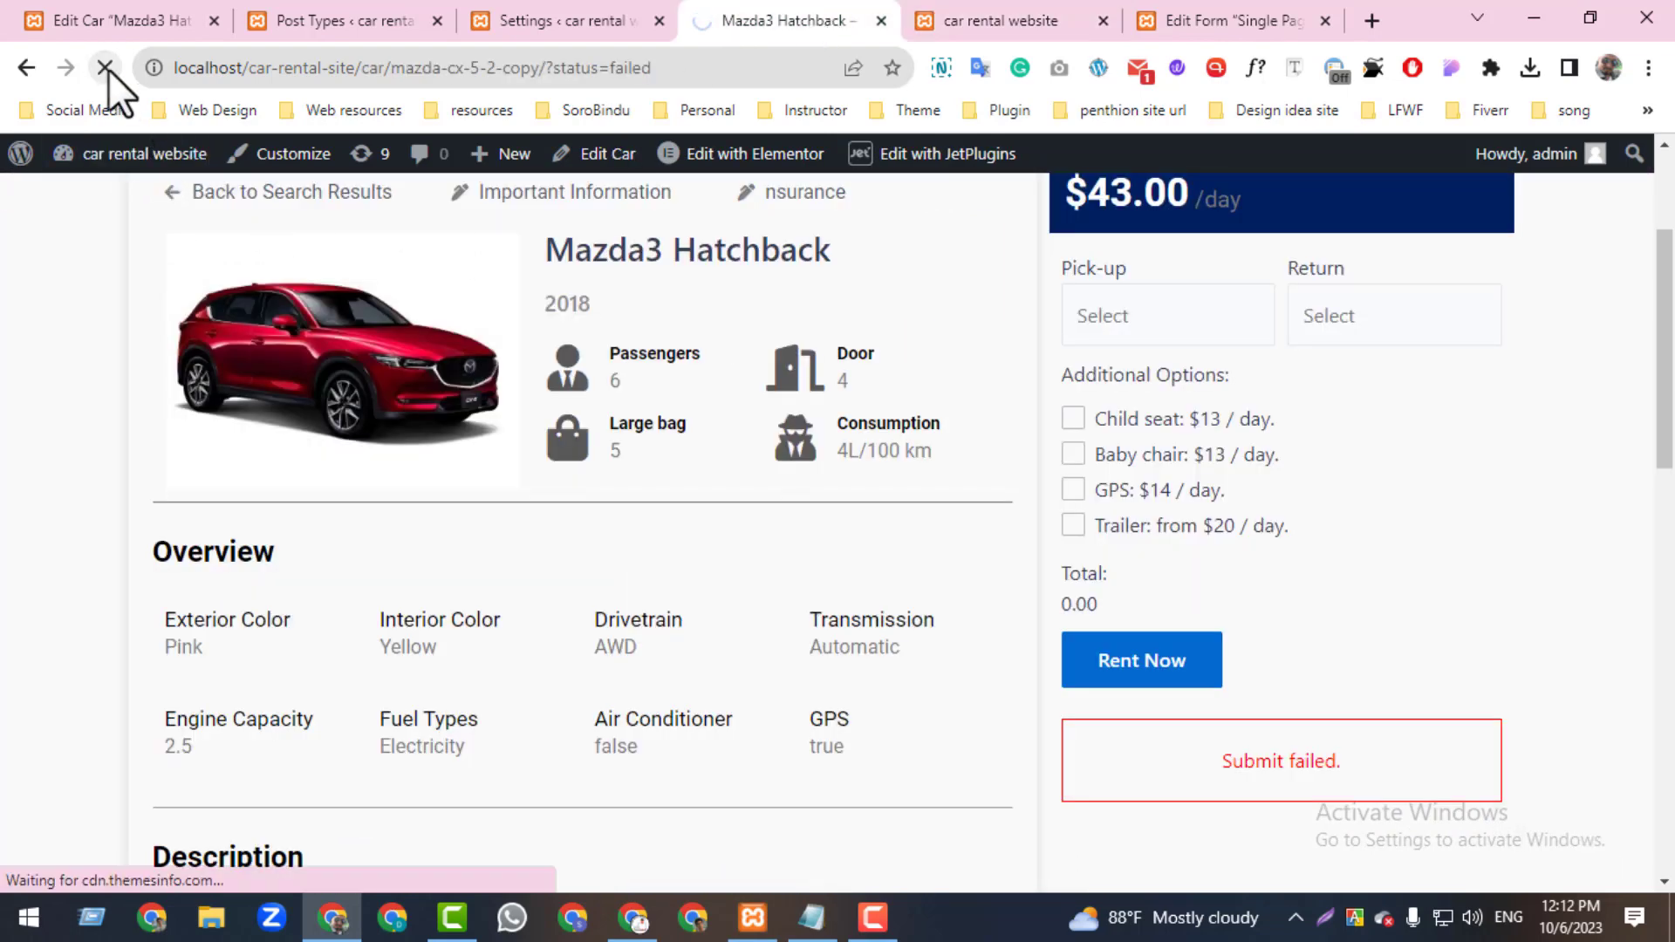
pyautogui.click(1066, 333)
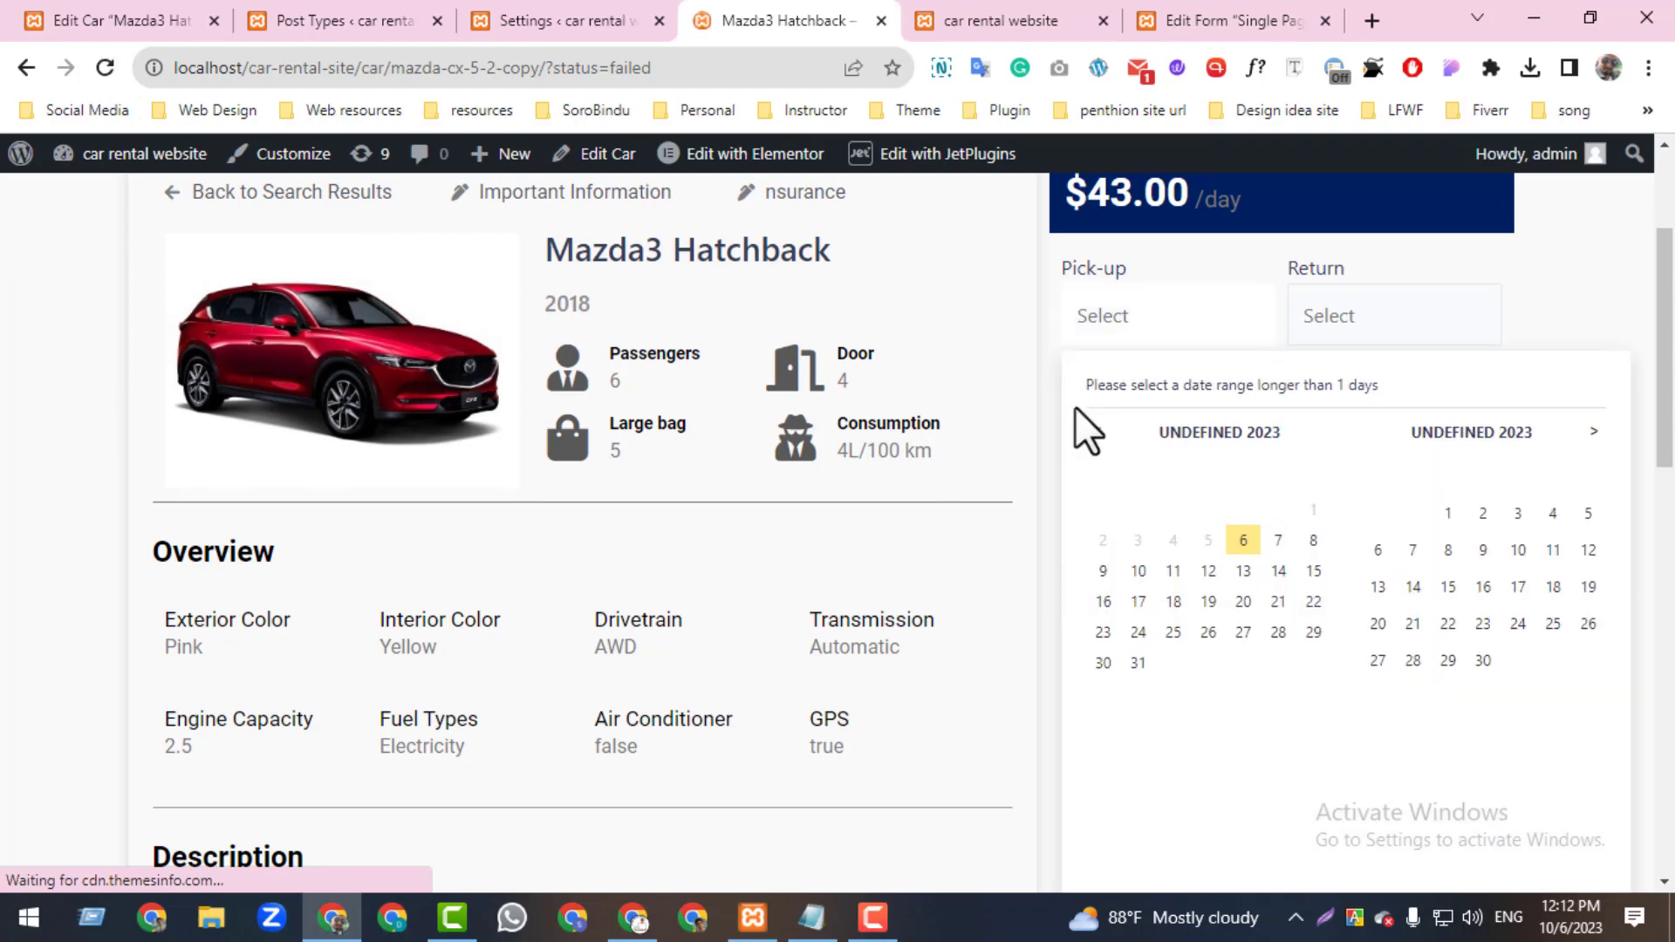
pyautogui.click(1278, 550)
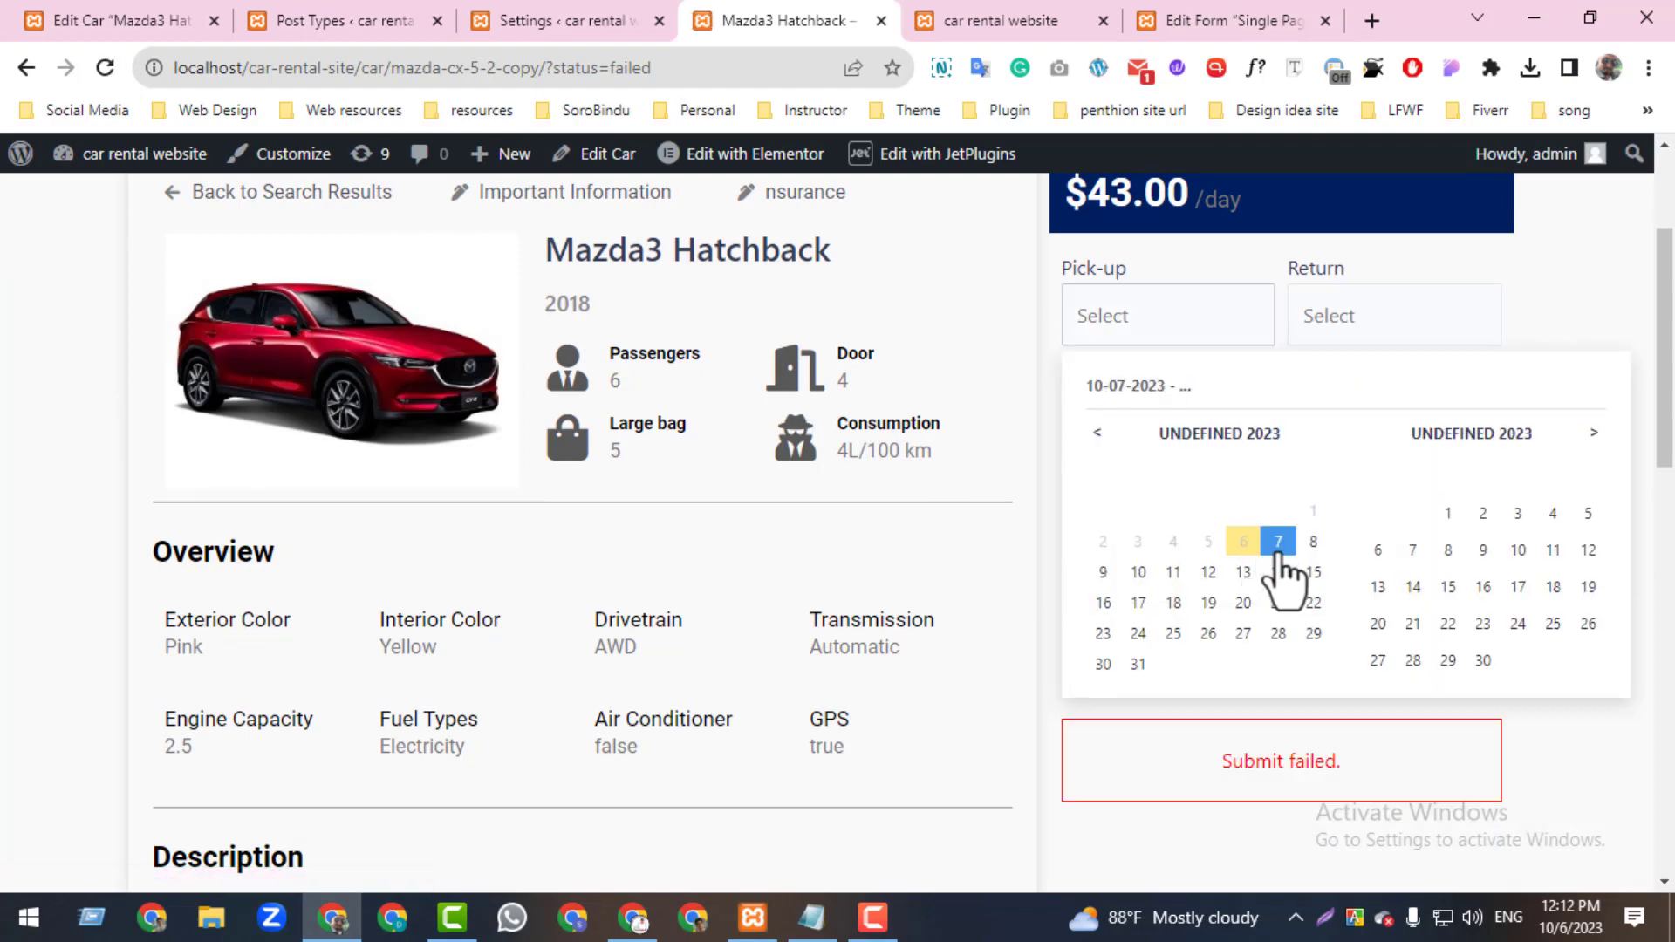
pyautogui.click(1313, 542)
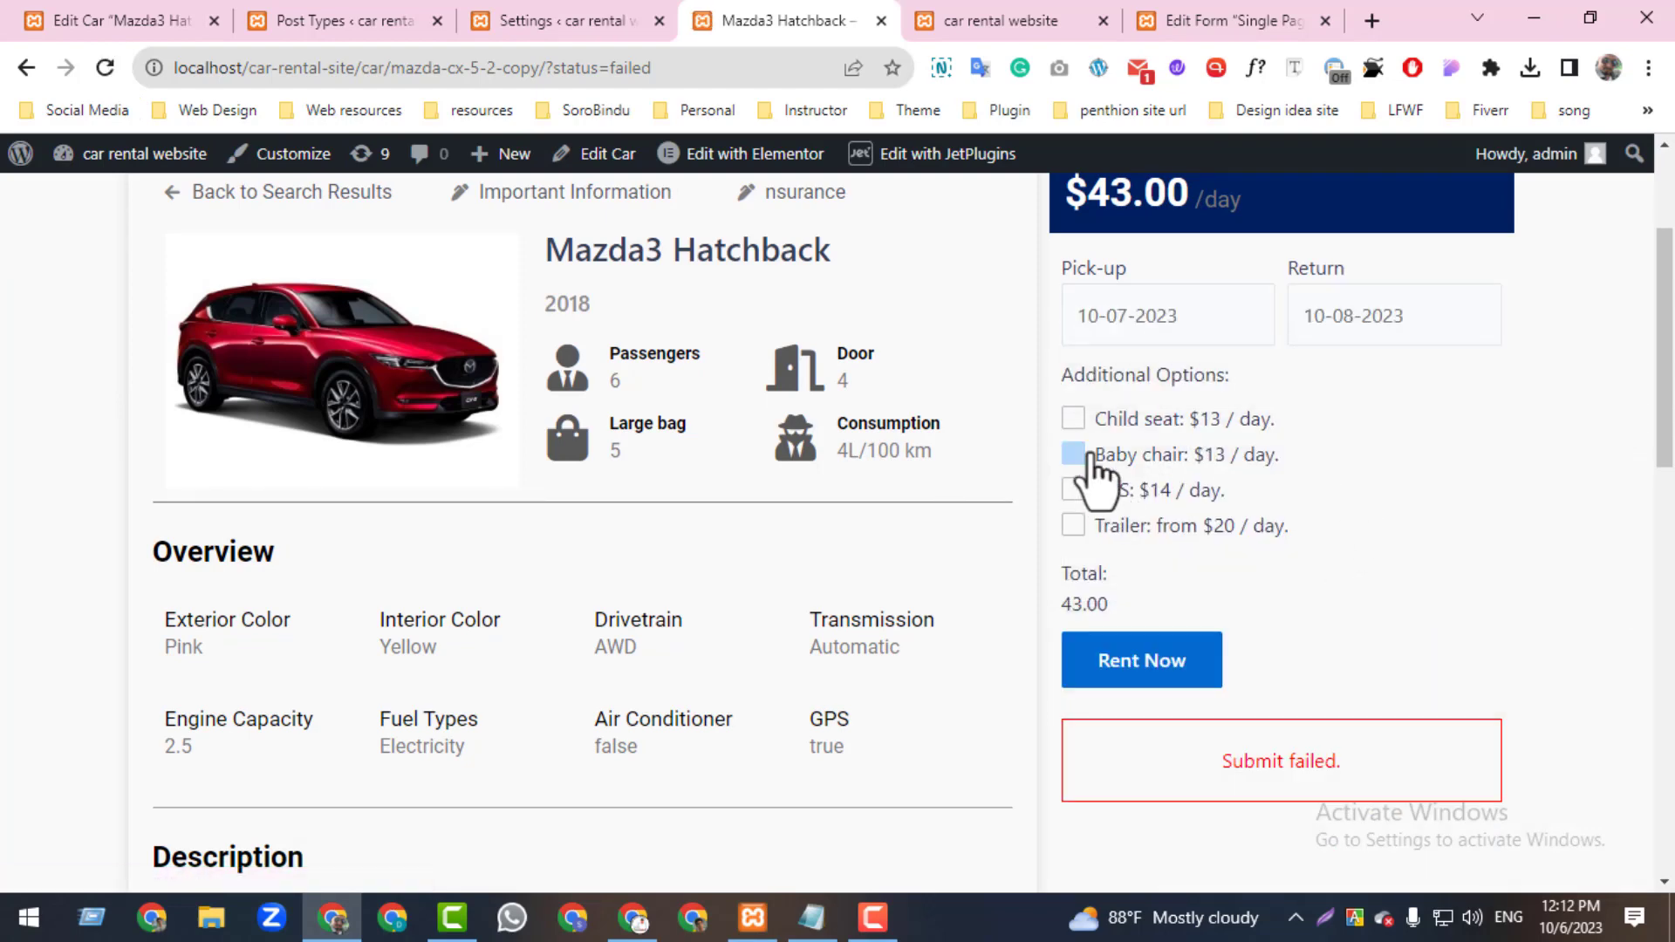
# - Add the Baby chair option, check the total, and submit the rental
pyautogui.click(1089, 456)
pyautogui.moveTo(1062, 606); pyautogui.dragTo(1208, 610)
pyautogui.click(1161, 672)
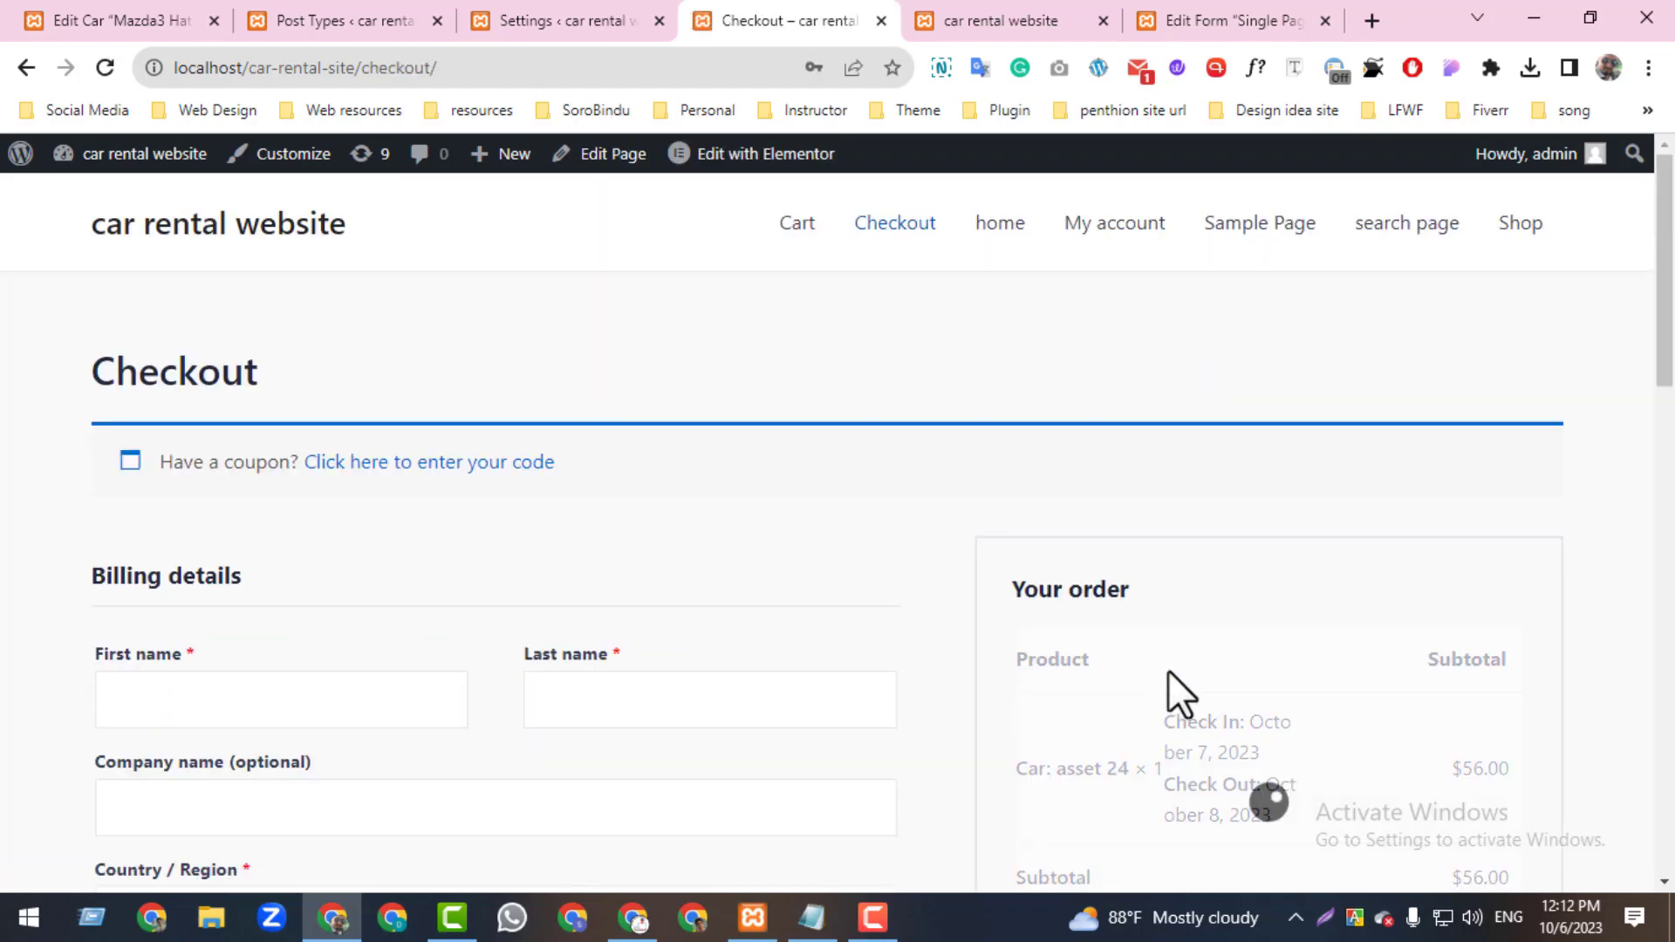
# - Examine the order total and the payment method notice on the checkout page
pyautogui.moveTo(1664, 382); pyautogui.dragTo(1664, 506)
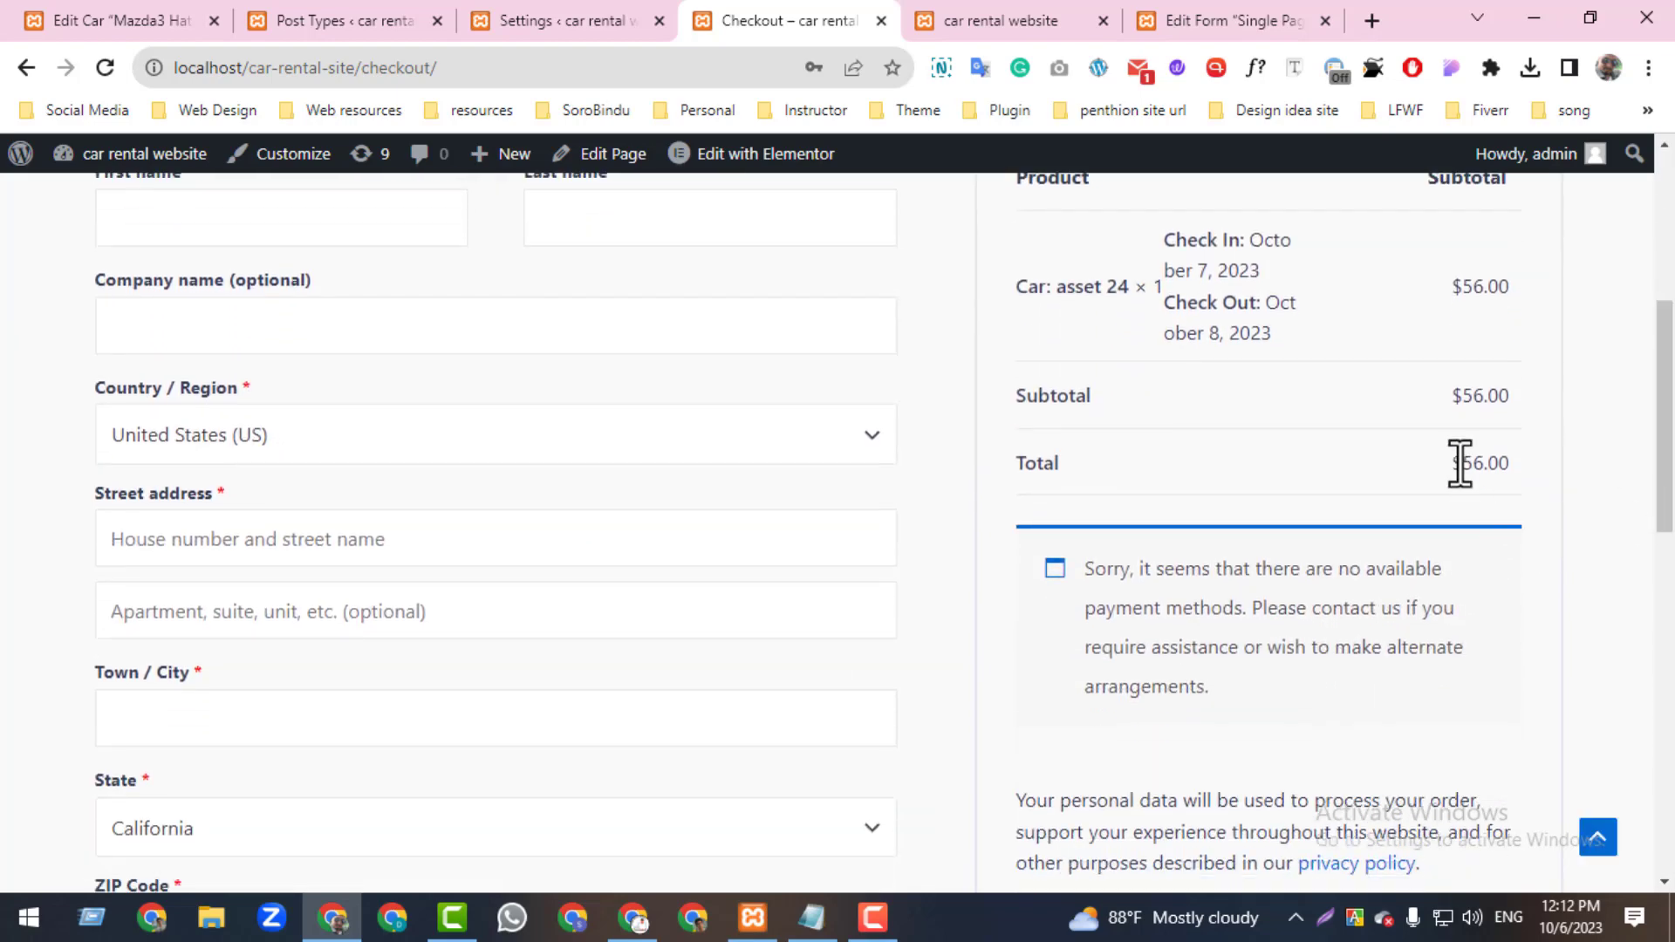
pyautogui.tripleClick(1466, 464)
pyautogui.scroll(-1, 1533, 515)
pyautogui.moveTo(1077, 465); pyautogui.dragTo(1244, 654)
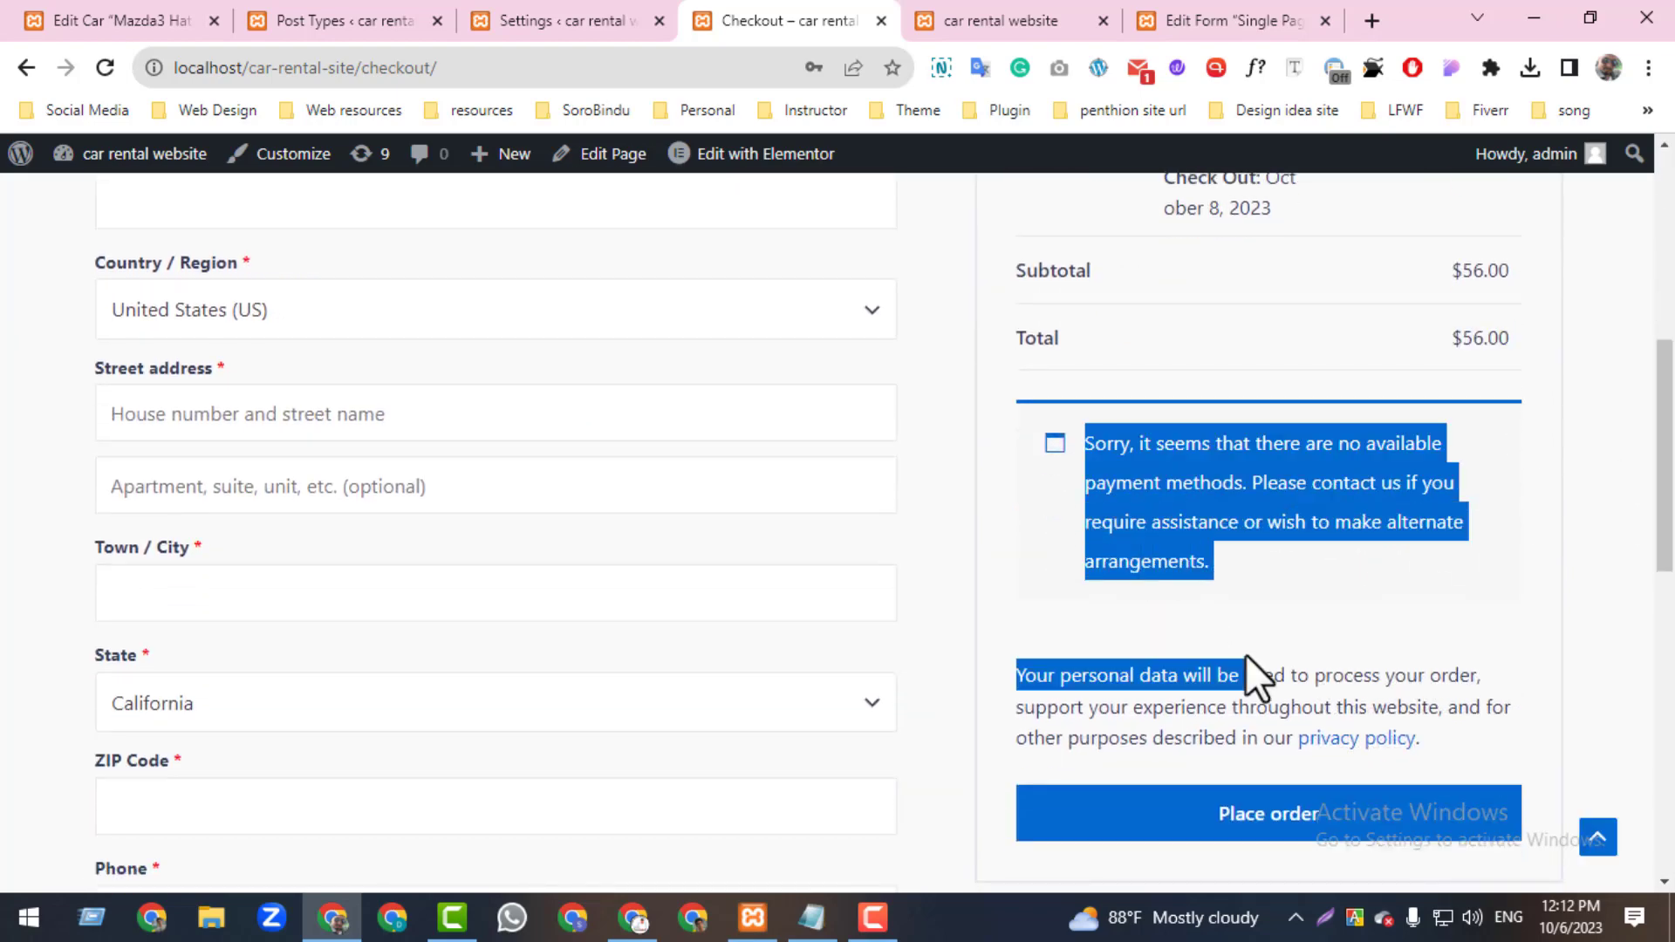
pyautogui.click(1342, 614)
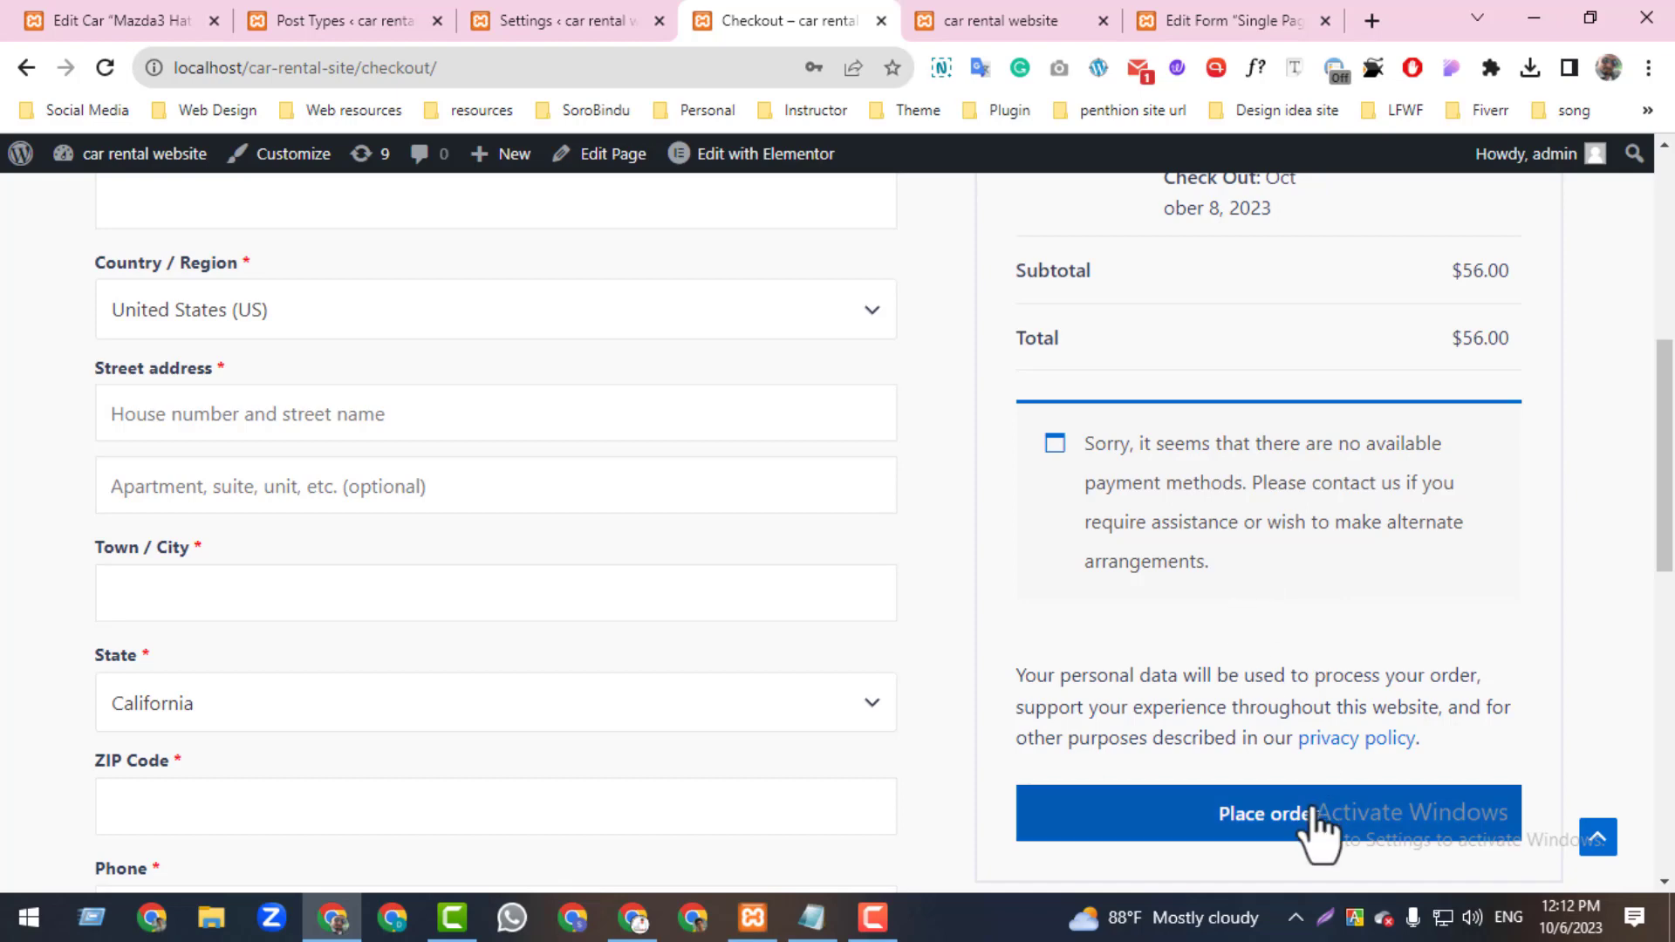
pyautogui.click(169, 17)
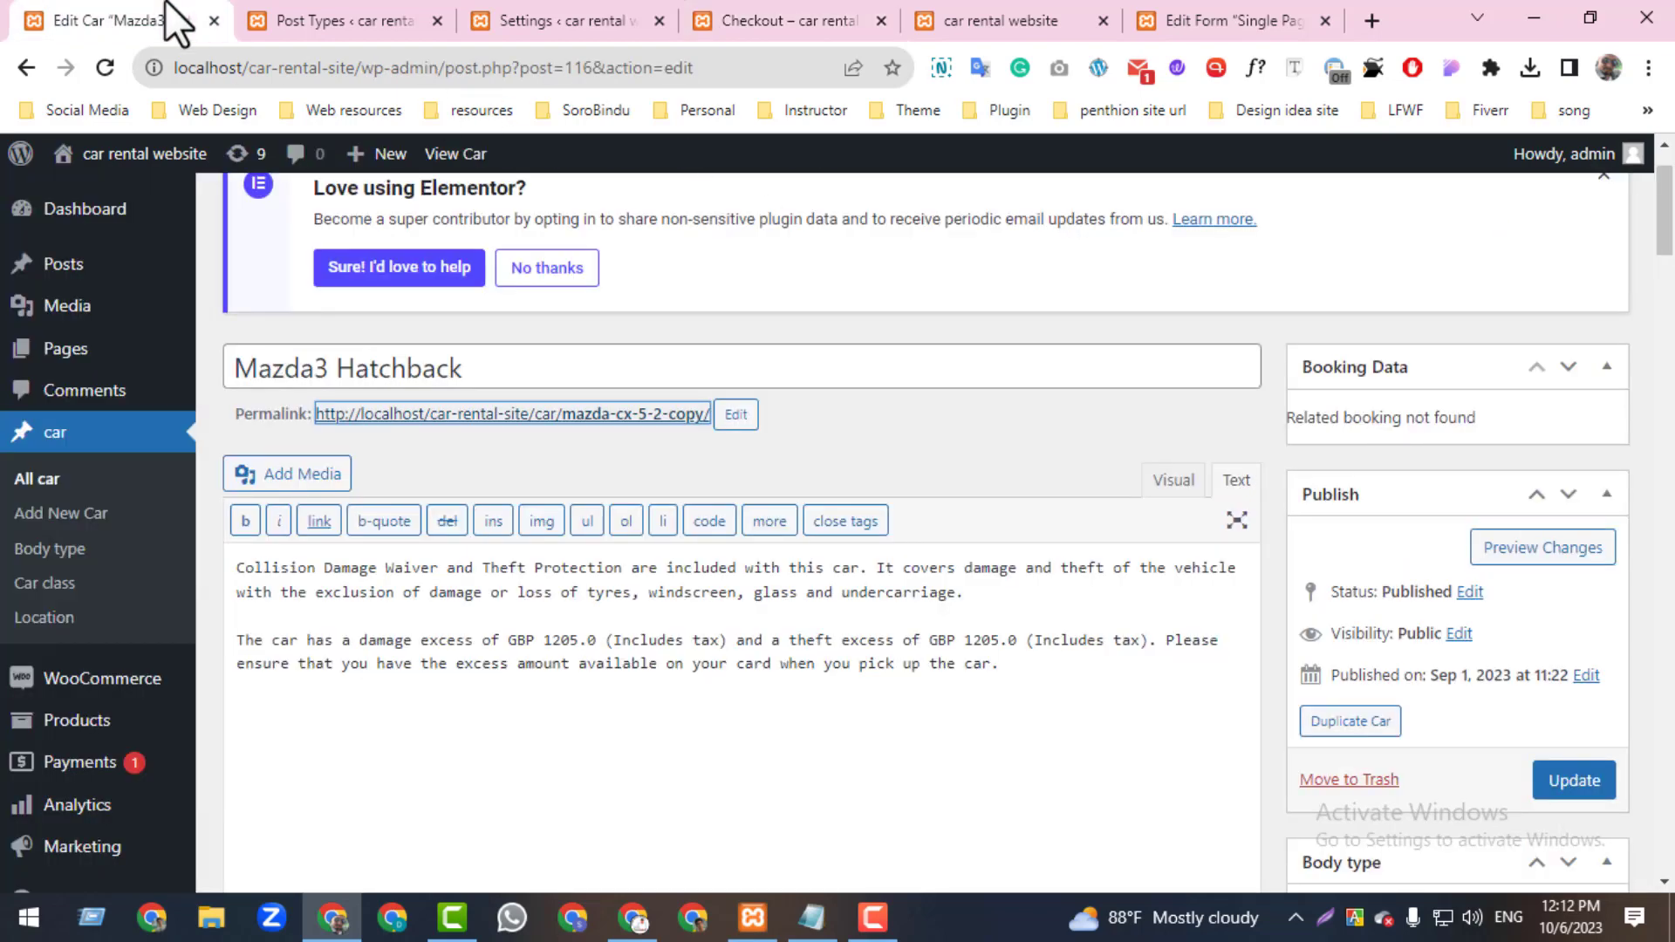
pyautogui.moveTo(135, 682)
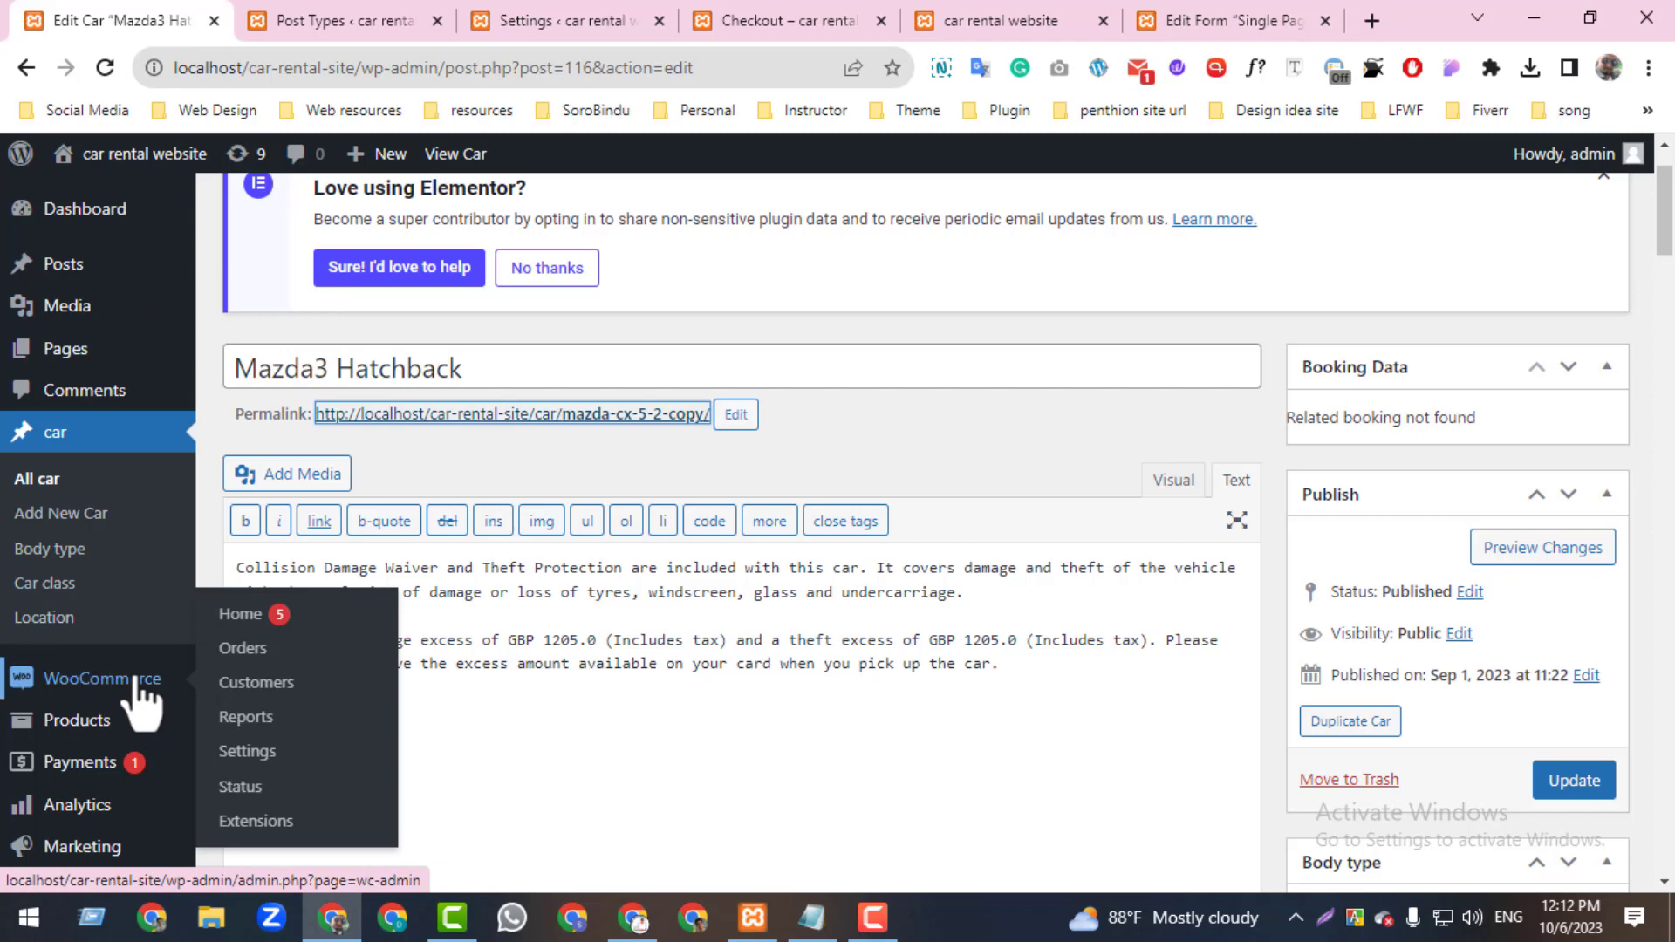
pyautogui.middleClick(240, 650)
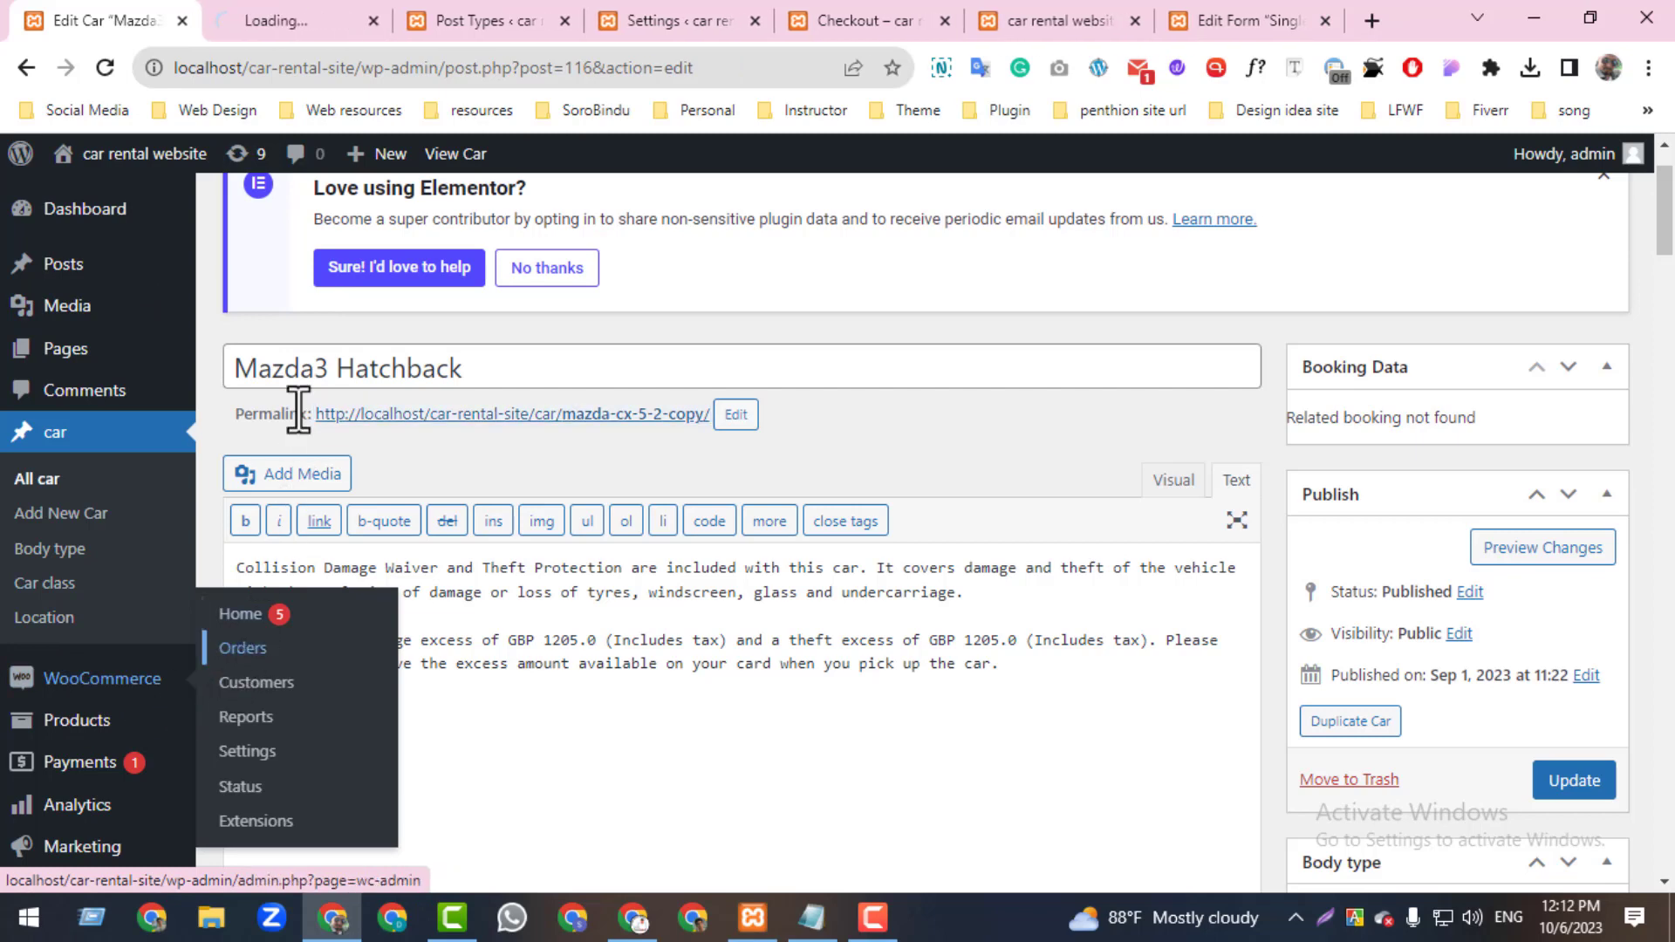
pyautogui.click(276, 33)
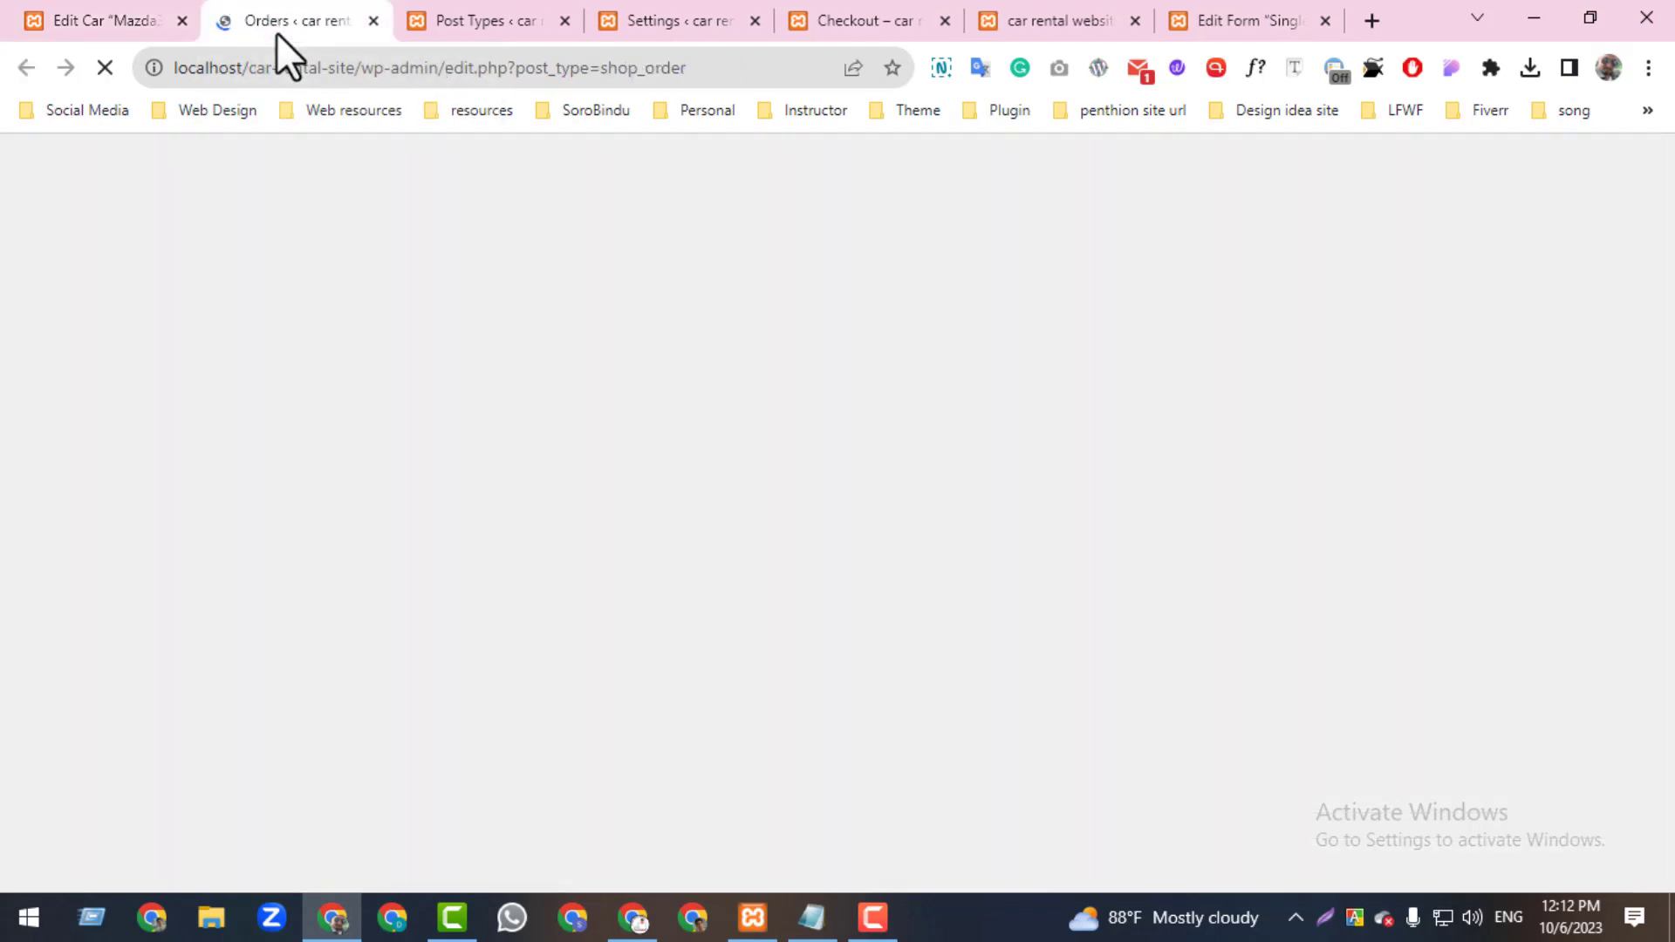
pyautogui.click(372, 21)
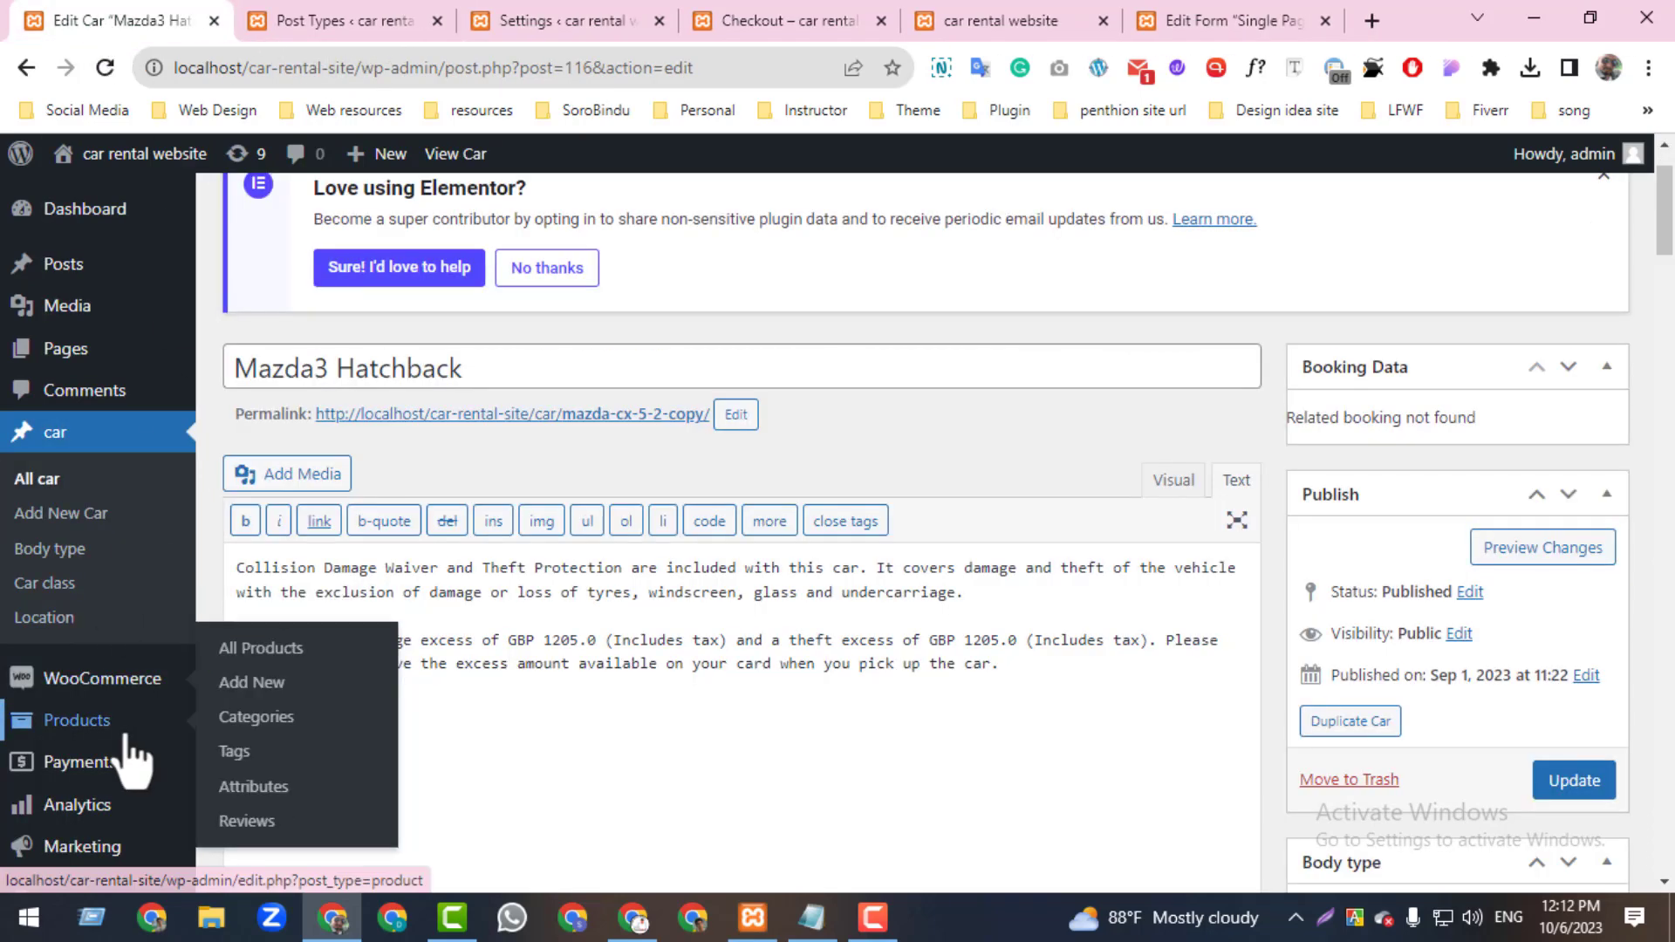
# - Open the admin area's WooPayments page and look through its payment options
pyautogui.click(76, 779)
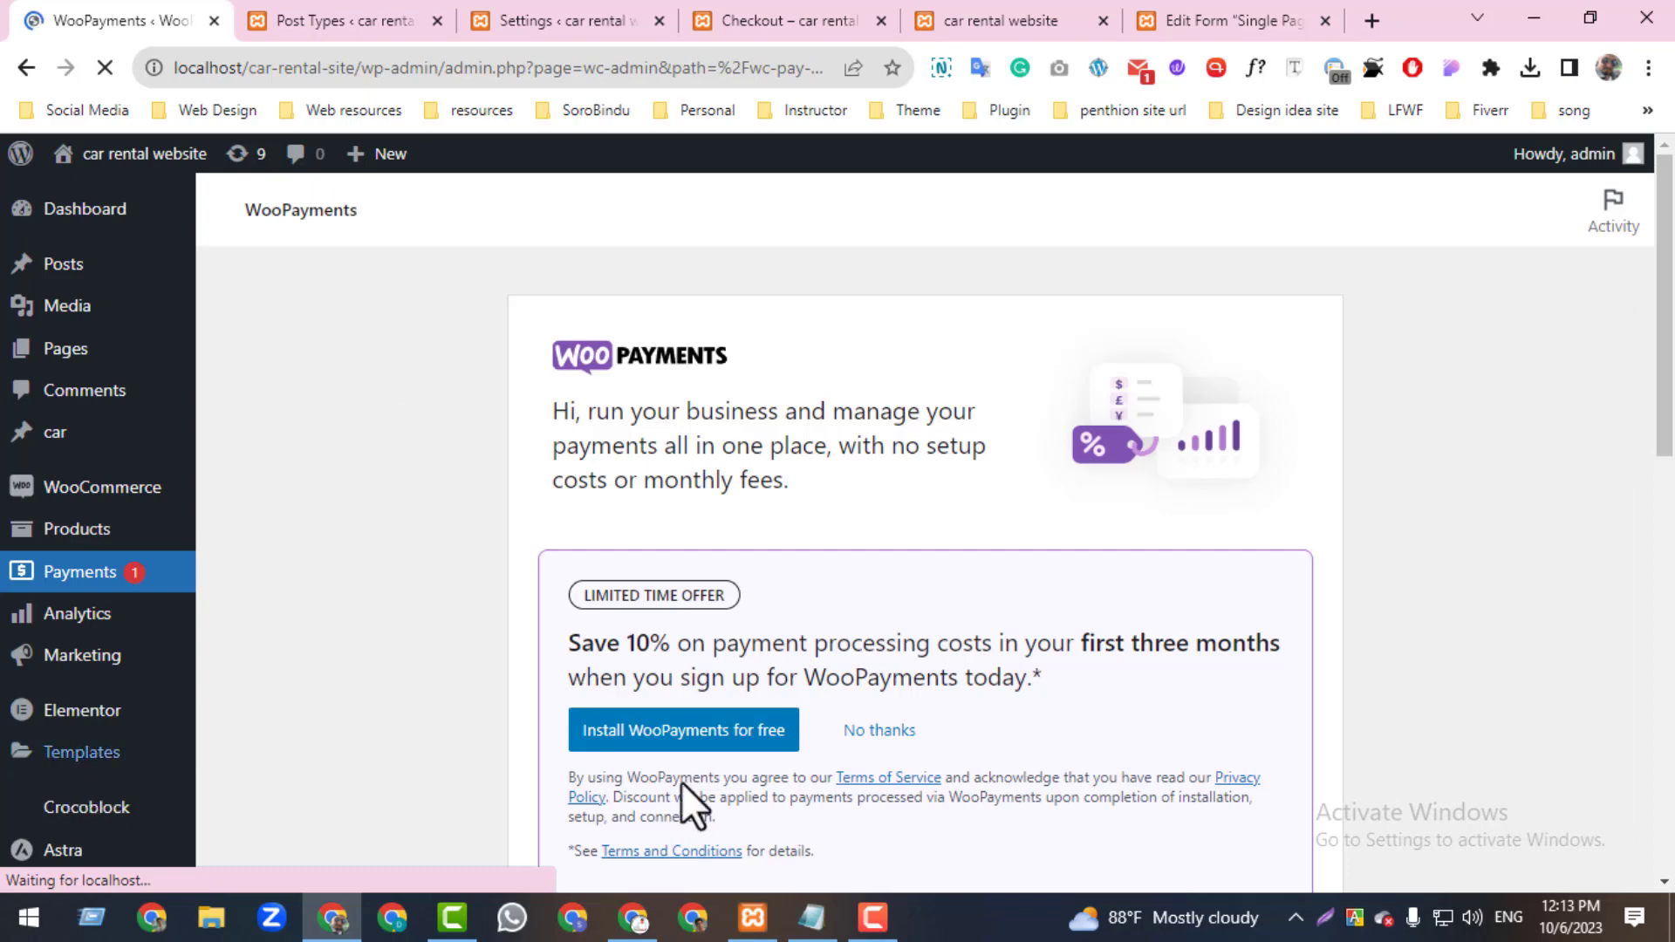
pyautogui.scroll(-8, 1616, 719)
pyautogui.scroll(-3, 1616, 719)
pyautogui.scroll(2, 1610, 815)
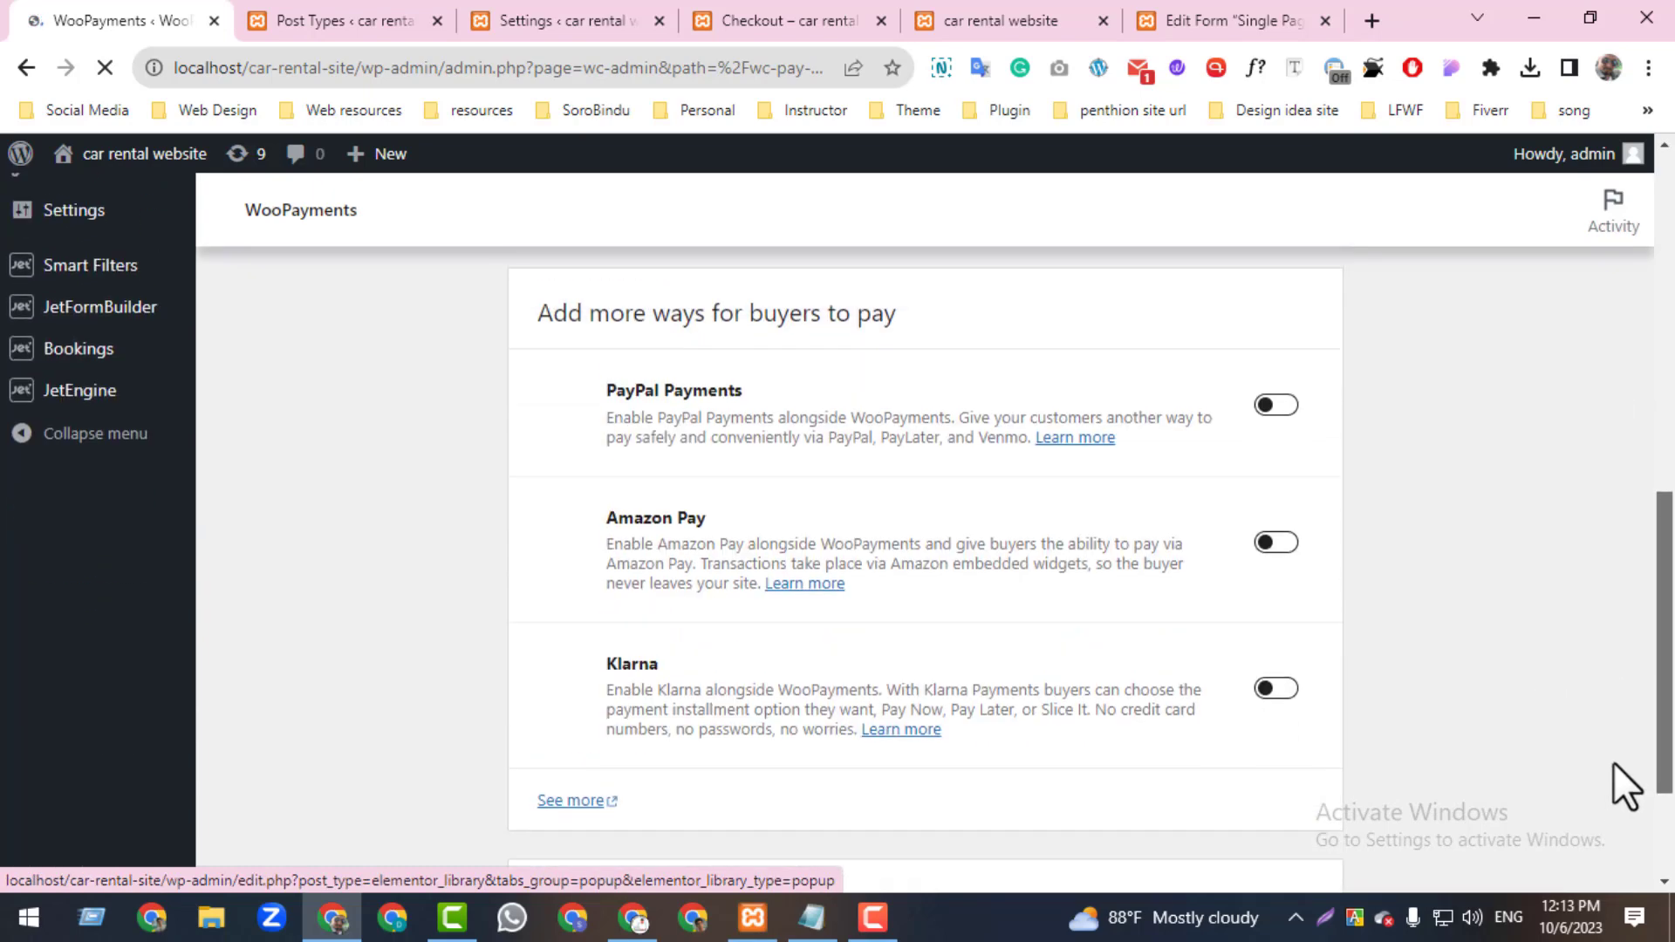
pyautogui.scroll(1, 1614, 762)
pyautogui.moveTo(1614, 718); pyautogui.dragTo(1585, 524)
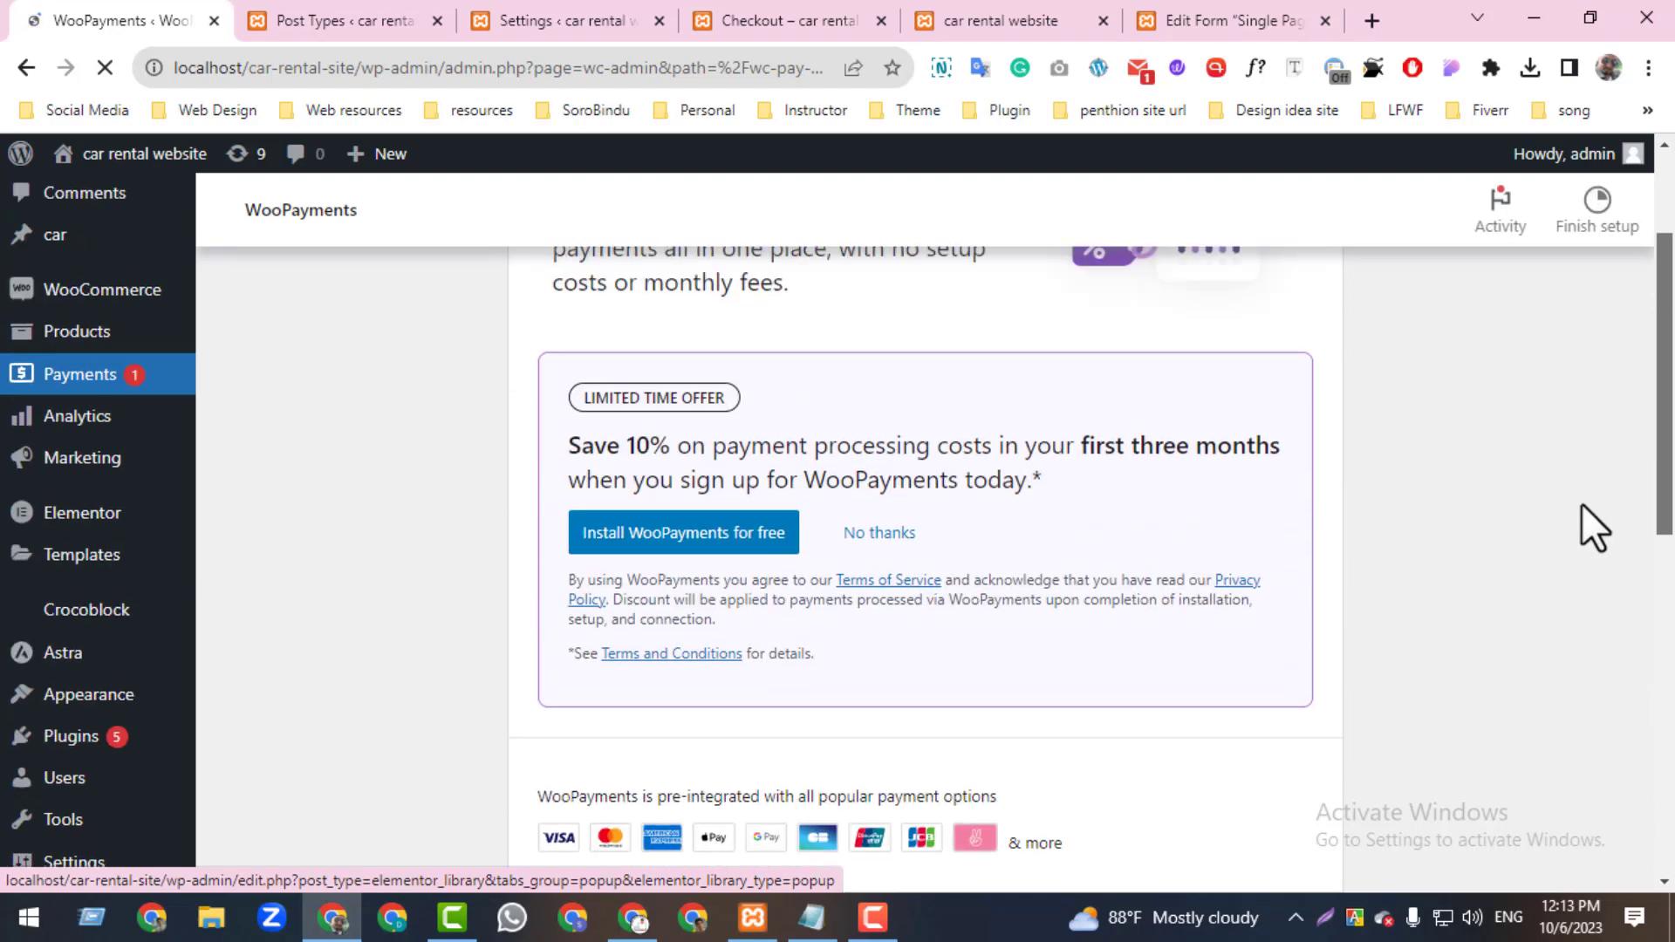
# - Enable Cash on delivery in WooCommerce's payment settings and save the changes
pyautogui.moveTo(109, 305)
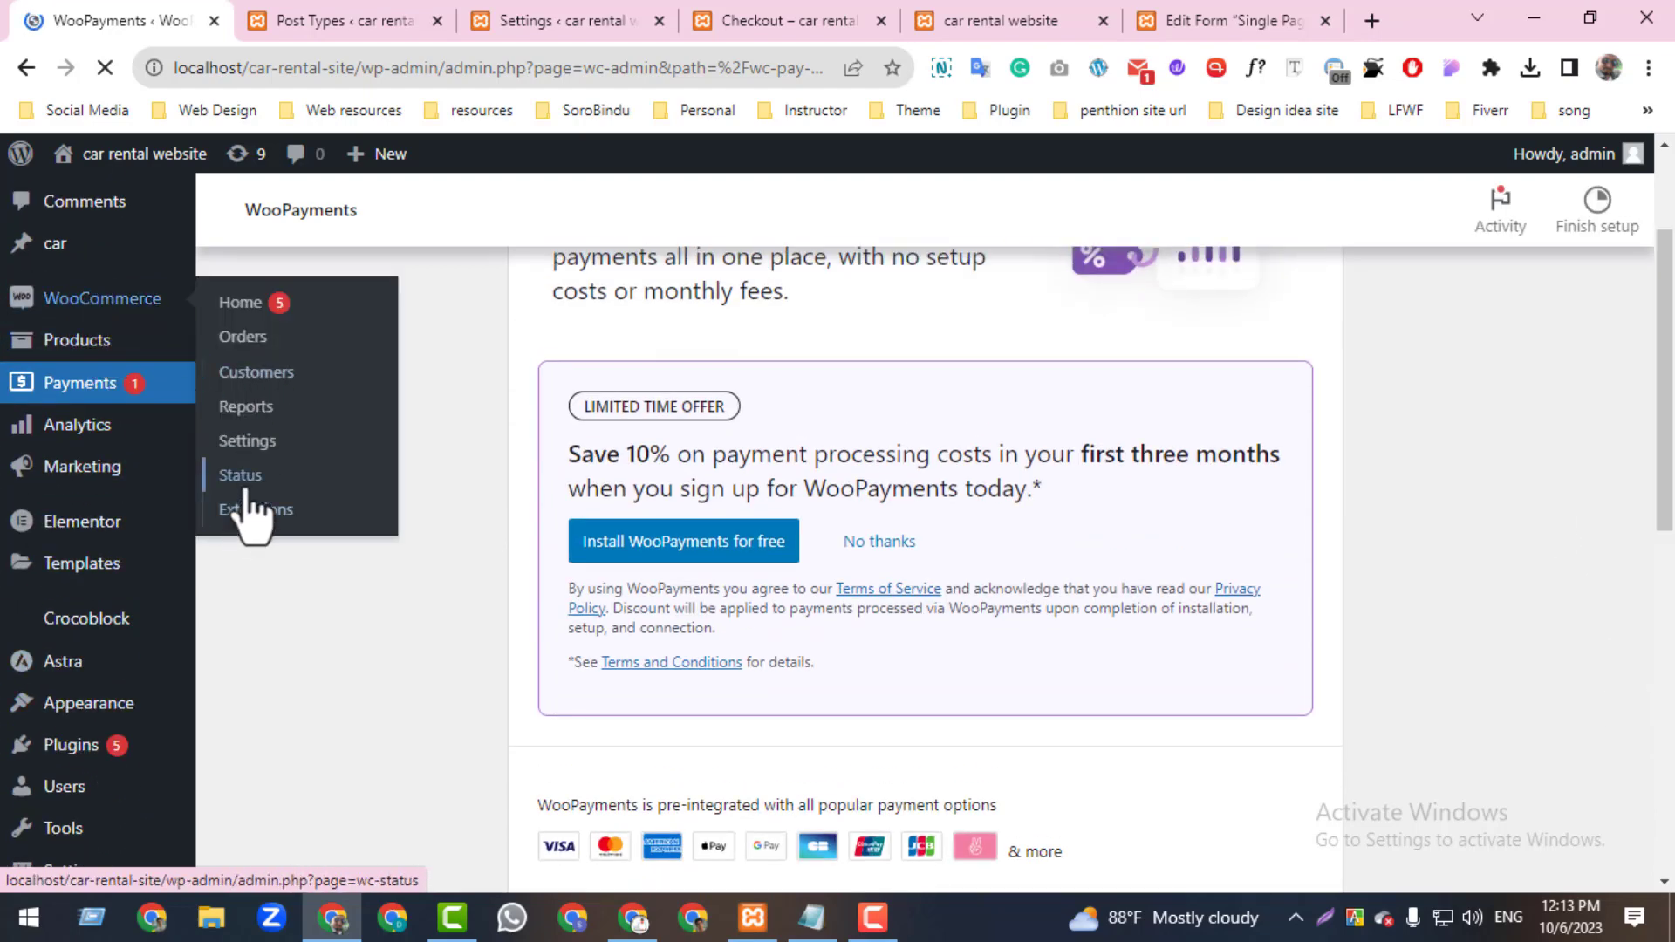
pyautogui.click(264, 445)
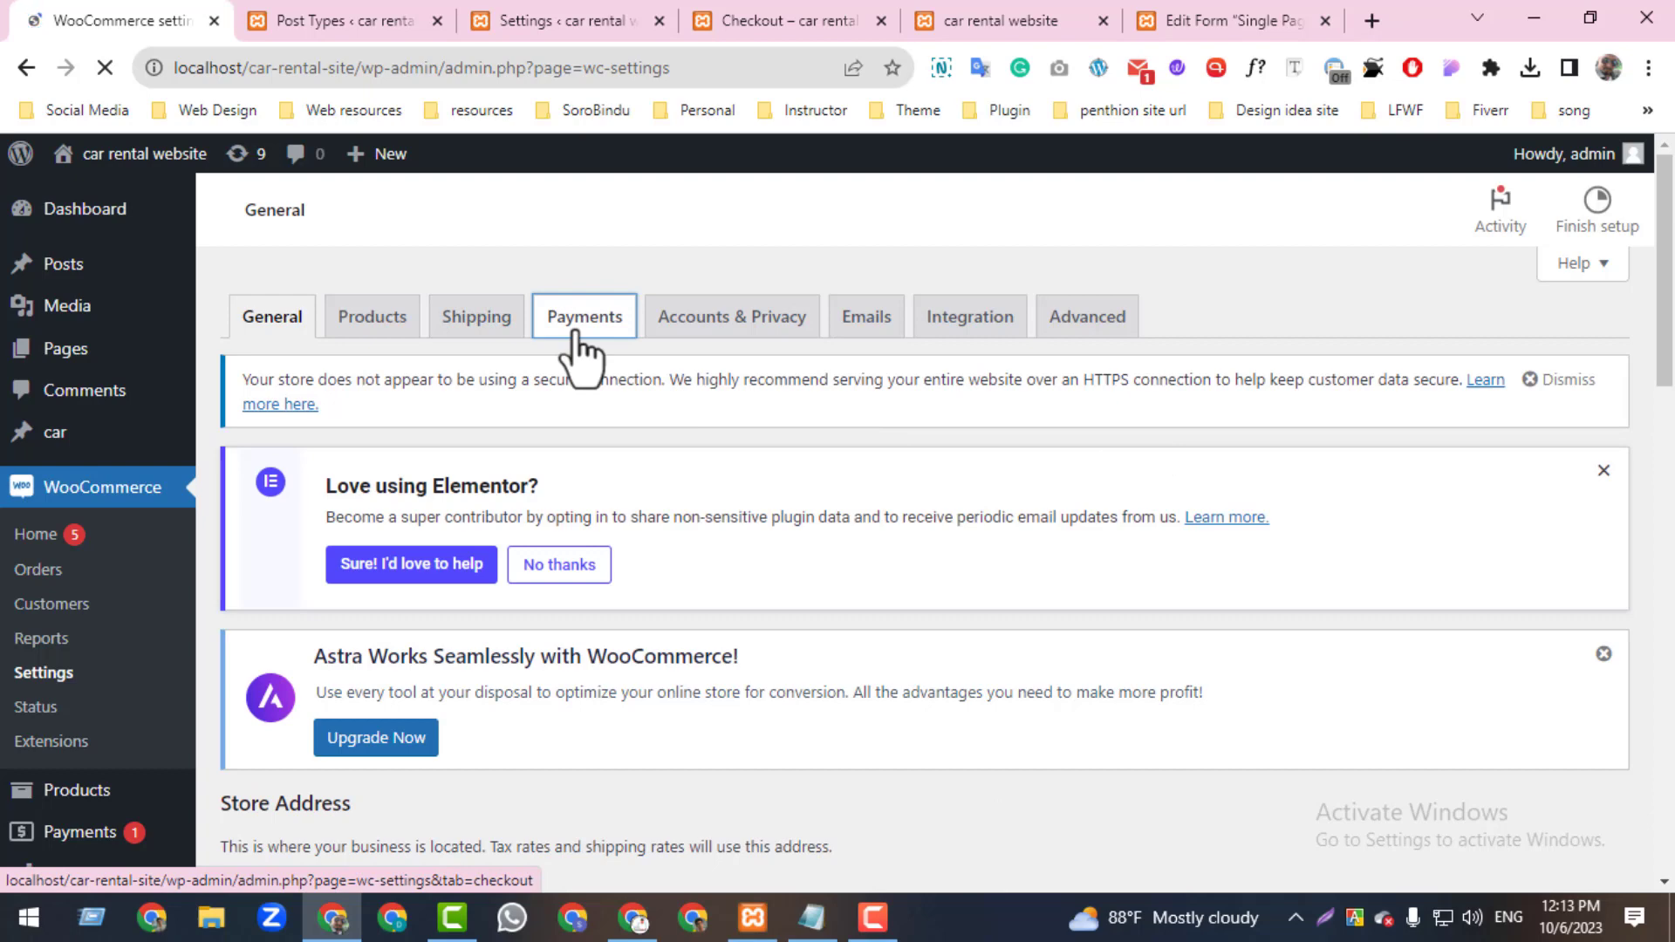
pyautogui.click(580, 342)
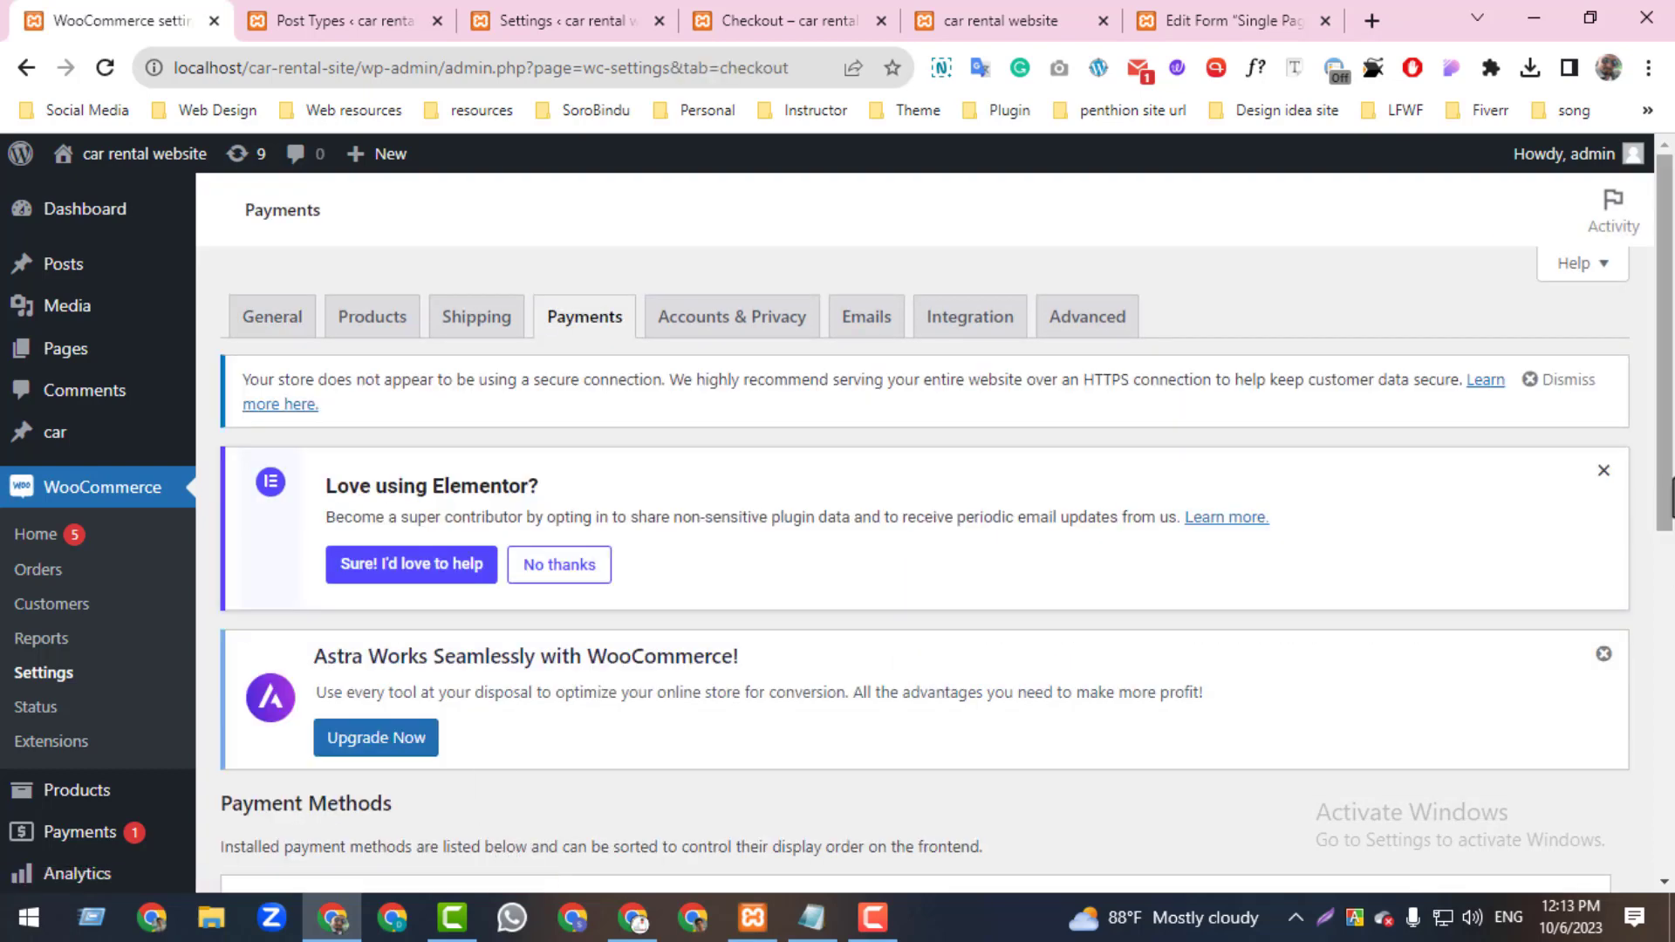
pyautogui.moveTo(1666, 482); pyautogui.dragTo(1665, 692)
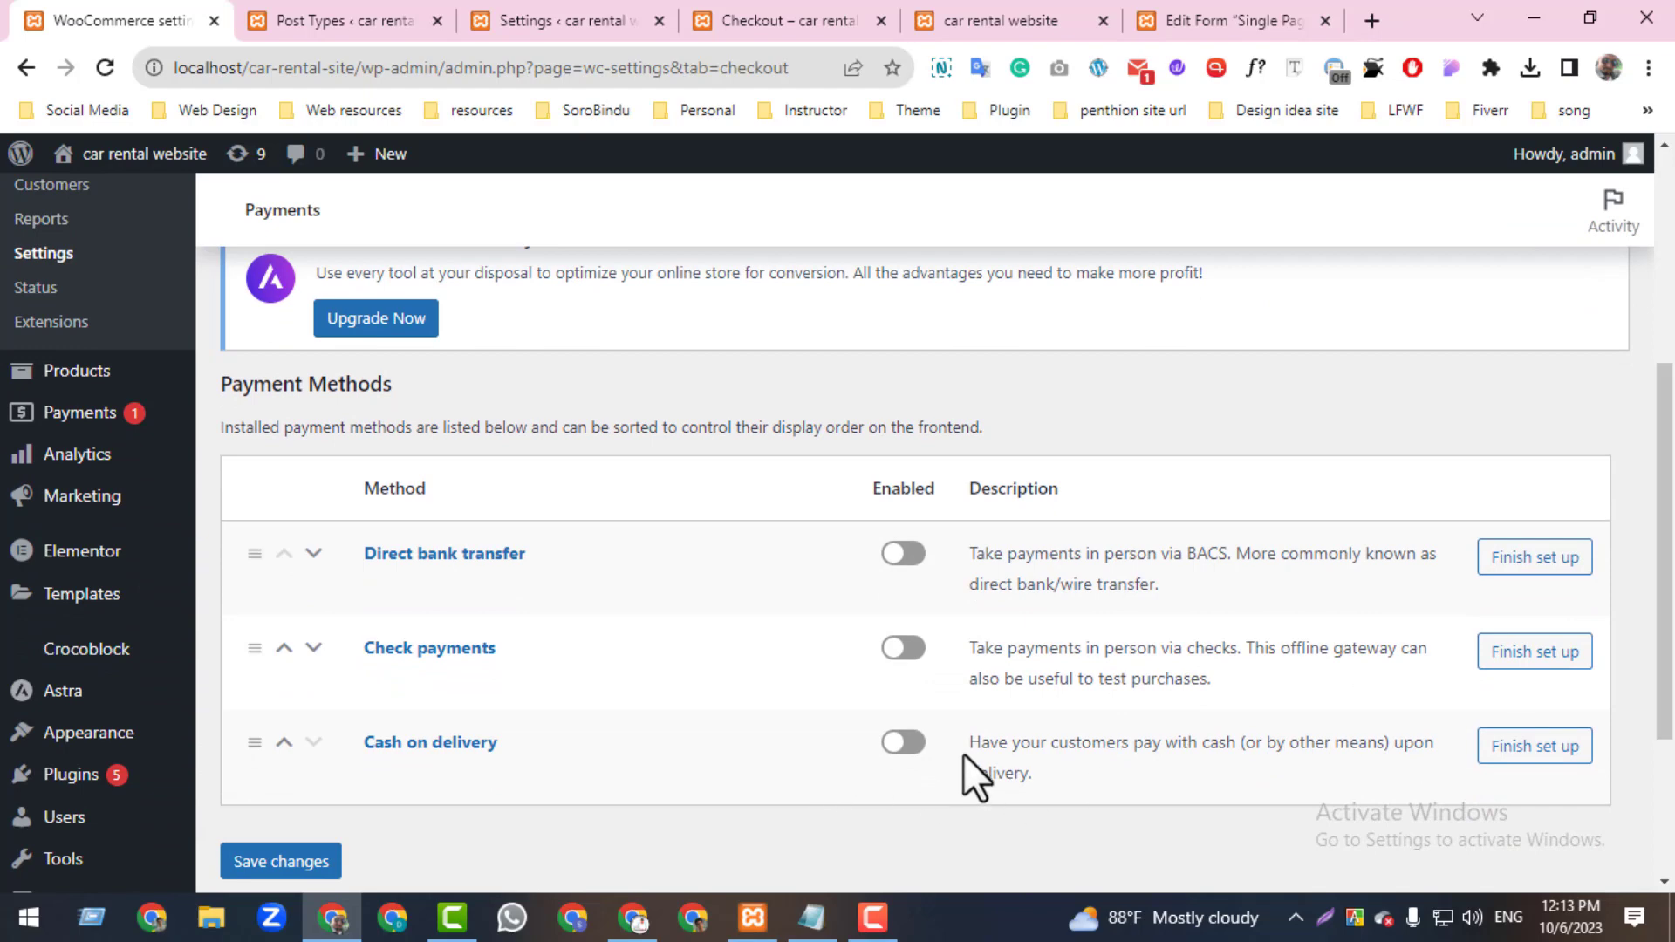
pyautogui.click(899, 749)
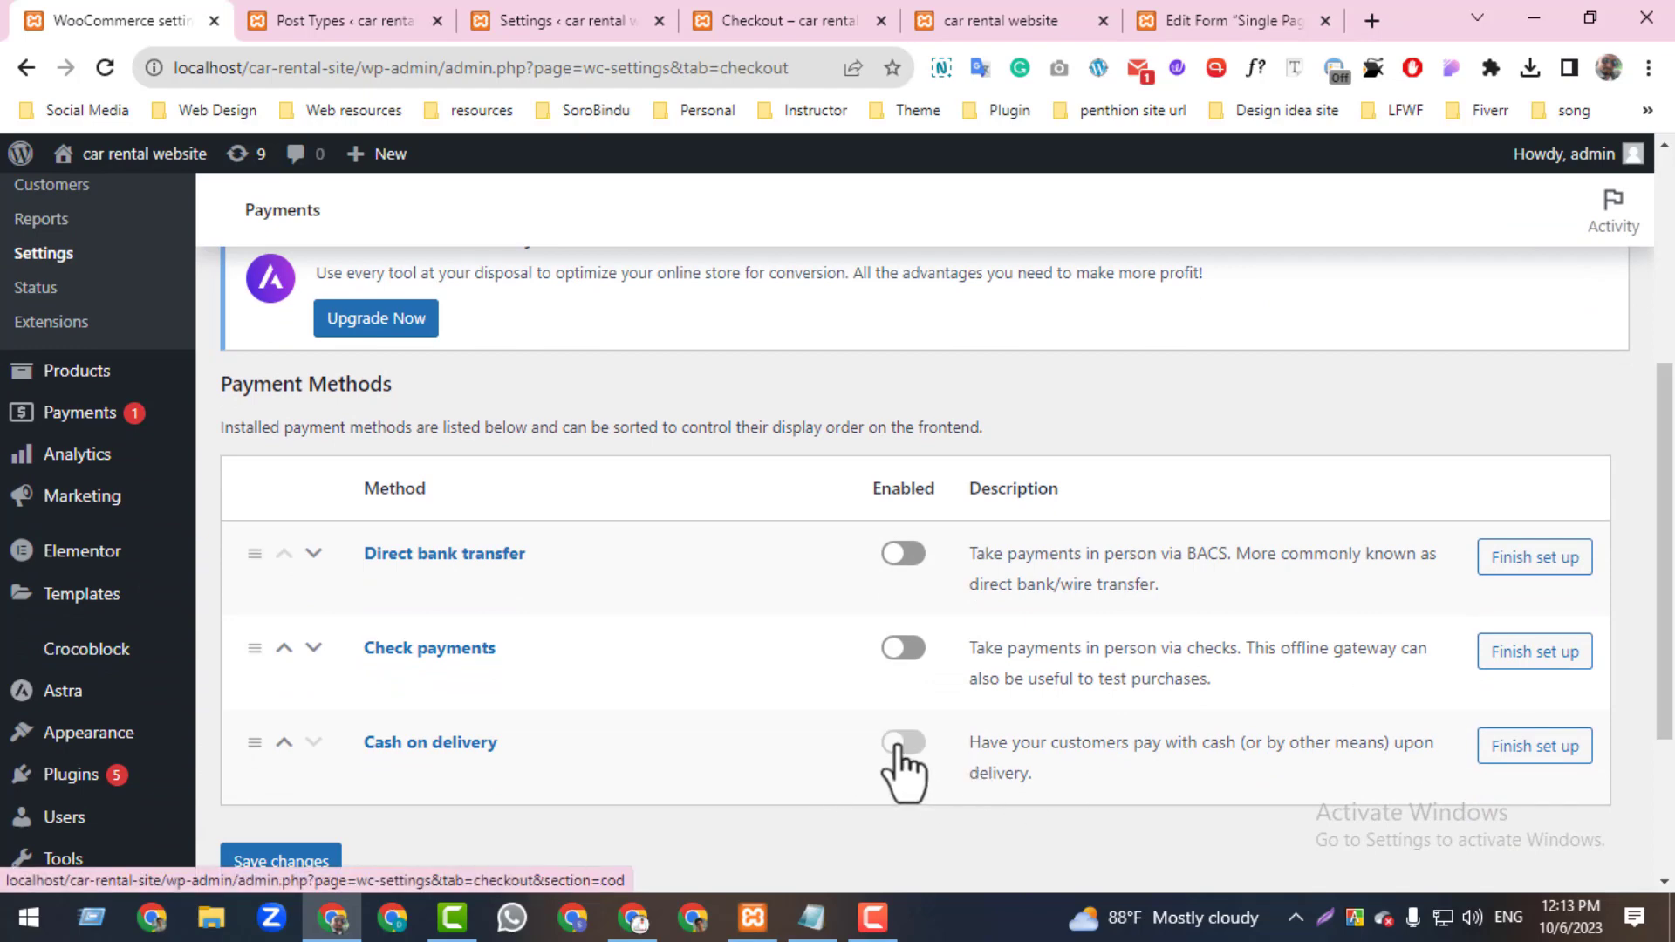
pyautogui.scroll(-2, 1563, 785)
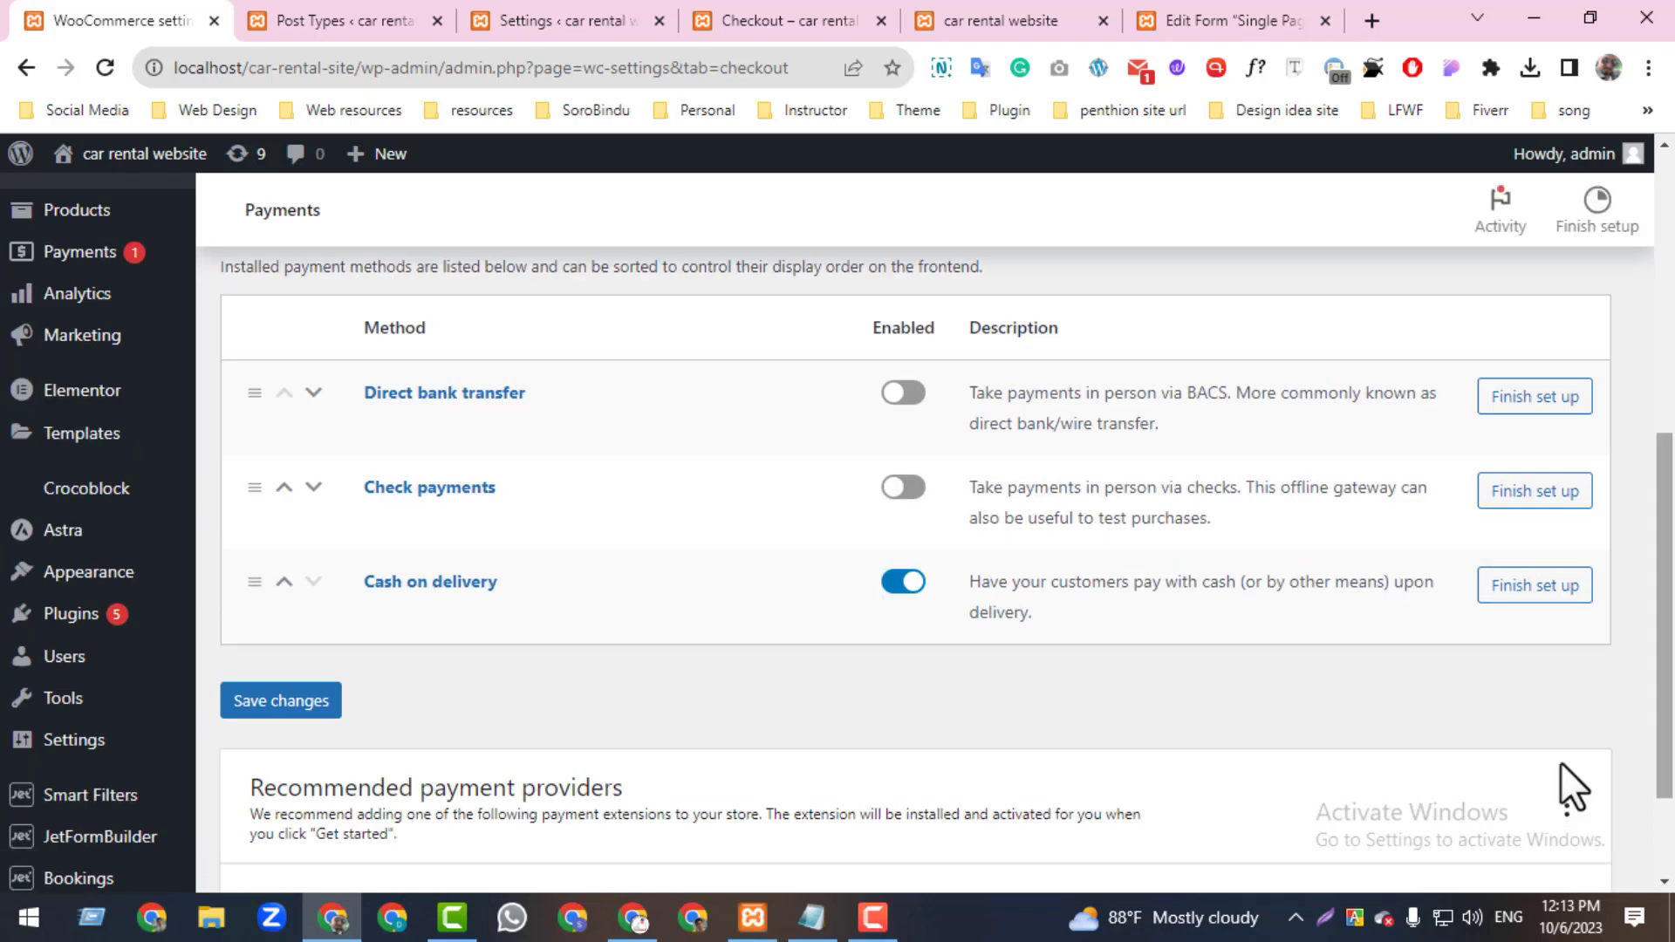
pyautogui.click(319, 741)
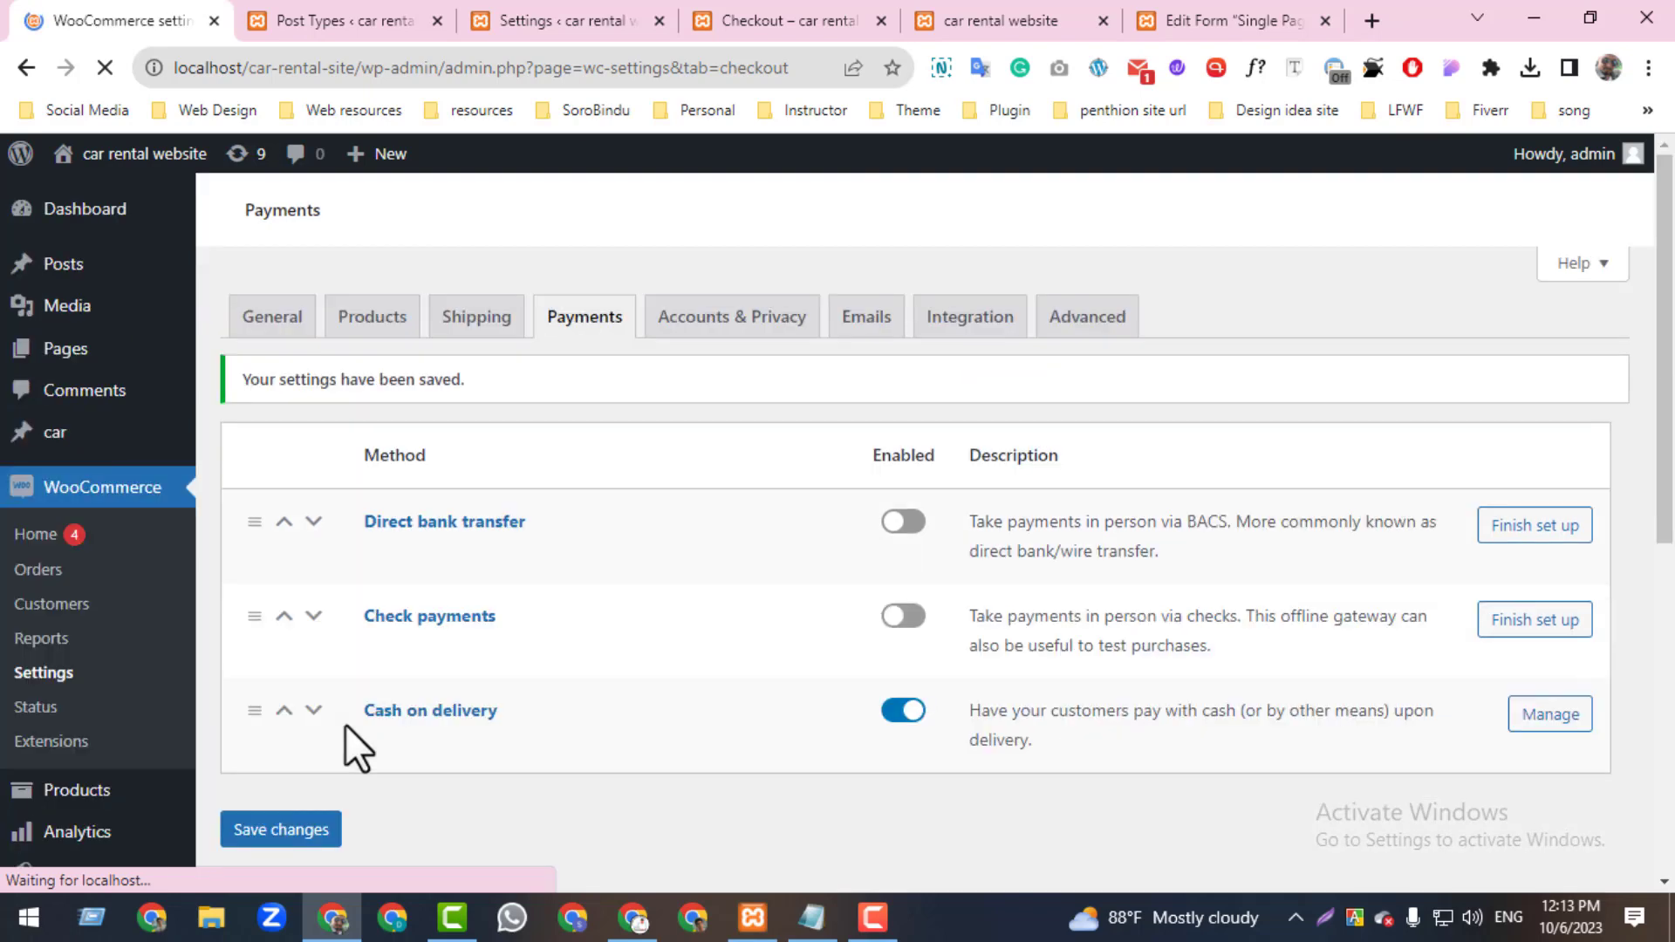
# - Reload the checkout page and fill in the customer's billing details from the saved browser address
pyautogui.click(776, 20)
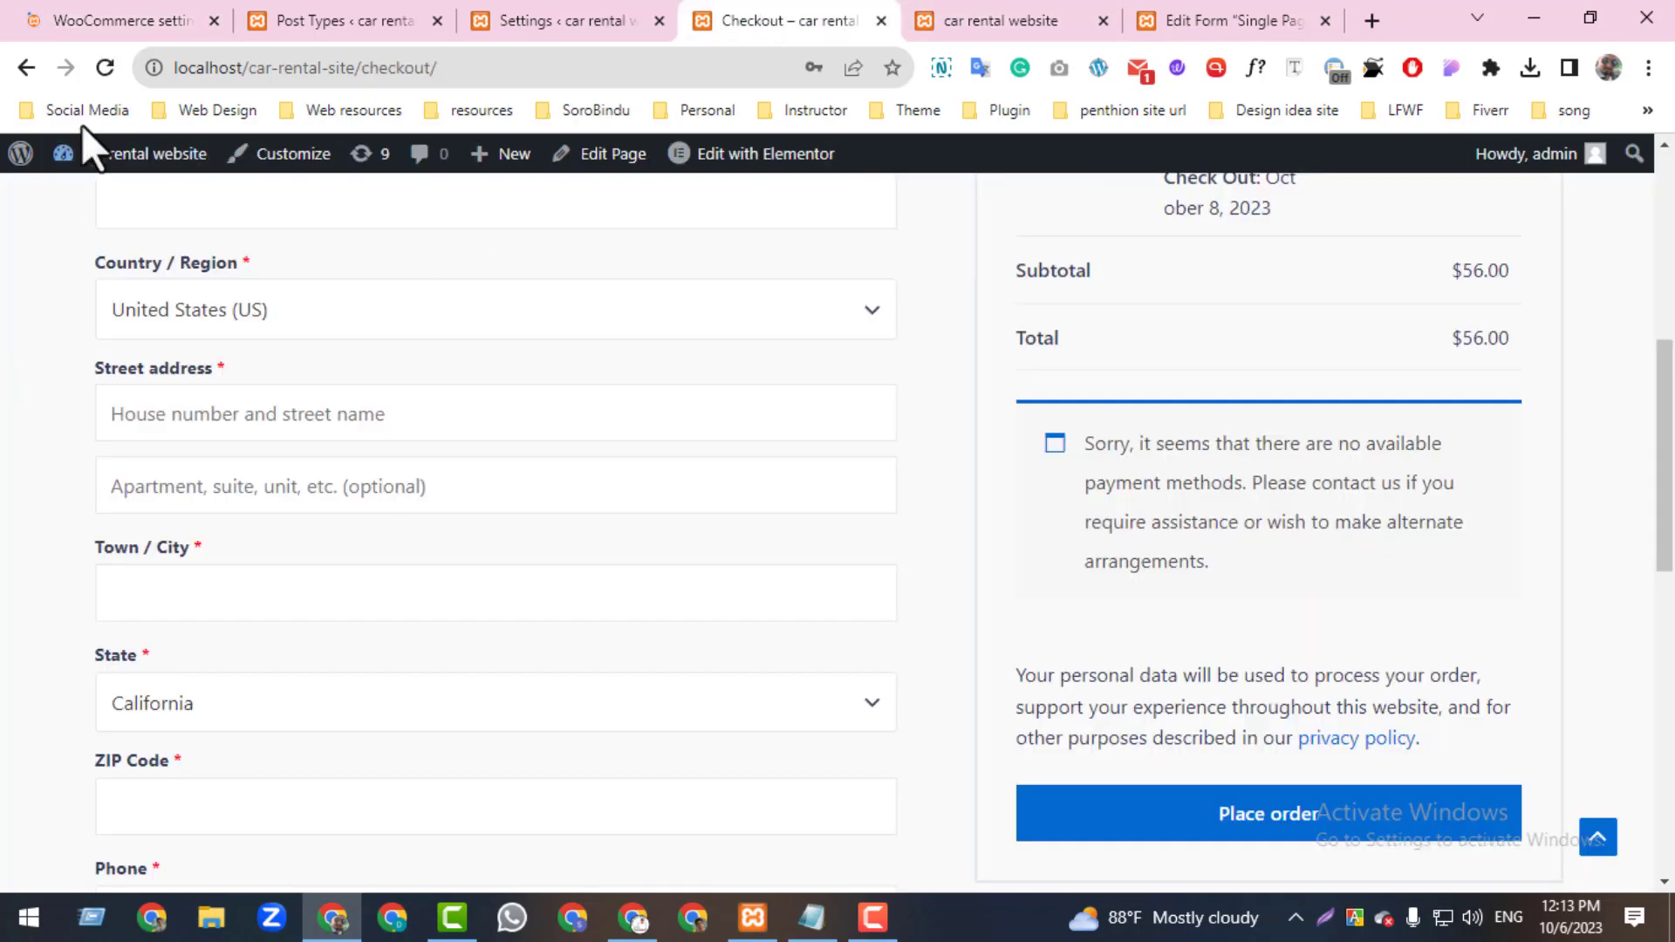
pyautogui.click(101, 68)
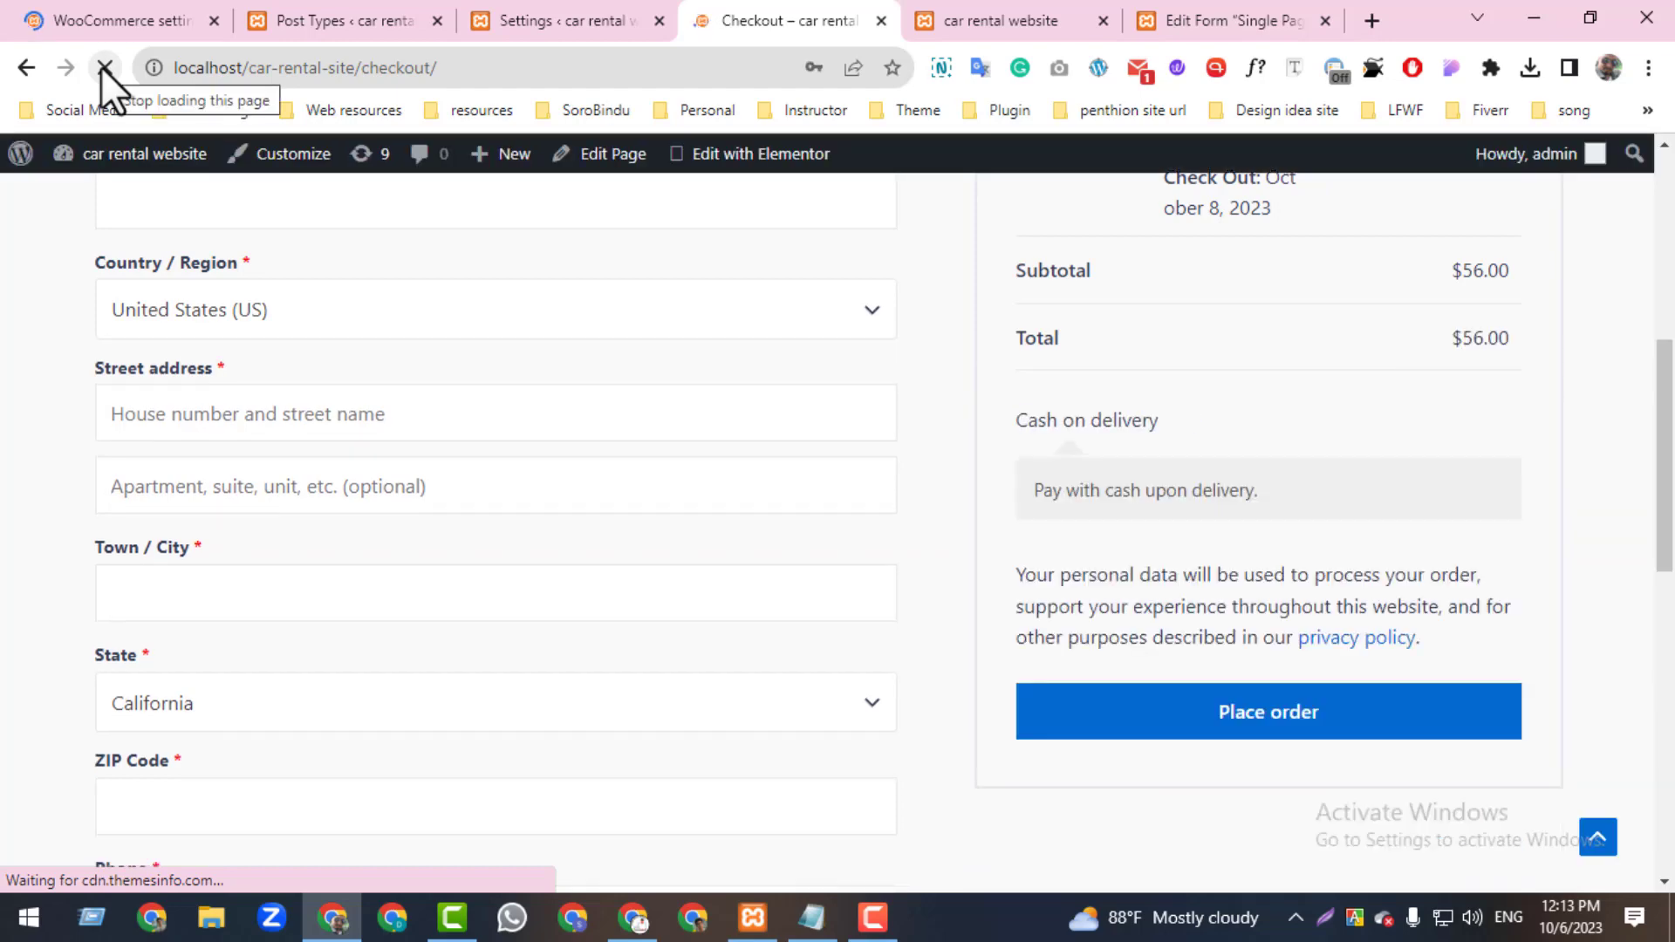
pyautogui.scroll(3, 777, 479)
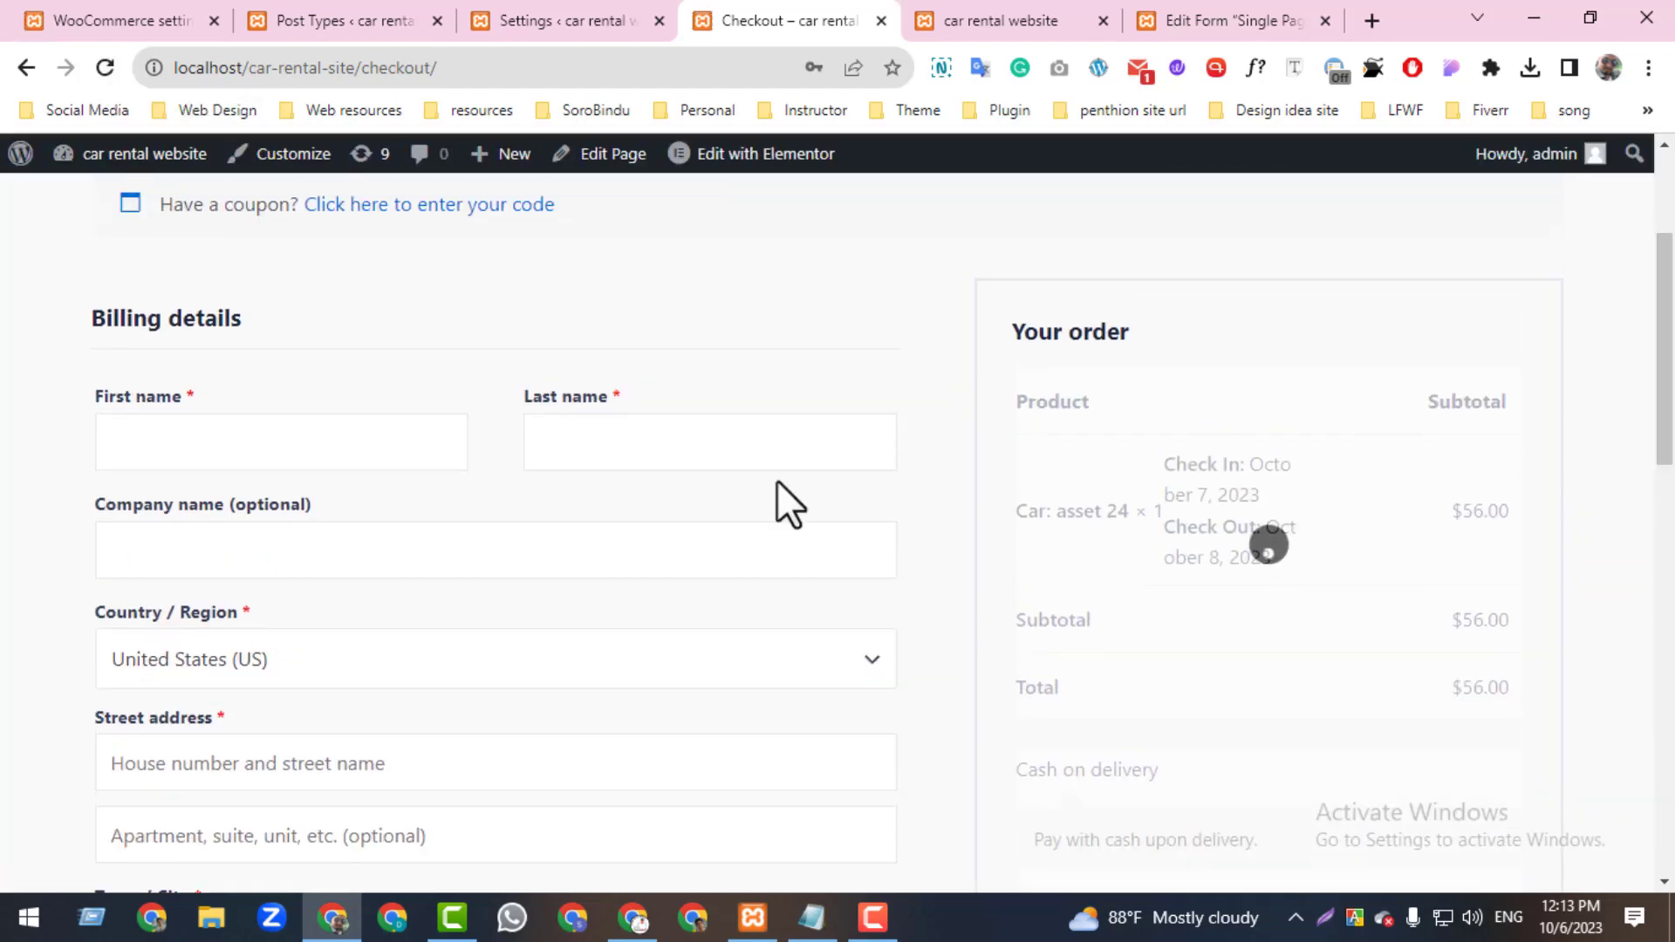
pyautogui.click(105, 441)
pyautogui.click(322, 510)
pyautogui.click(264, 443)
pyautogui.click(316, 516)
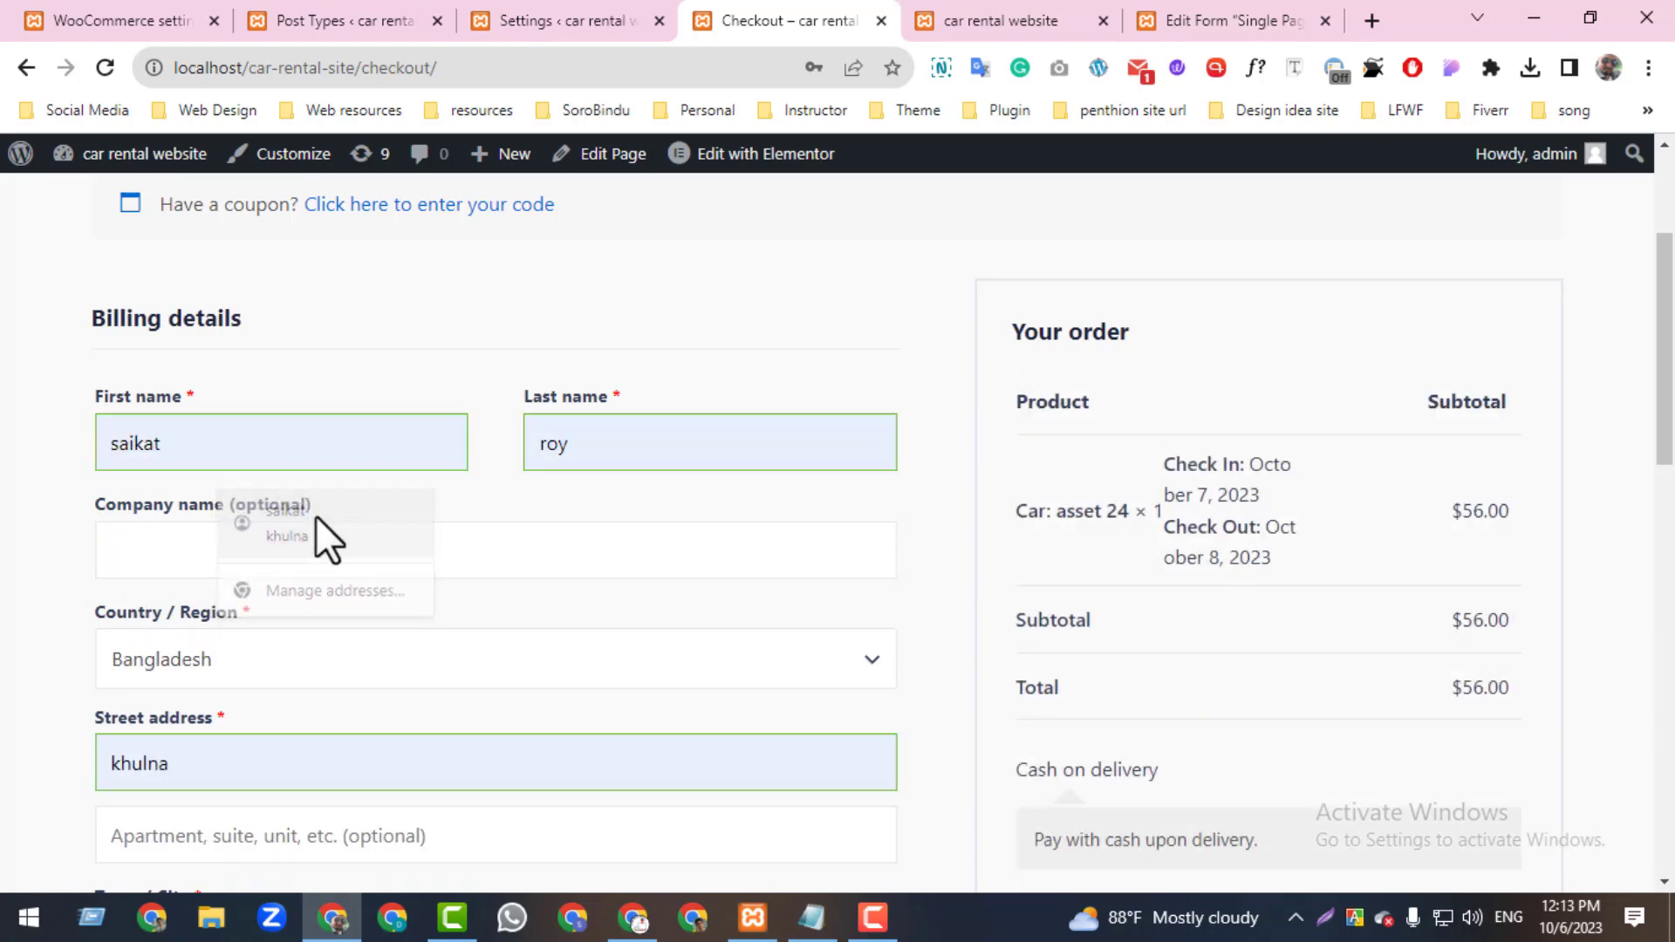
pyautogui.scroll(-6, 1667, 445)
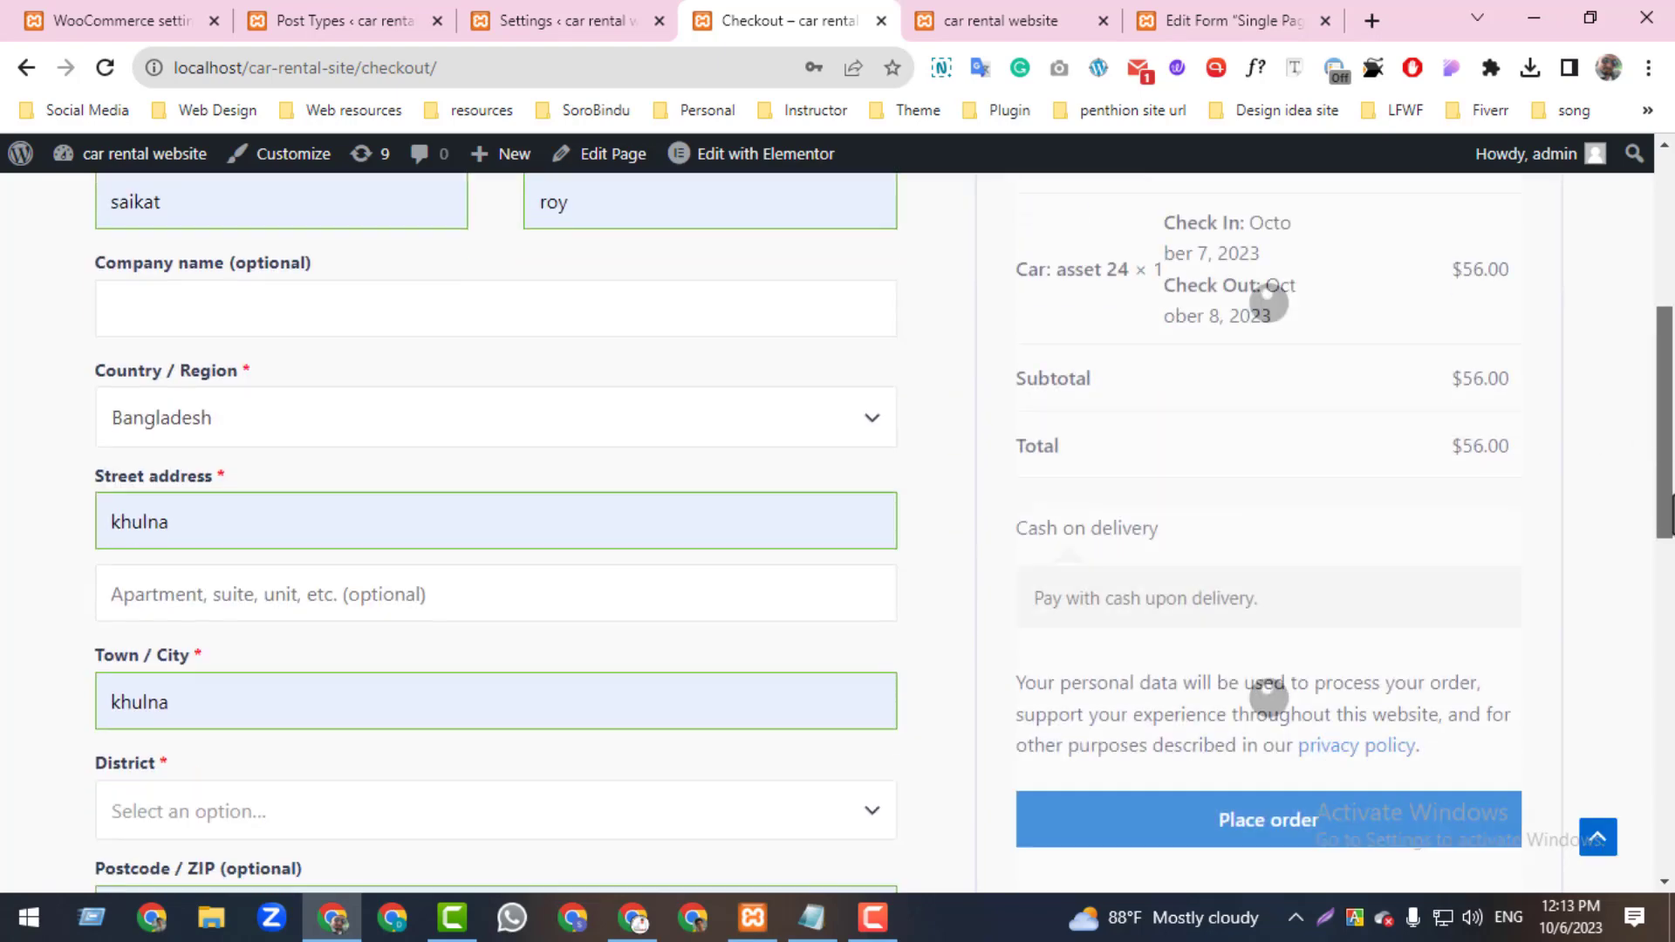
# - Choose Bandarban as the billing district and place the cash on delivery order, declining to save the address in the browser account
pyautogui.click(295, 567)
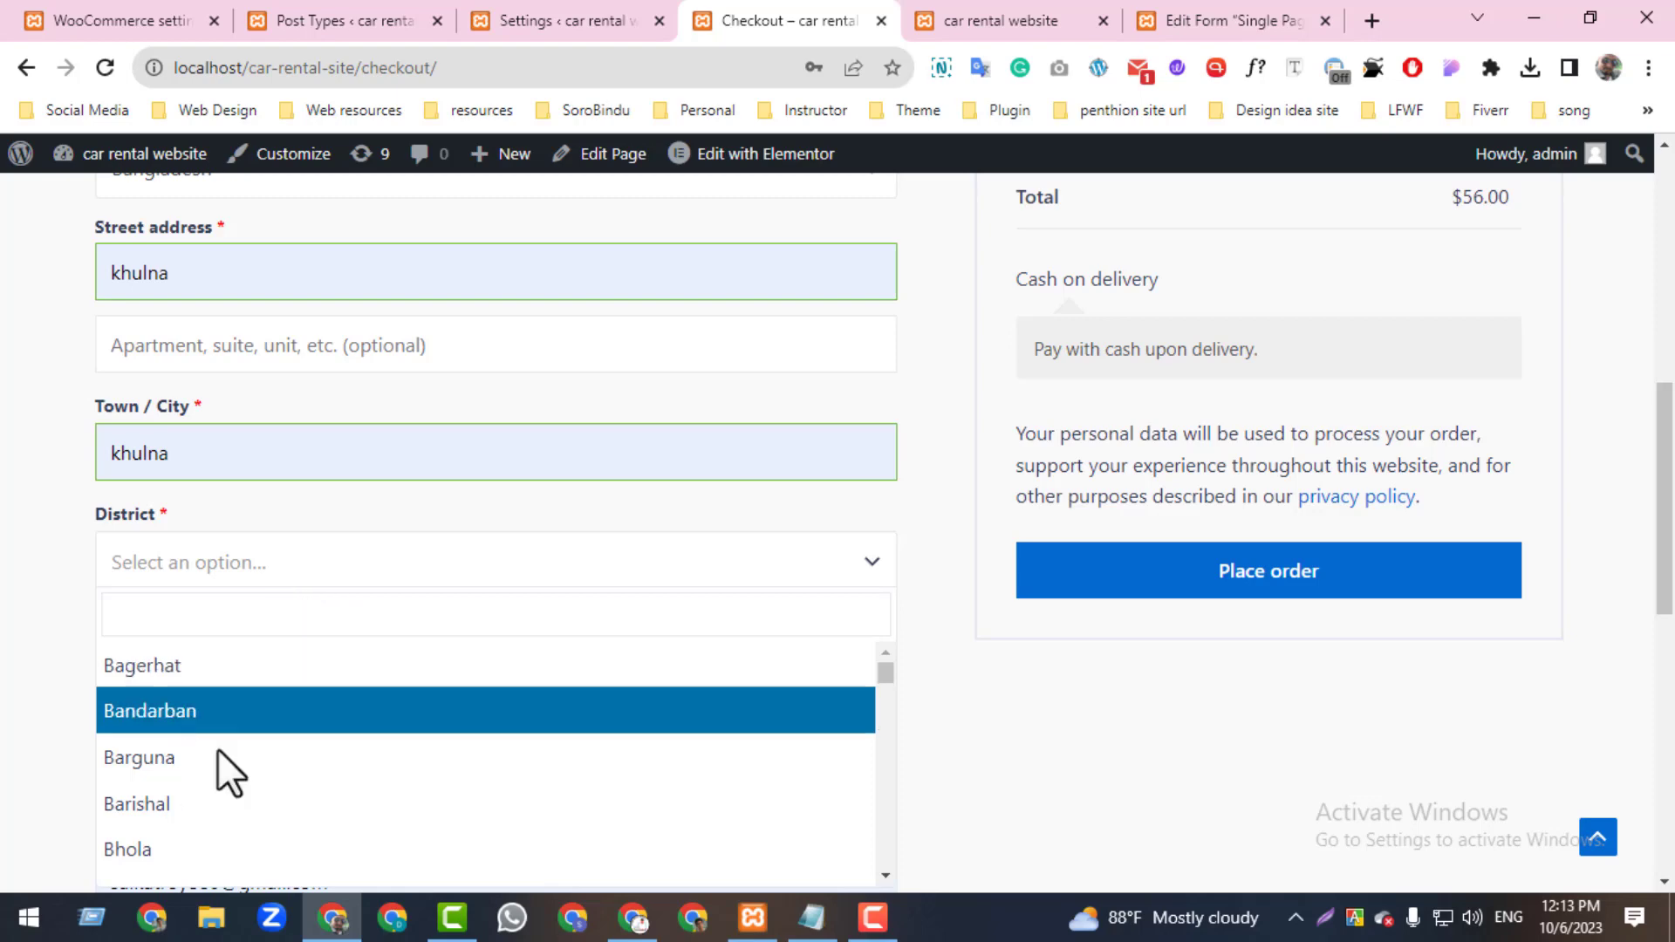
pyautogui.click(214, 711)
pyautogui.moveTo(1664, 475); pyautogui.dragTo(1627, 471)
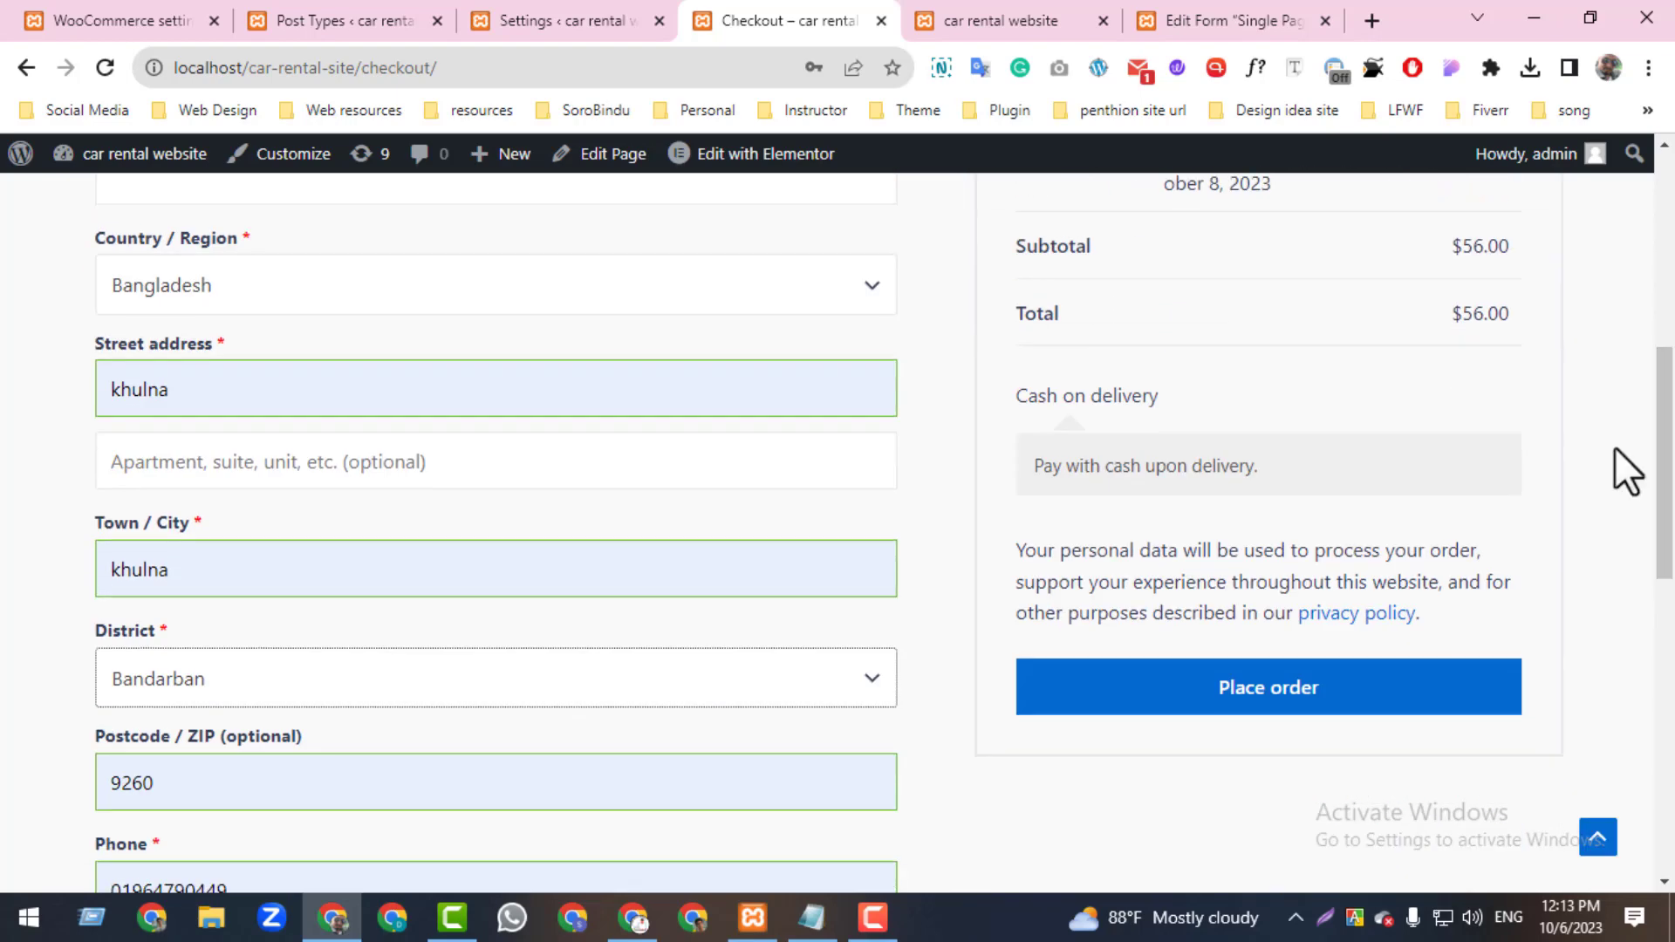
pyautogui.click(1296, 687)
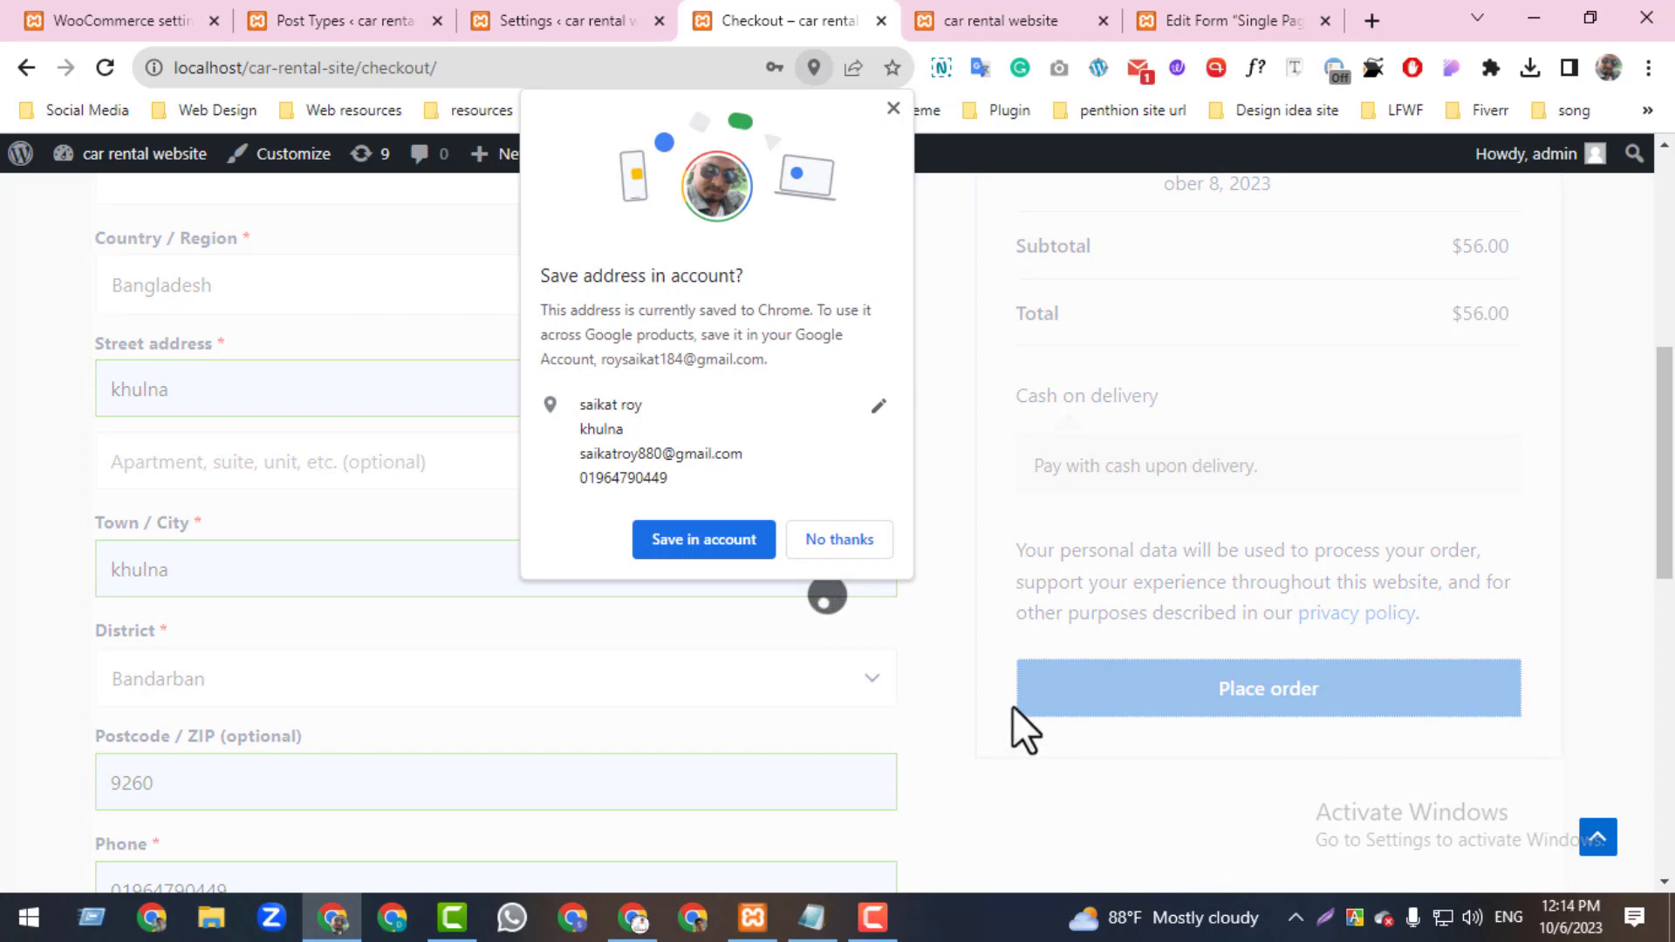
pyautogui.click(879, 548)
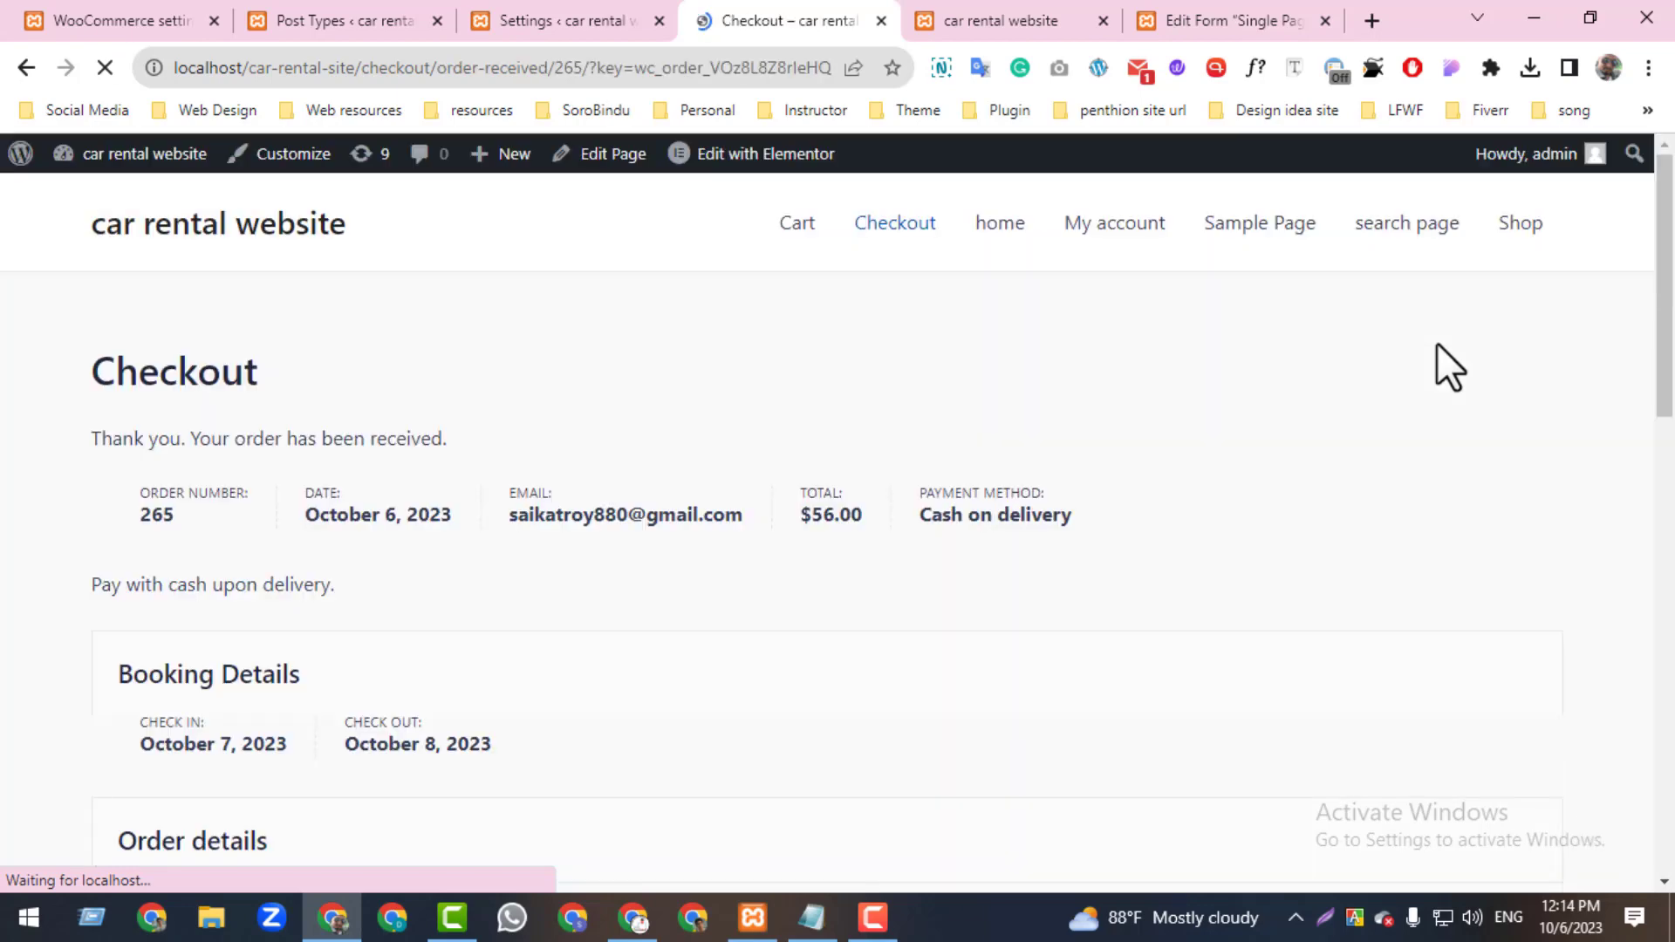
# - Open the WooCommerce orders list in the admin area and look over the newly placed rental order
pyautogui.click(123, 20)
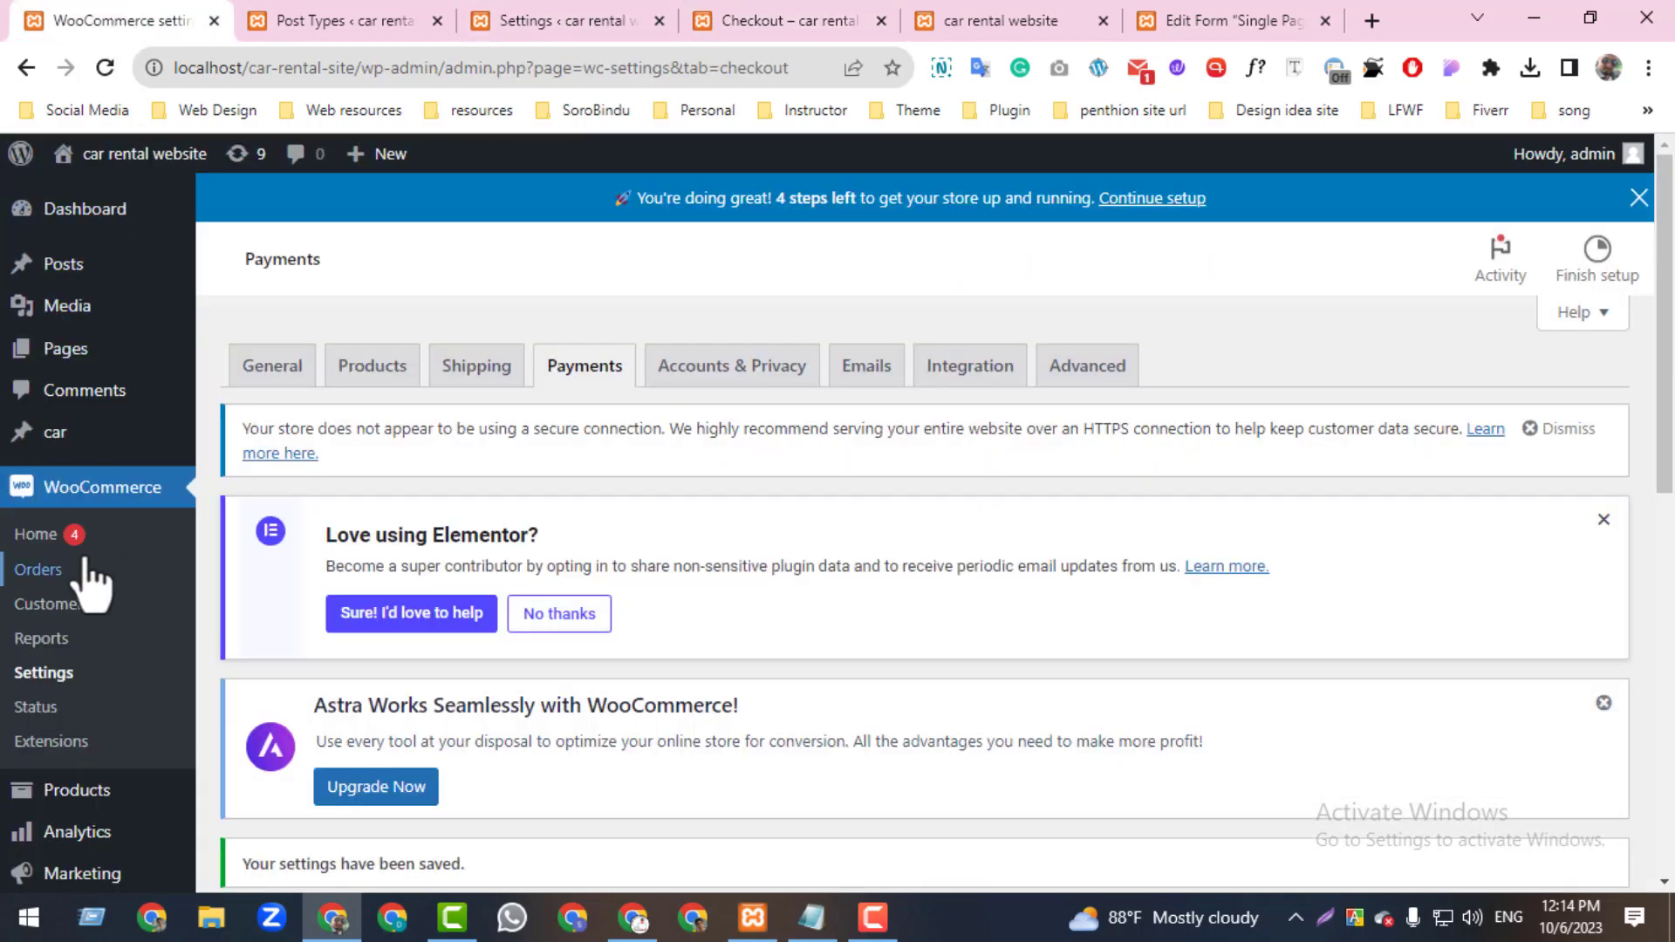
pyautogui.click(50, 571)
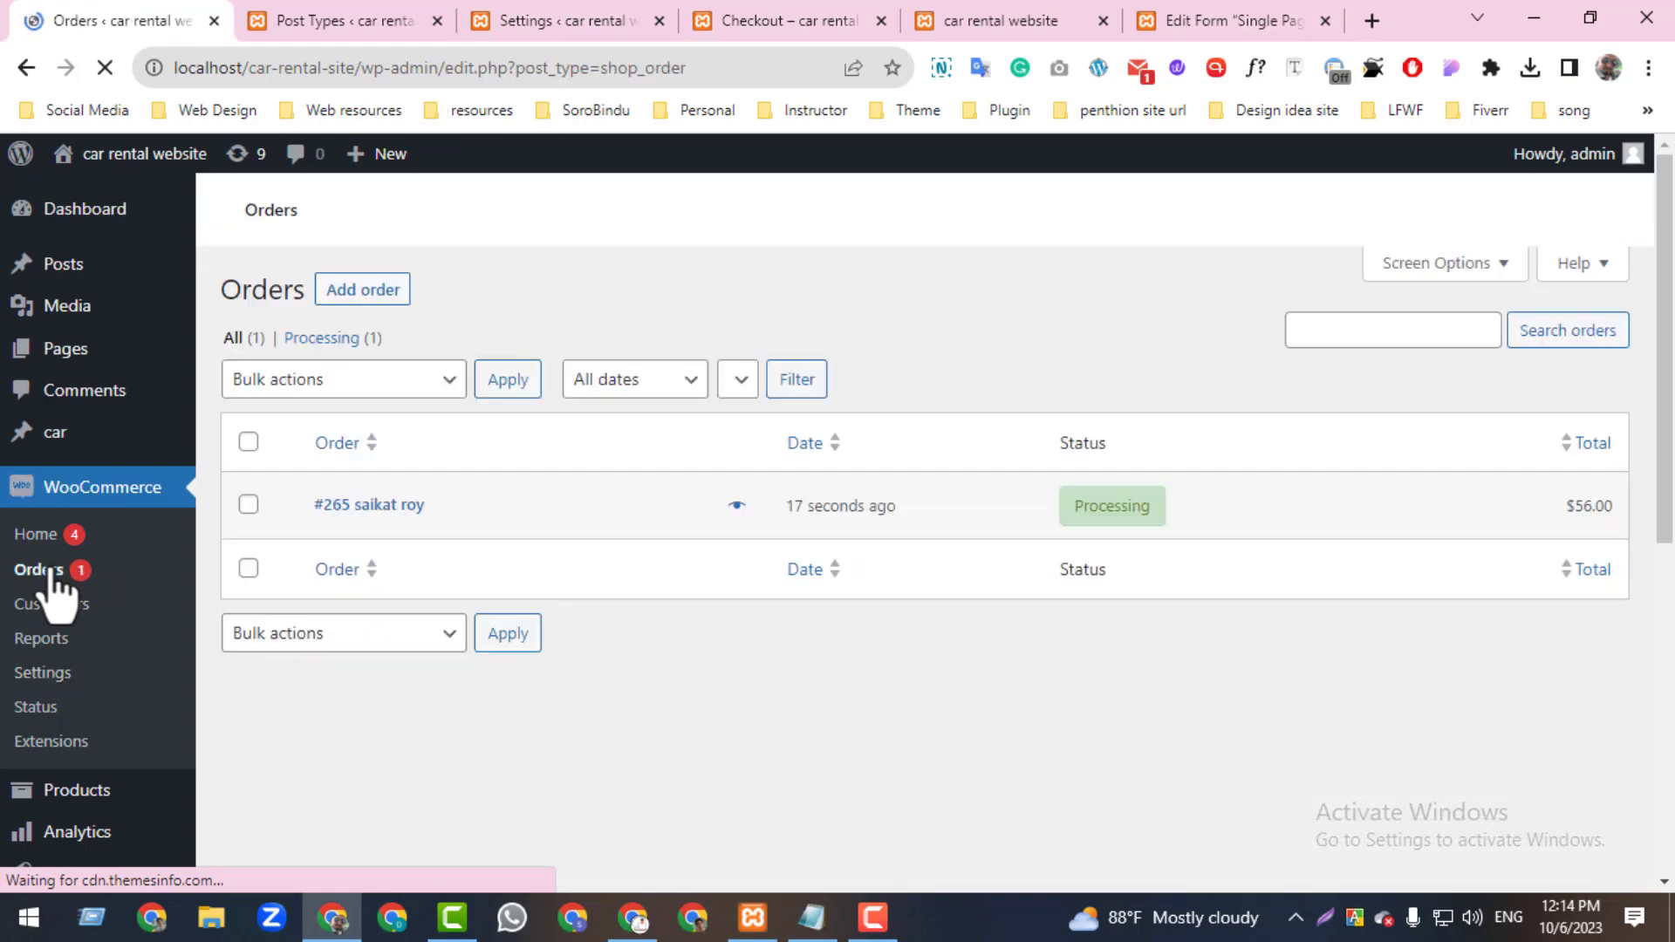
pyautogui.scroll(-2, 235, 710)
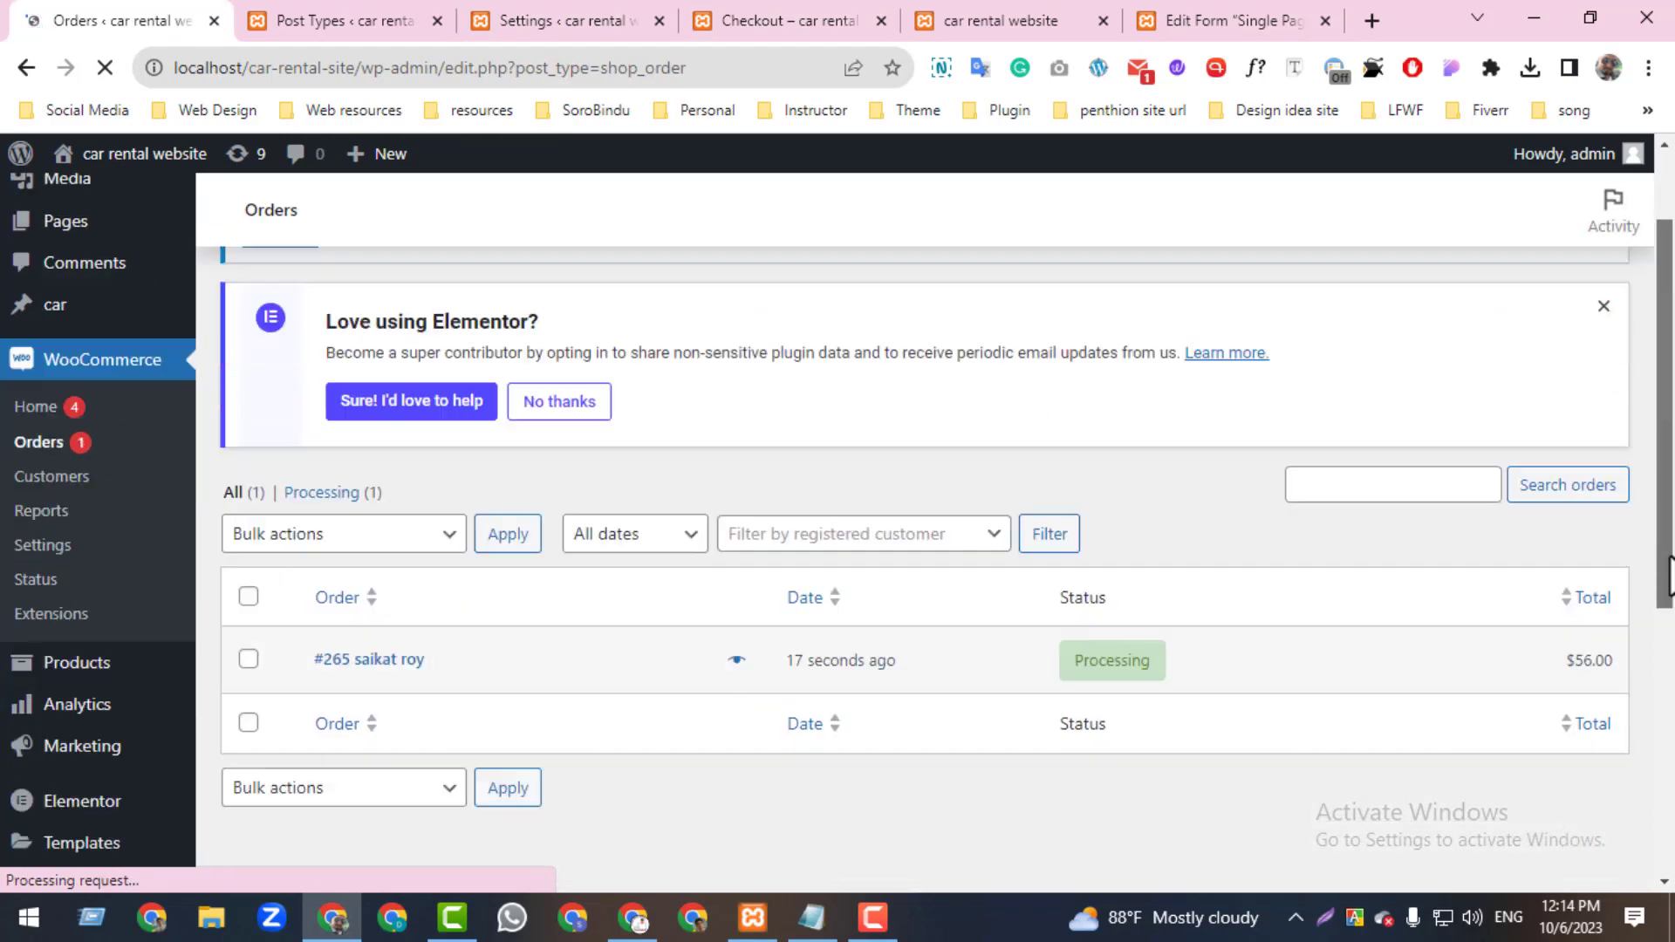